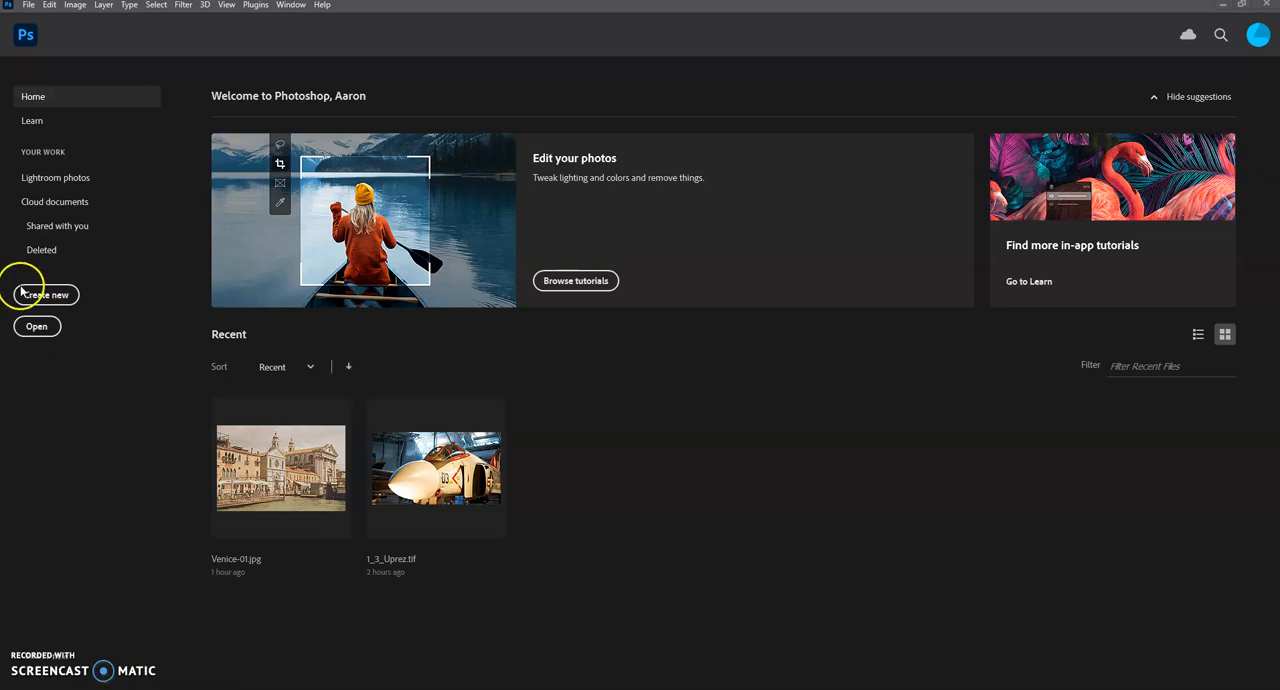
Step: Open the yellow car photo from the Downloads folder
left_click(28, 5)
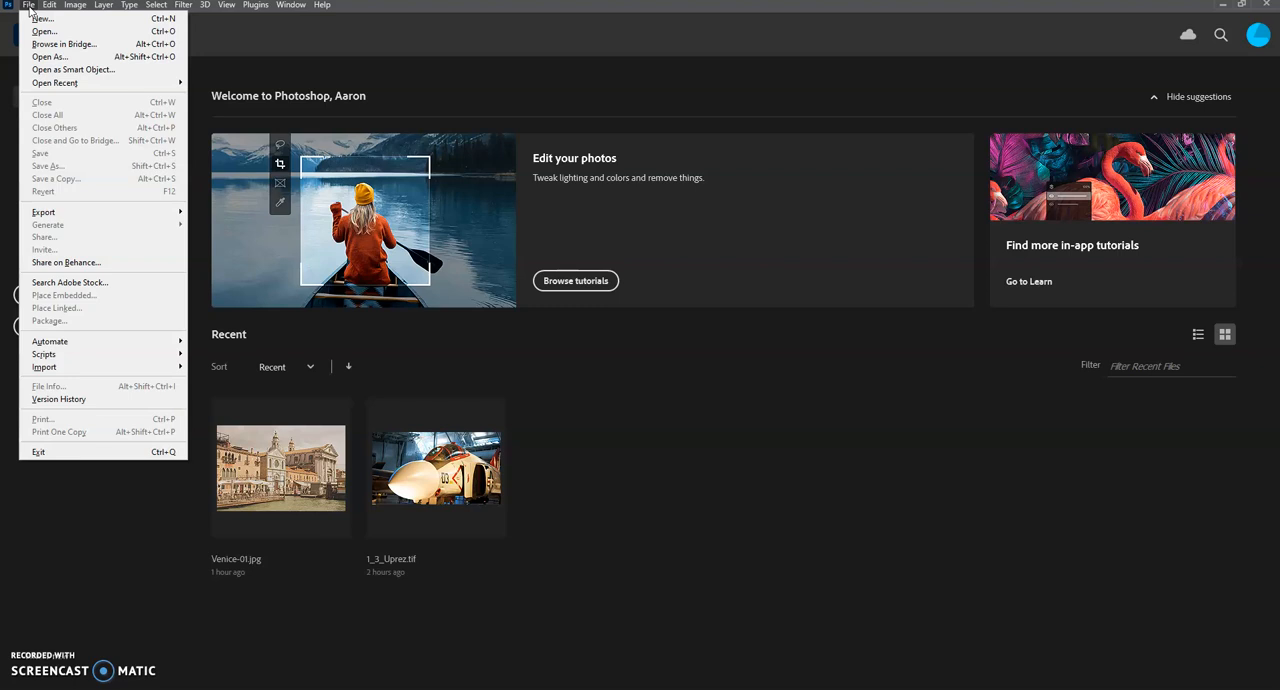
left_click(45, 31)
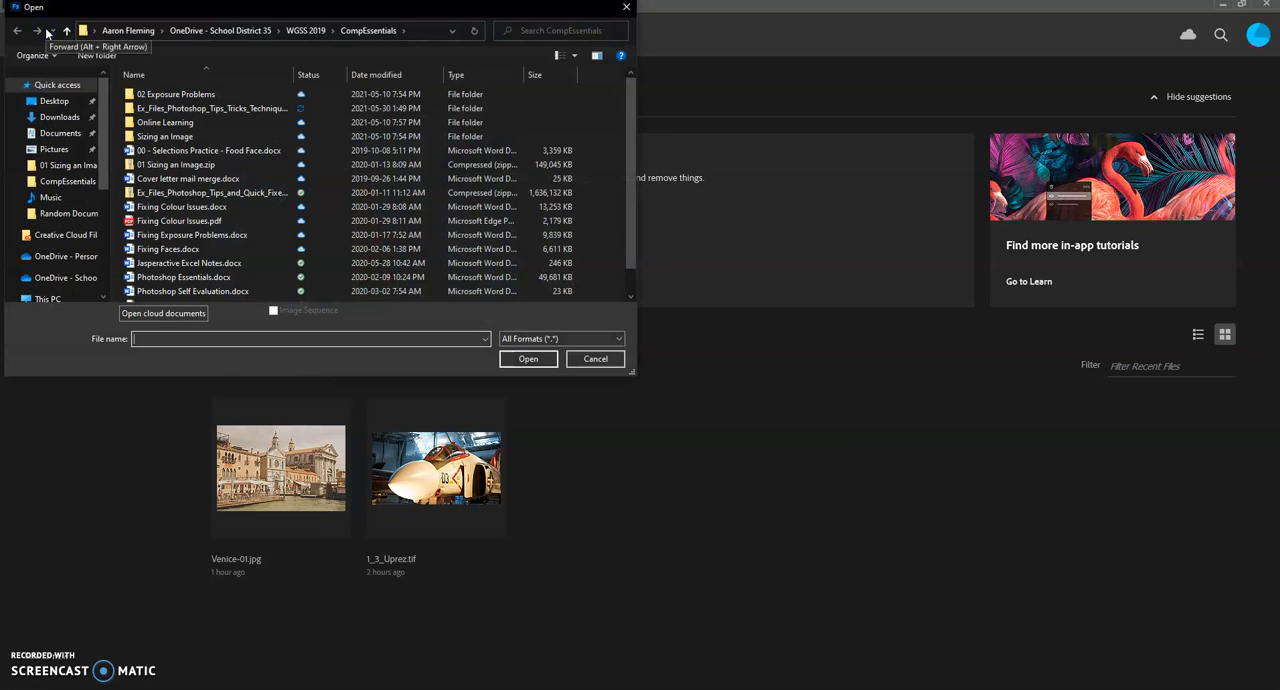
left_click(60, 117)
double_click(152, 127)
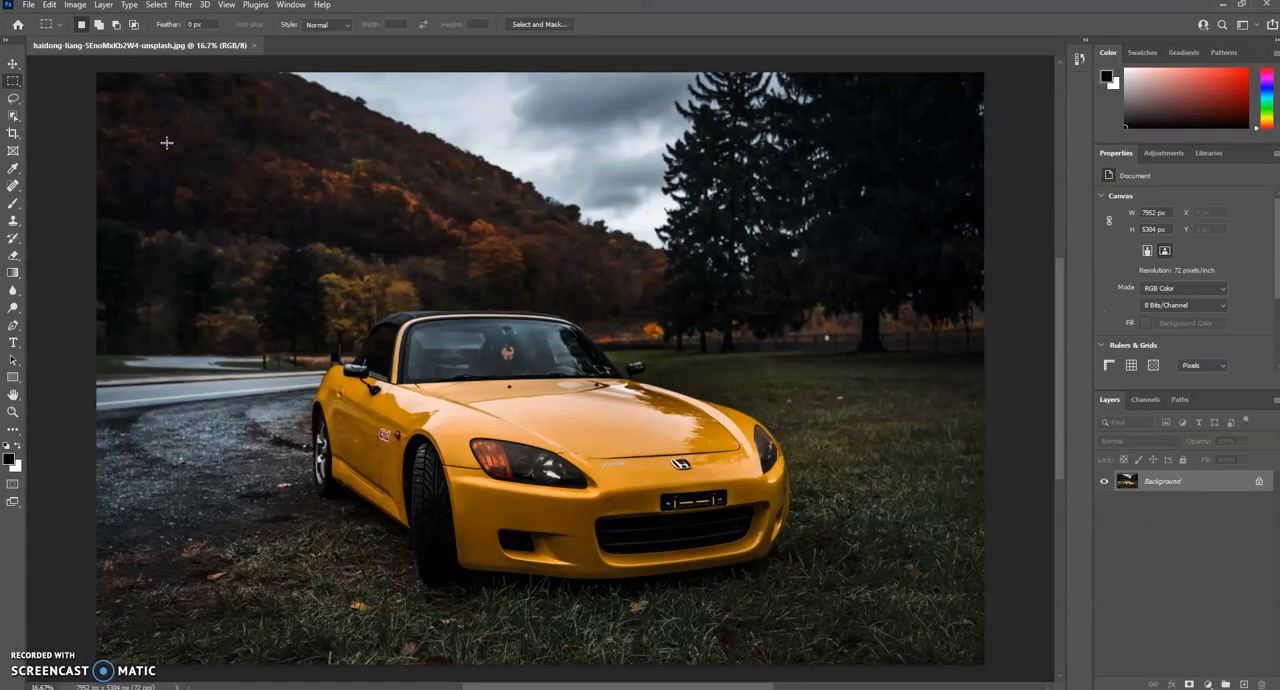
left_click(157, 139)
Step: Check the photo's document information, including its width, height and channels
left_click(88, 687)
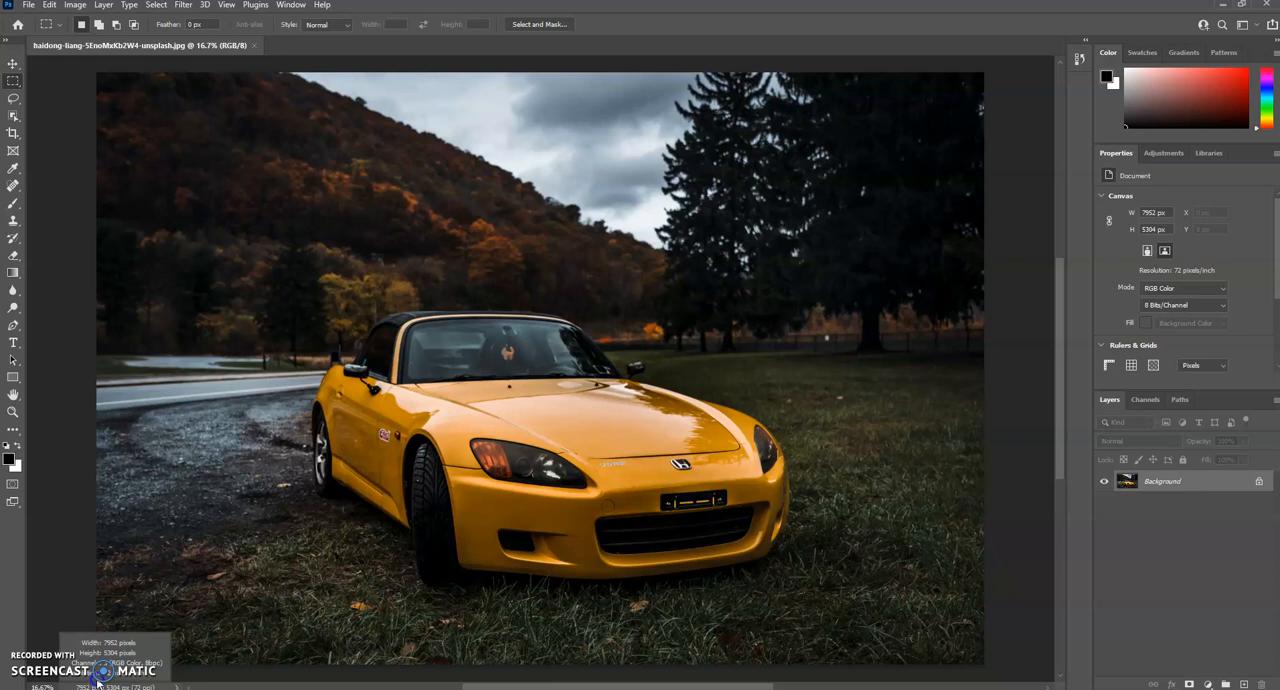
left_click(138, 588)
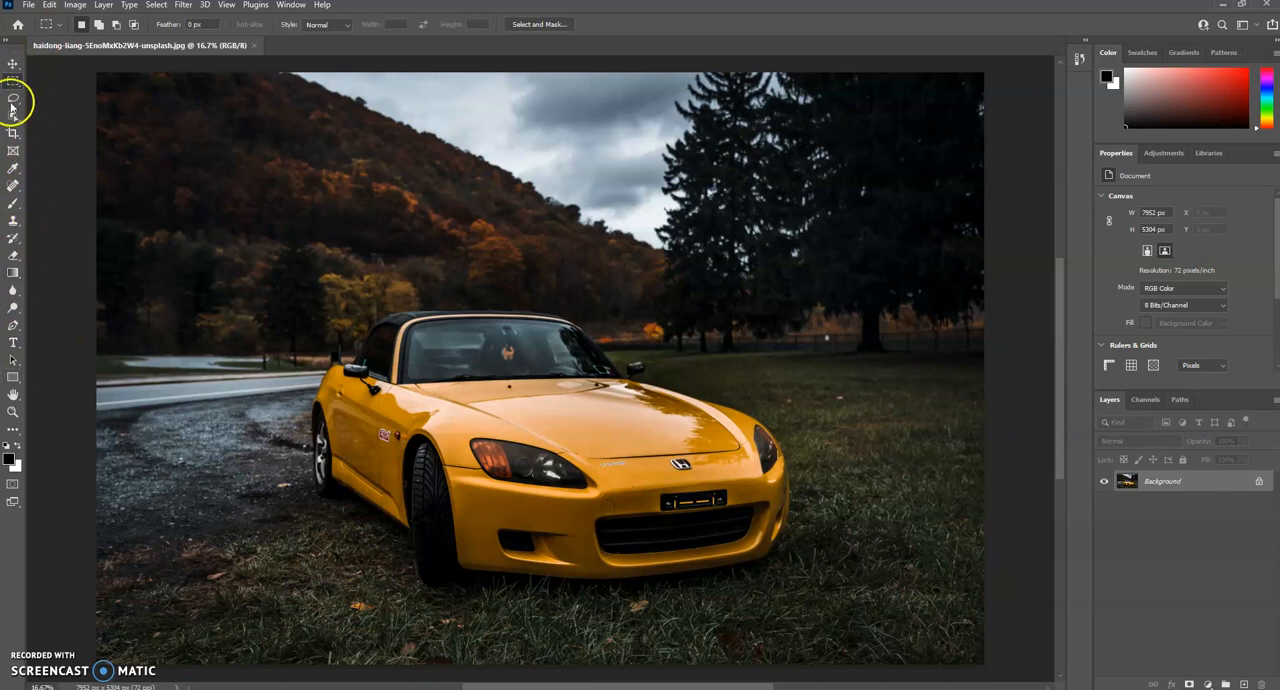
Step: Examine the grouped tool variants from Move through Eyedropper, finishing with the Move tool active
left_click(12, 66)
right_click(12, 68)
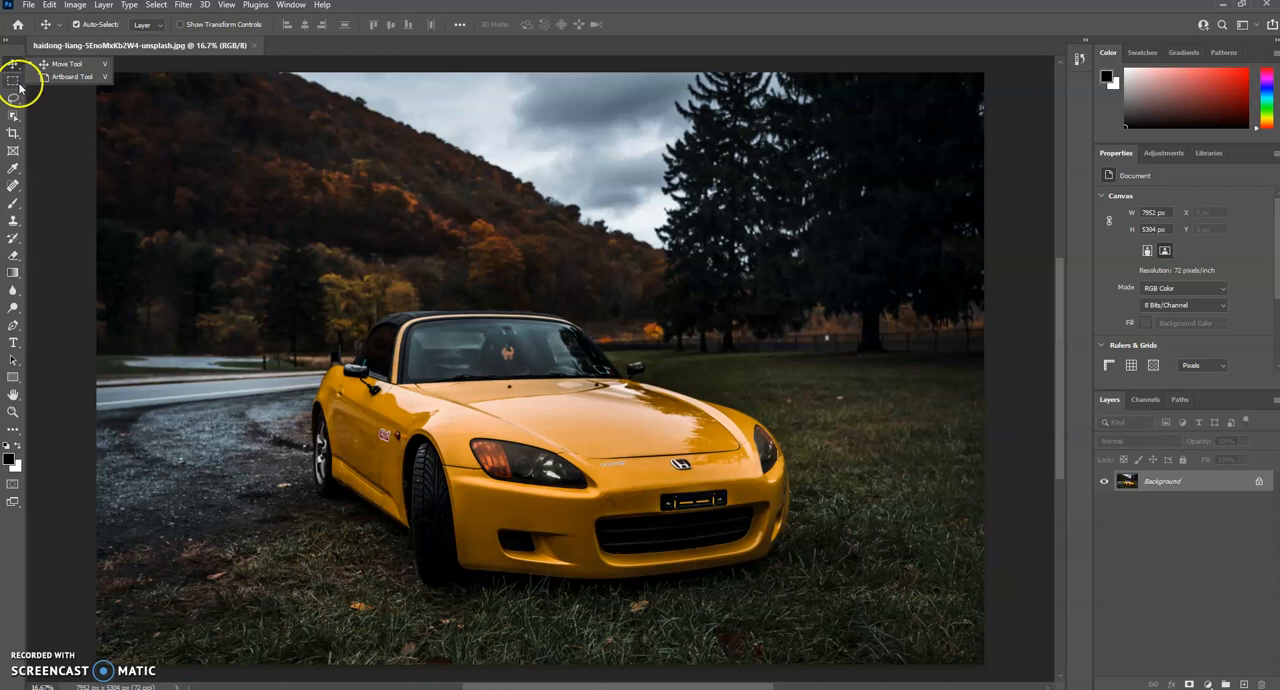
left_click(16, 84)
right_click(18, 88)
left_click(18, 90)
right_click(14, 98)
left_click(14, 116)
right_click(14, 116)
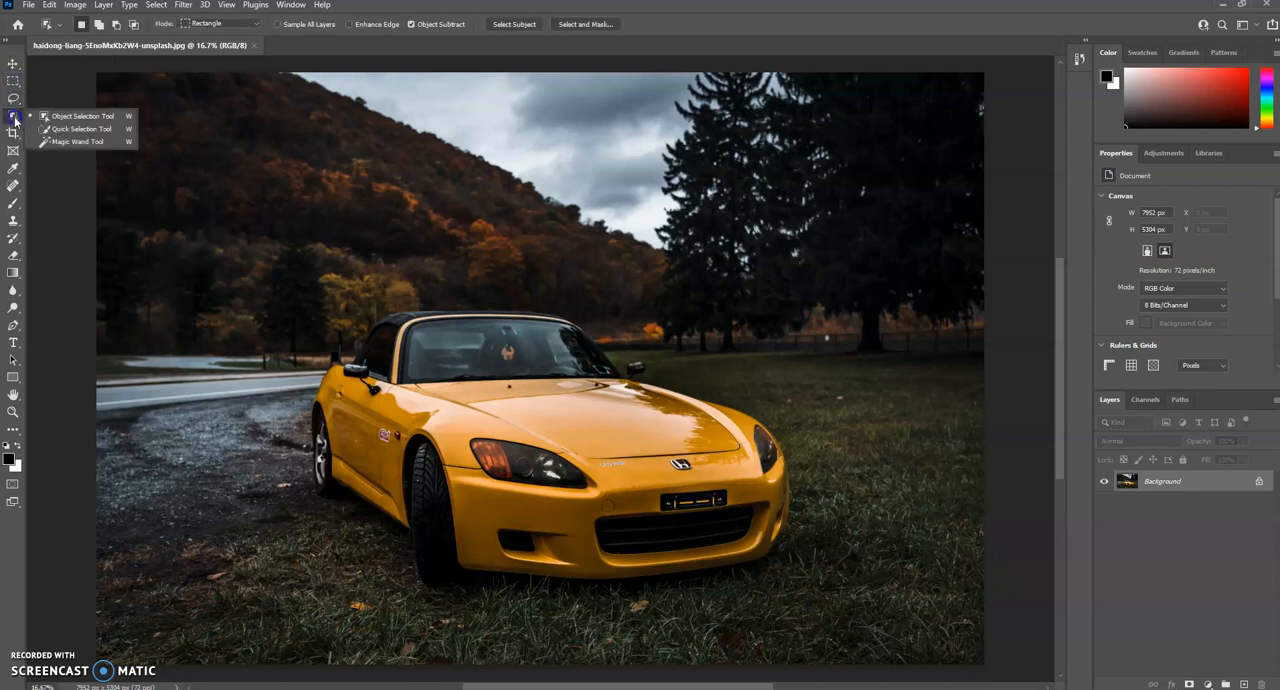
left_click(14, 134)
right_click(14, 136)
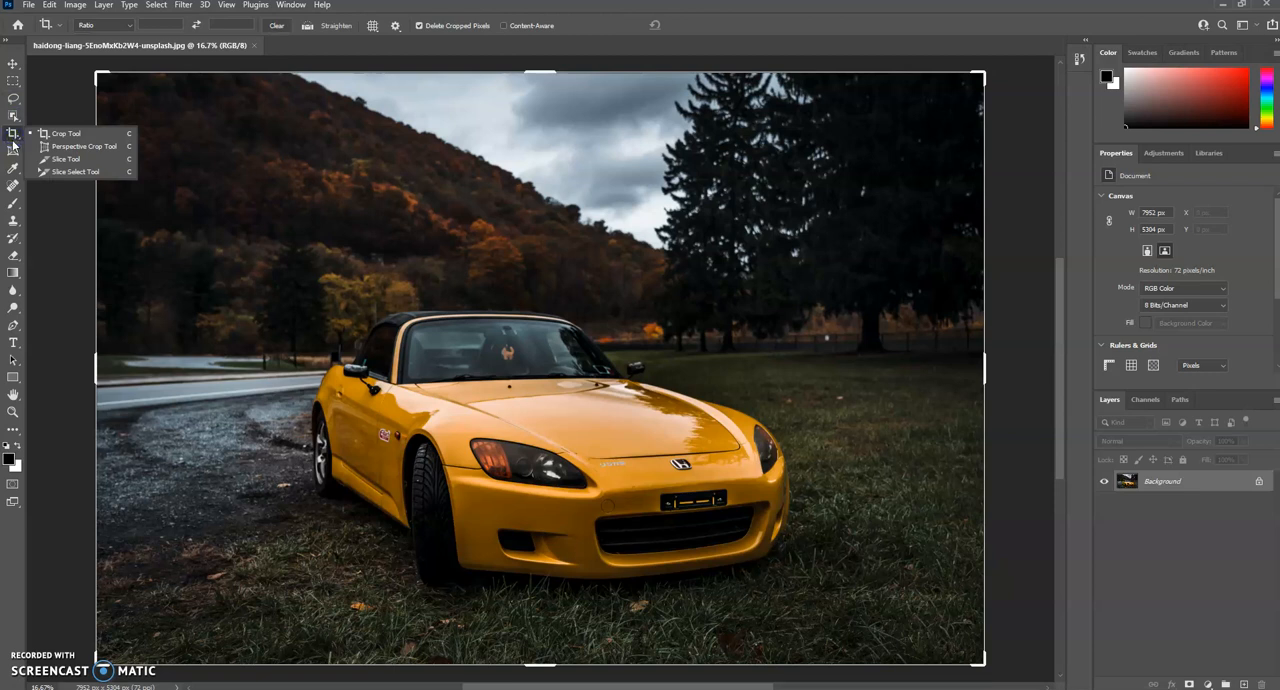
left_click(12, 151)
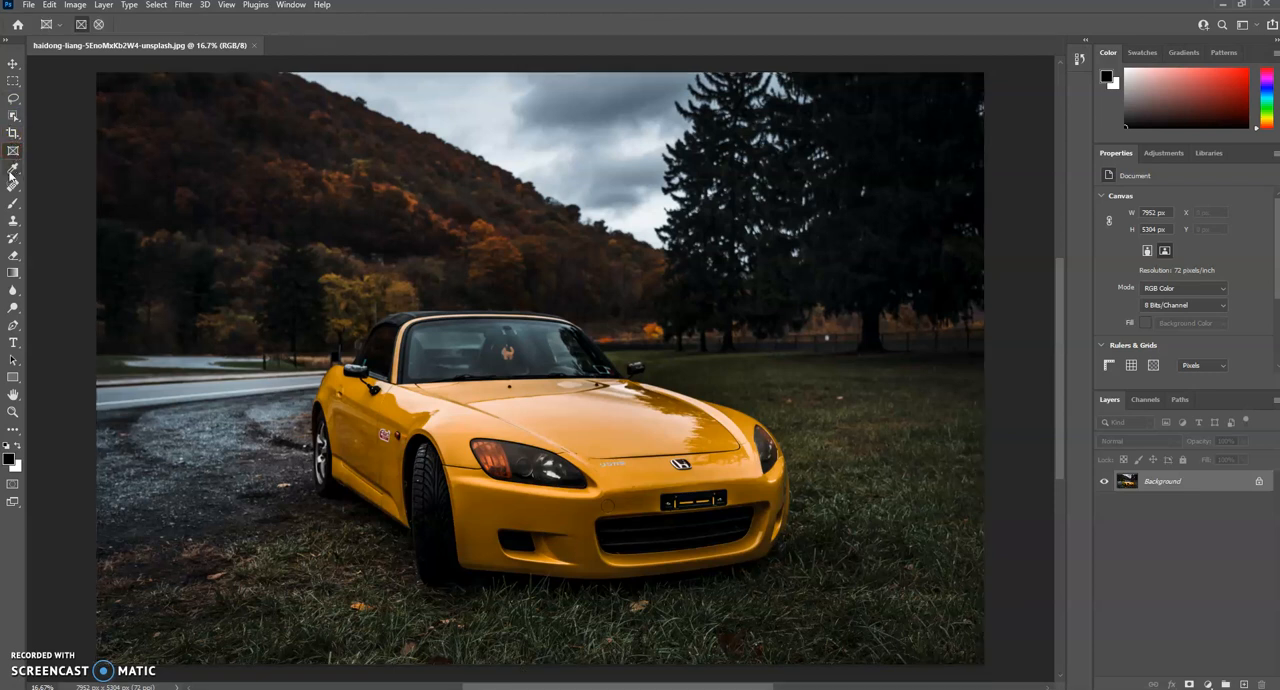
left_click(12, 168)
right_click(12, 169)
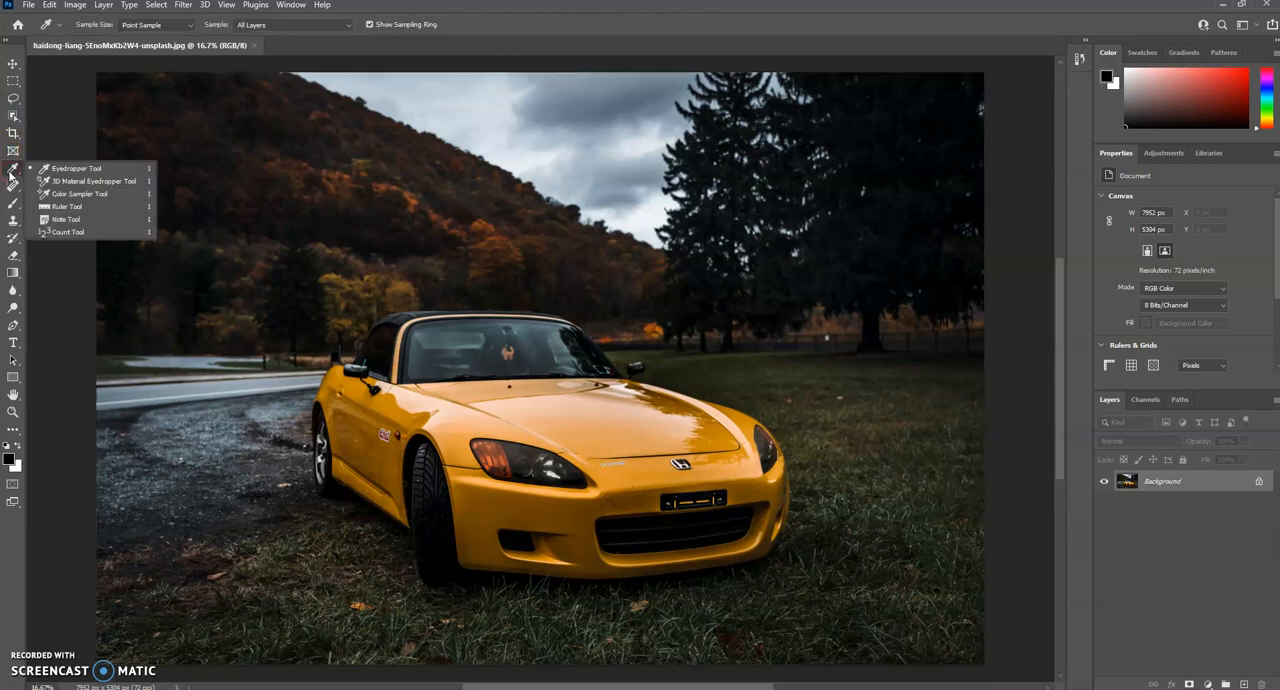
left_click(14, 64)
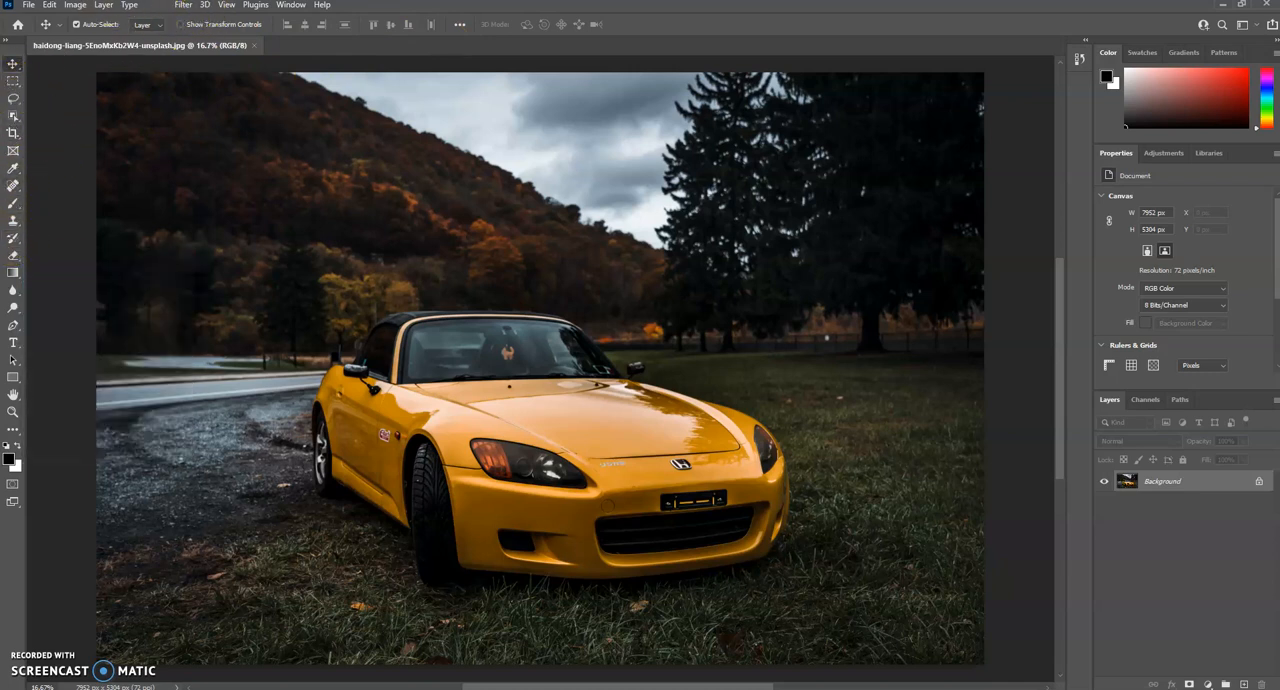
left_click(50, 6)
mouse_move(106, 6)
mouse_move(182, 6)
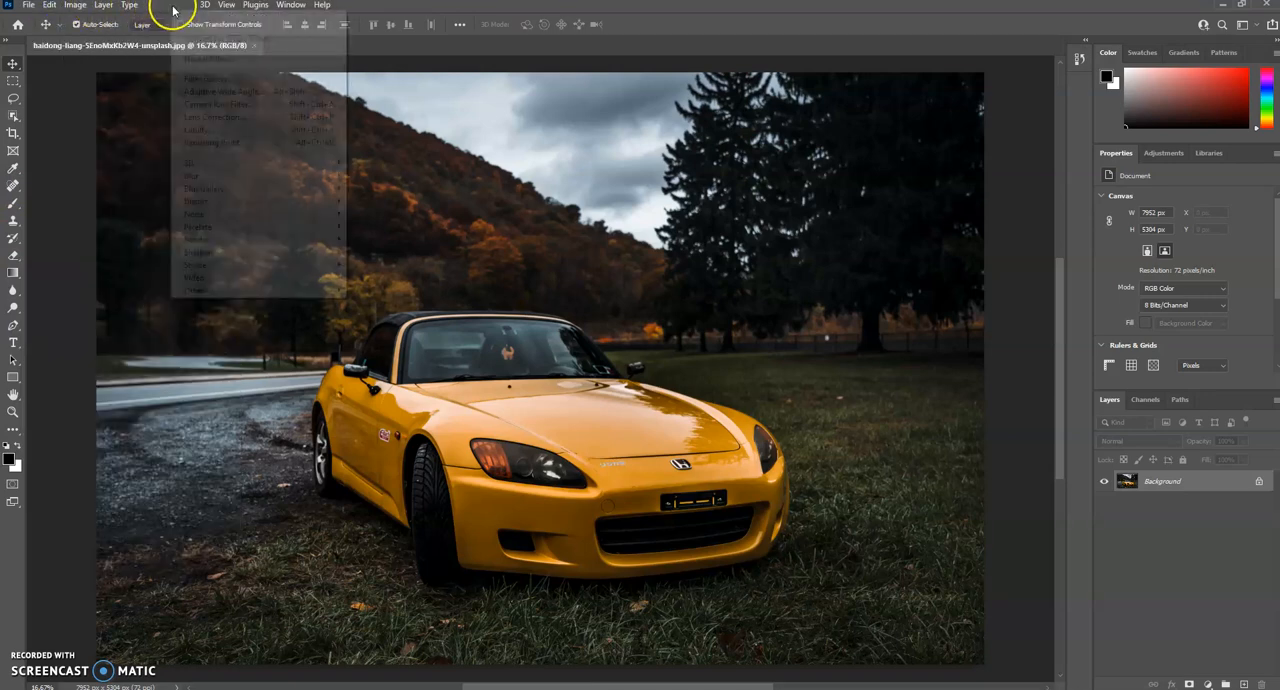
mouse_move(290, 5)
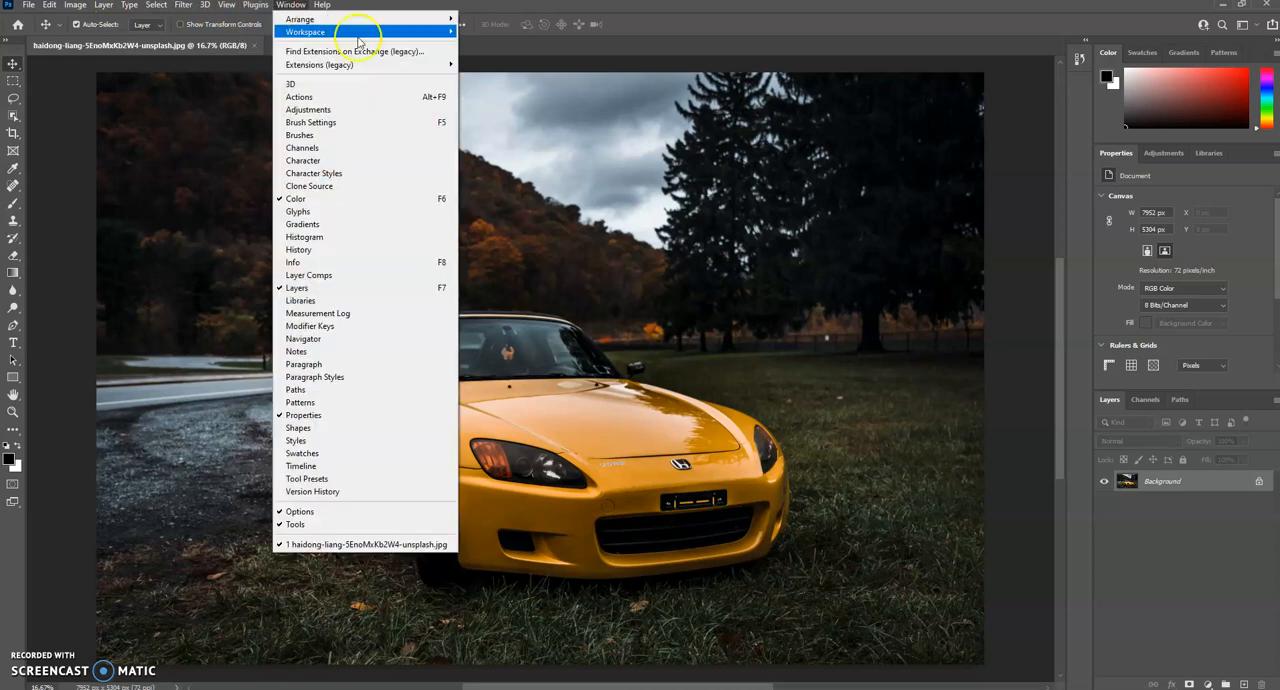
left_click(1082, 143)
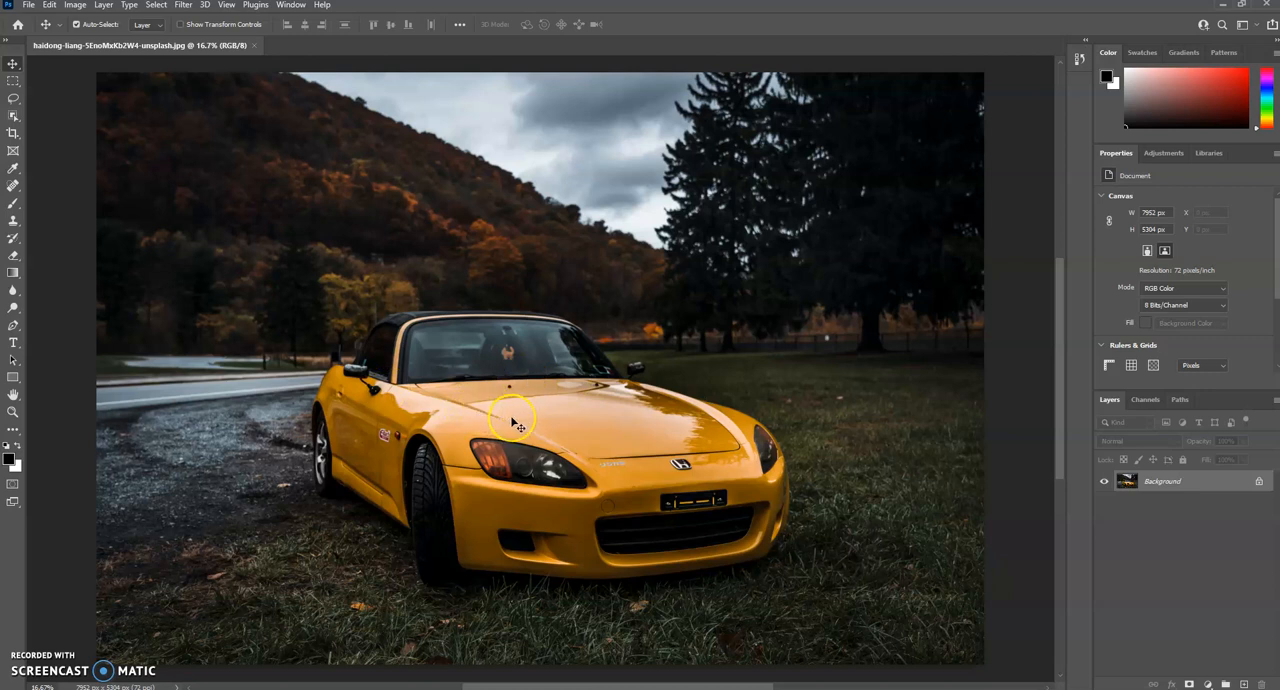
Step: Pan the car photo vertically and horizontally to view its different areas
scroll(513, 425, "up", 2)
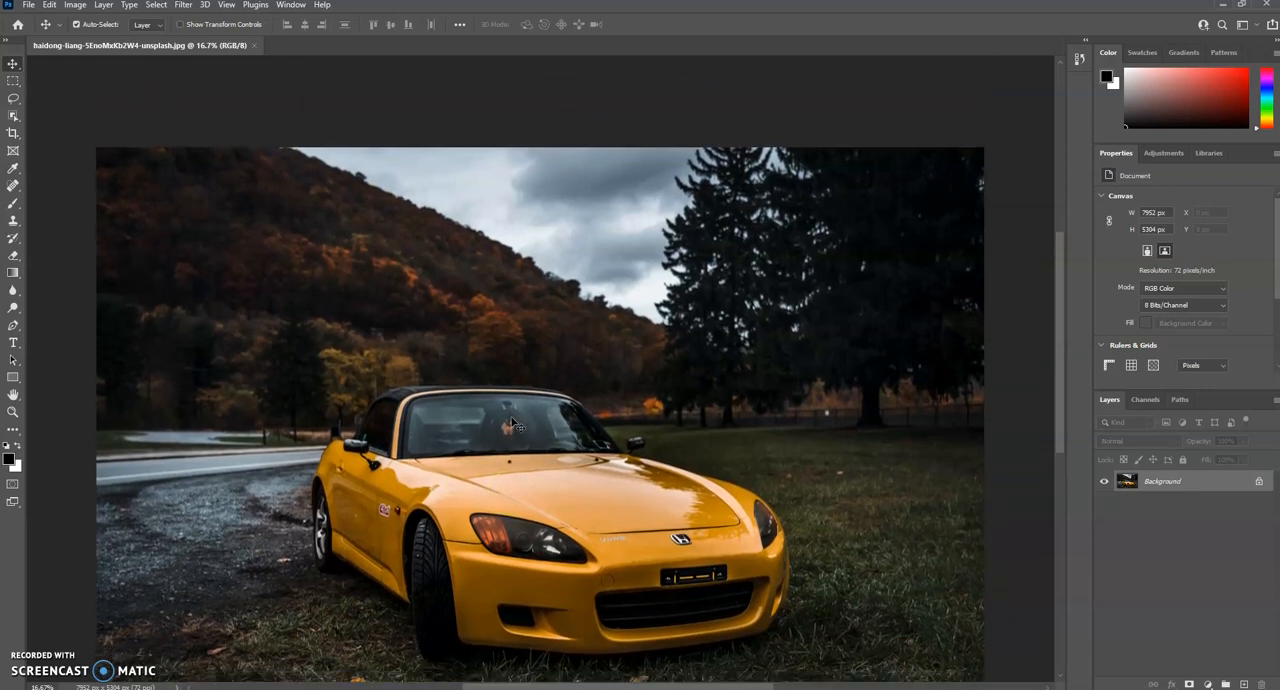
scroll(513, 425, "down", 4)
scroll(513, 425, "down", 2)
scroll(513, 425, "up", 4)
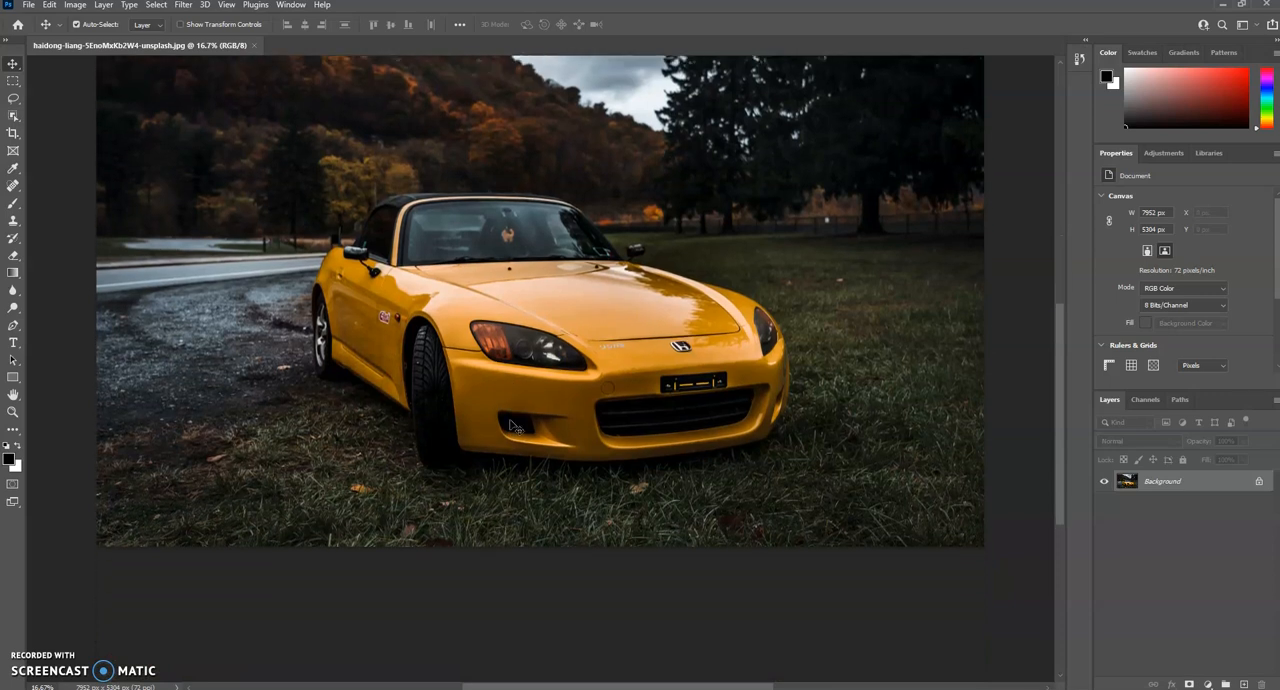
scroll(513, 425, "down", 1)
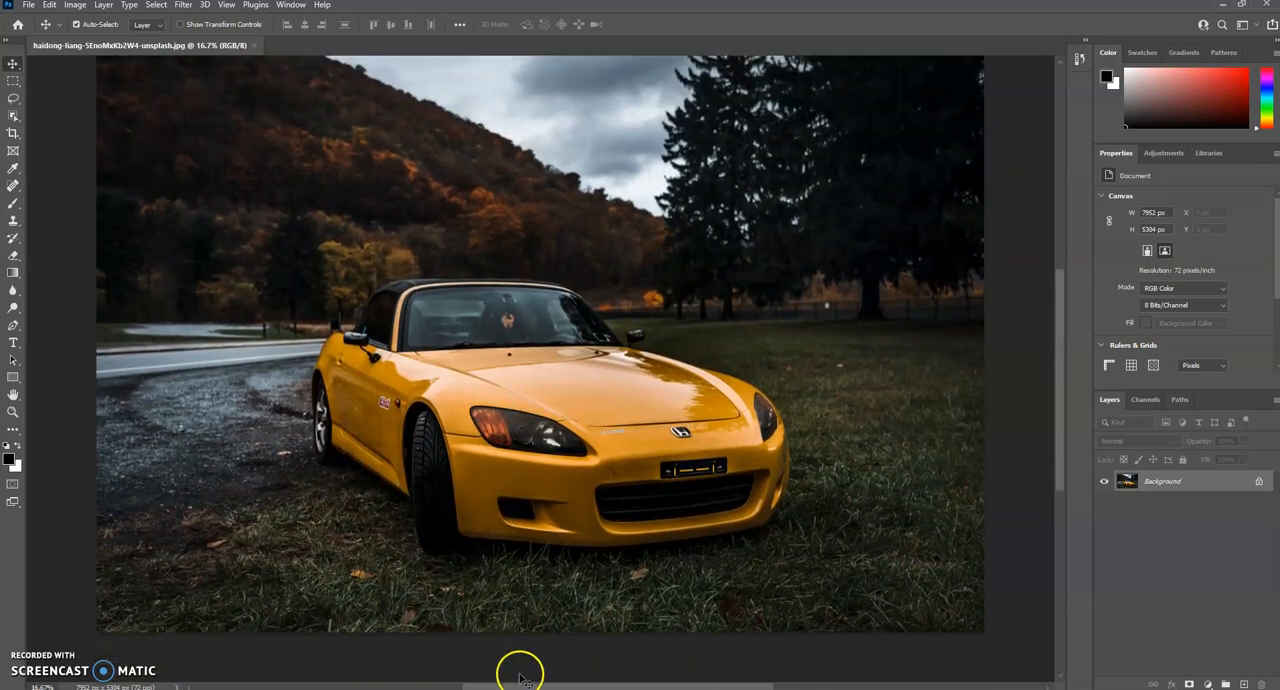
left_click_drag(503, 686, 537, 682)
mouse_move(1063, 401)
left_mouse_down()
mouse_move(1063, 323)
mouse_move(1057, 393)
left_mouse_up()
scroll(437, 409, "up", 2)
scroll(437, 415, "down", 4)
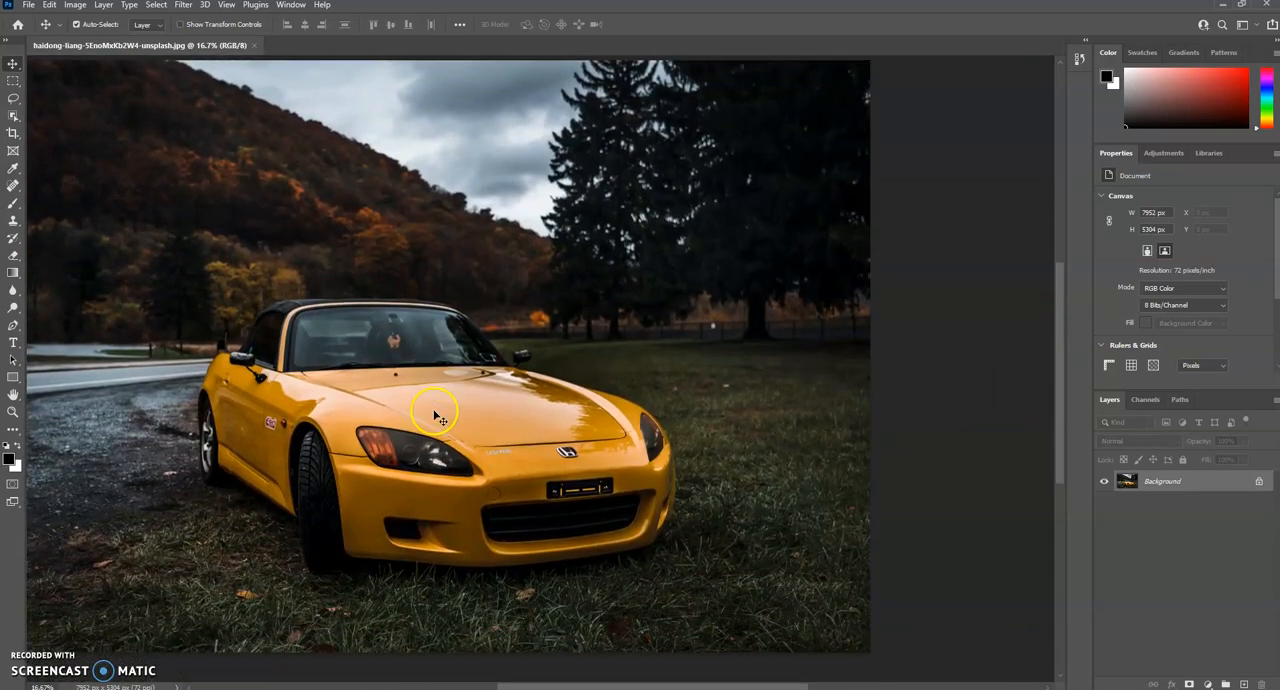
mouse_move(543, 682)
left_mouse_down()
mouse_move(480, 680)
mouse_move(532, 662)
left_mouse_up()
scroll(594, 443, "down", 1)
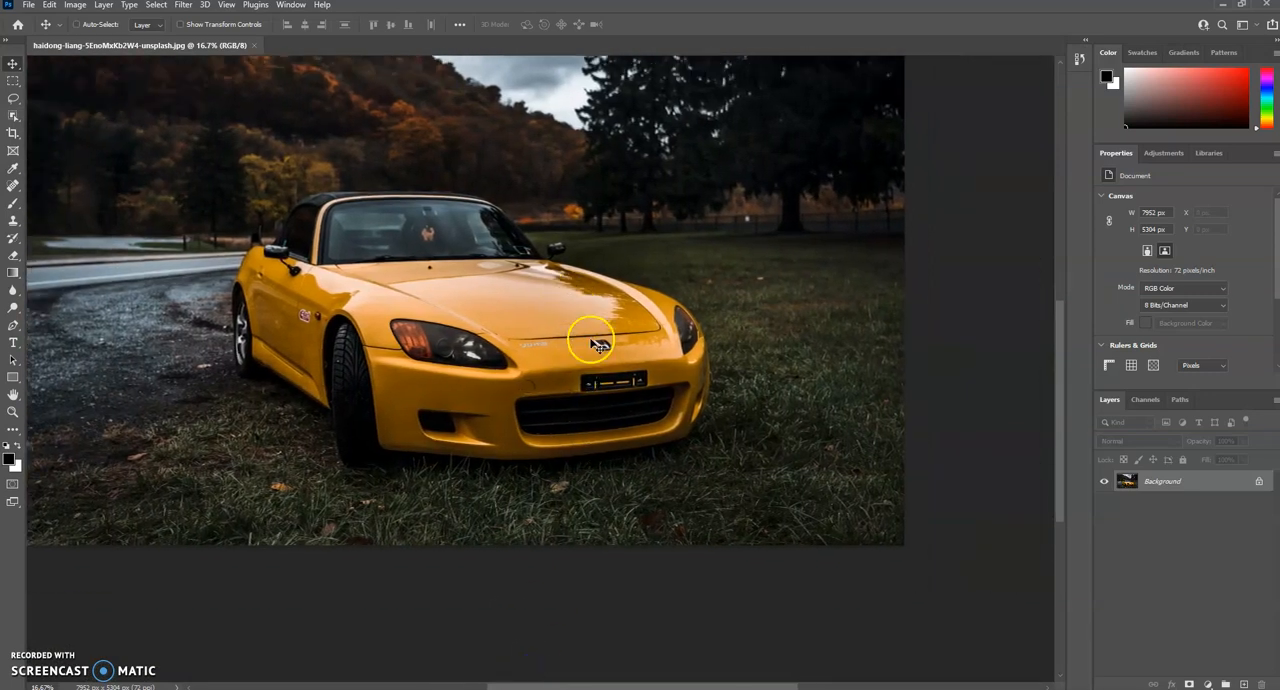
Step: Pan the photo back and forth from side to side and bring it vertically back into view
scroll(460, 296, "left", 3)
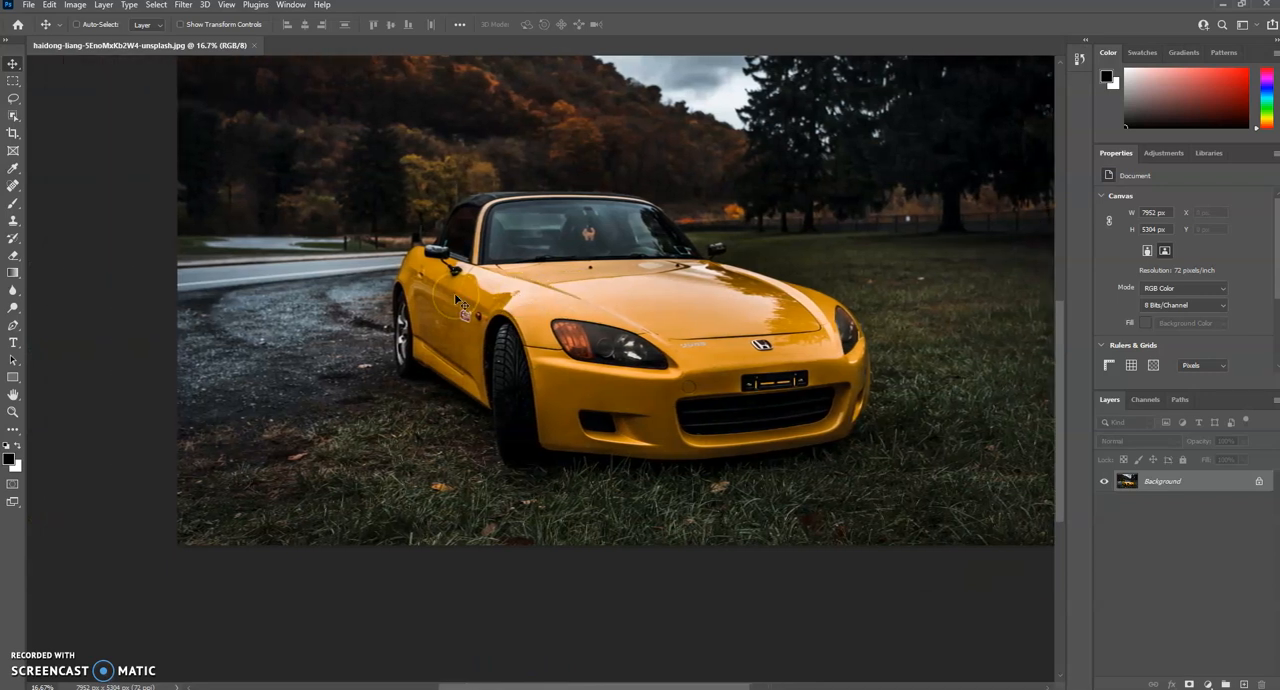
scroll(454, 295, "right", 3)
scroll(448, 308, "right", 3)
scroll(447, 308, "left", 7)
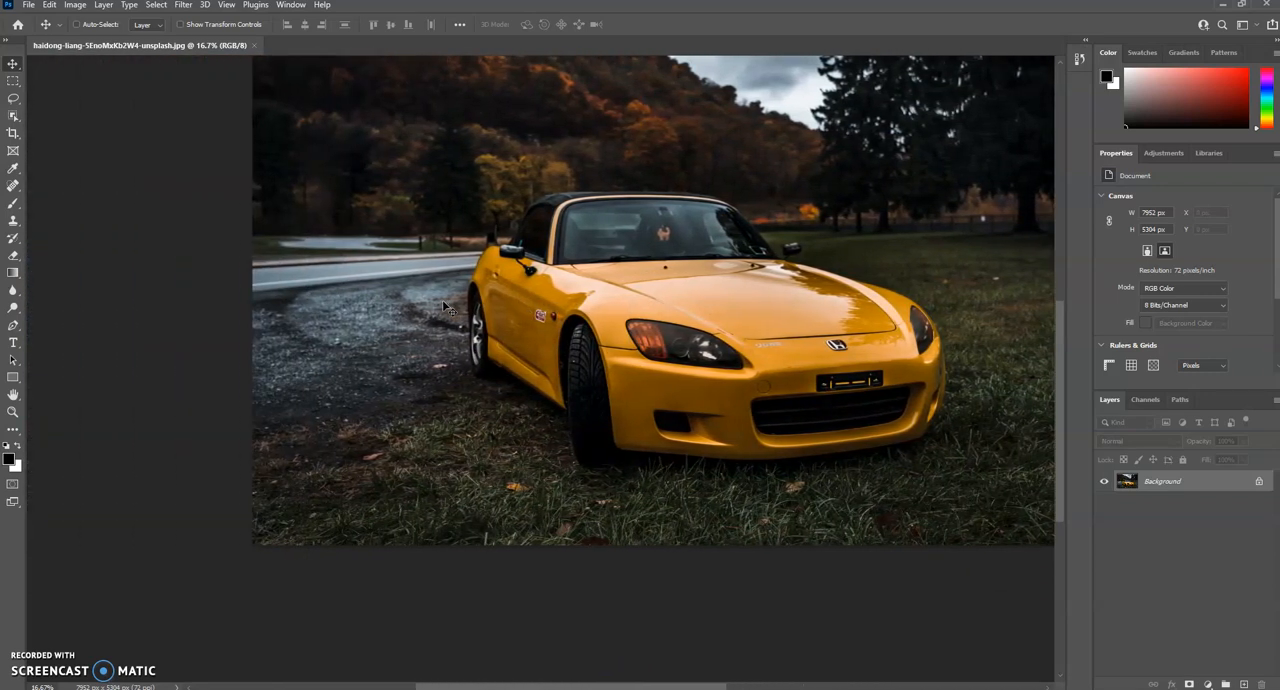
left_click(433, 291)
scroll(433, 292, "left", 2)
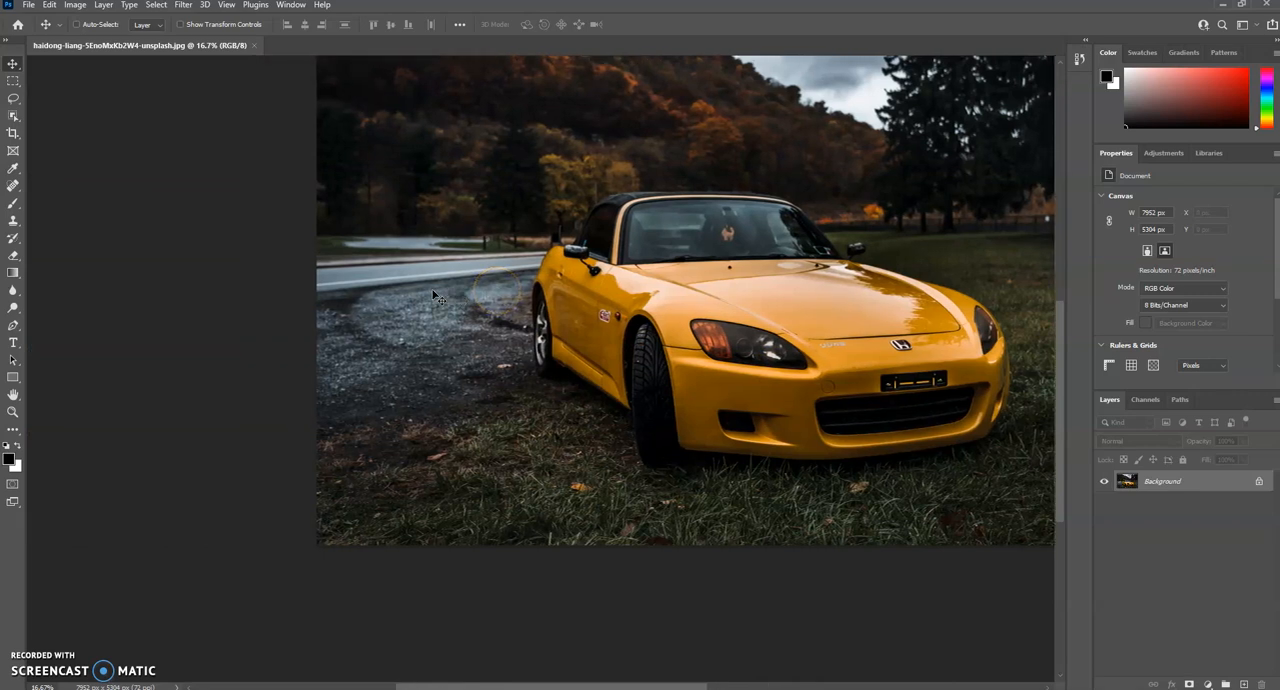
scroll(431, 291, "right", 7)
scroll(437, 306, "left", 3)
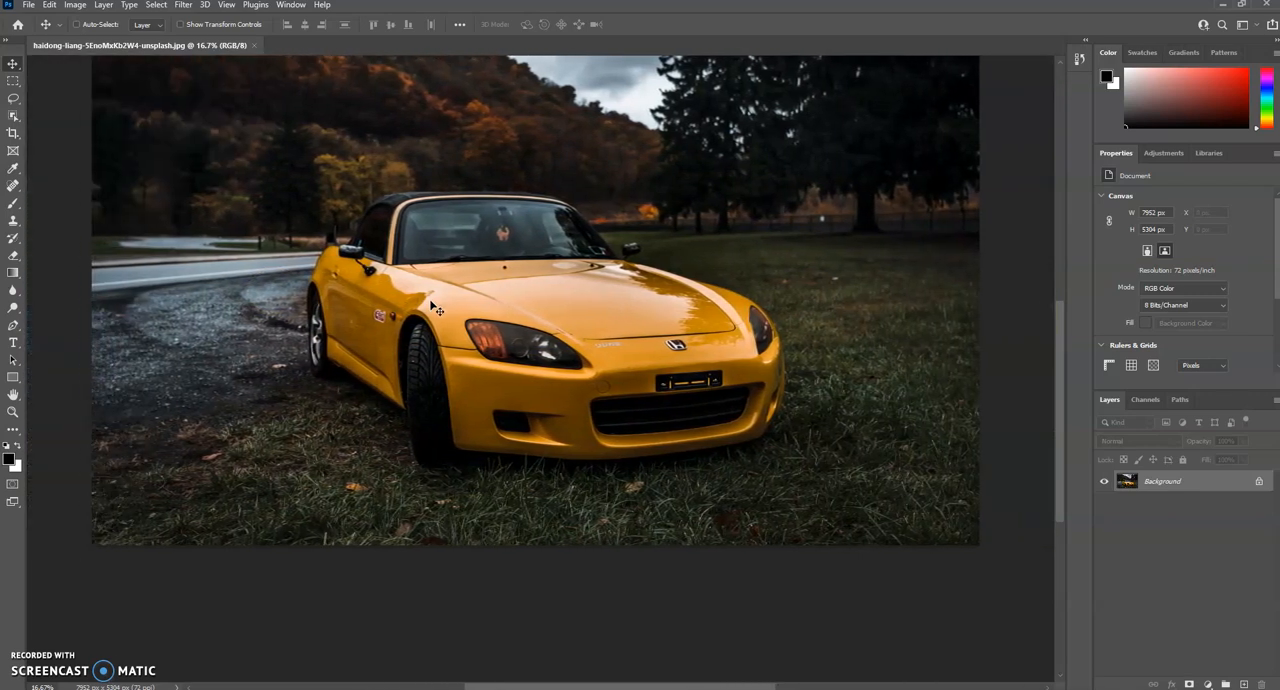
scroll(436, 312, "right", 3)
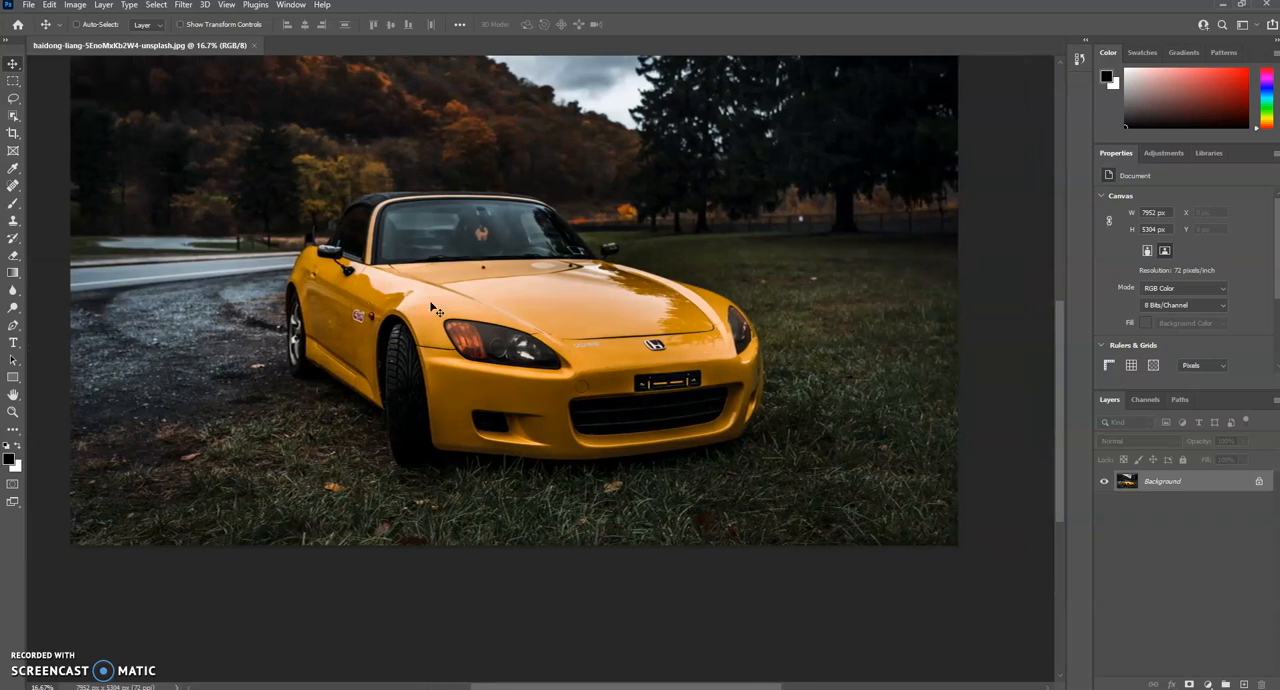
scroll(431, 303, "left", 2)
scroll(431, 303, "right", 2)
scroll(431, 303, "left", 2)
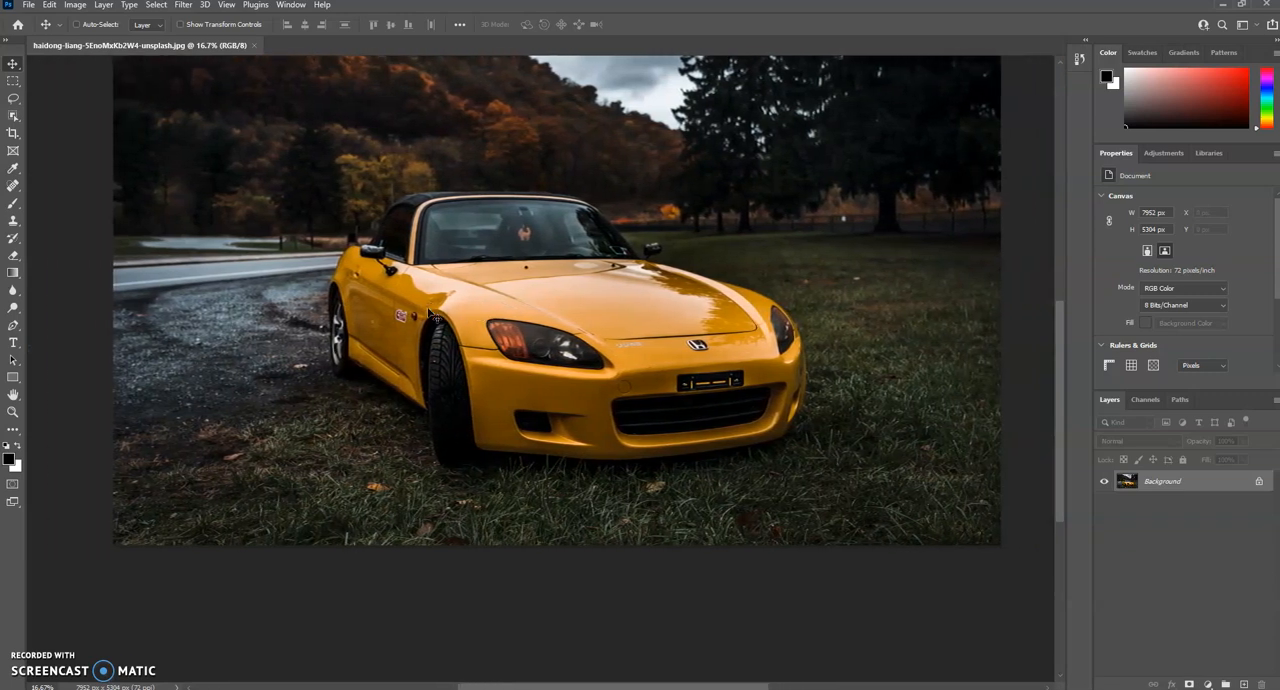
scroll(430, 304, "right", 2)
scroll(429, 306, "left", 3)
scroll(427, 308, "right", 2)
scroll(430, 315, "left", 1)
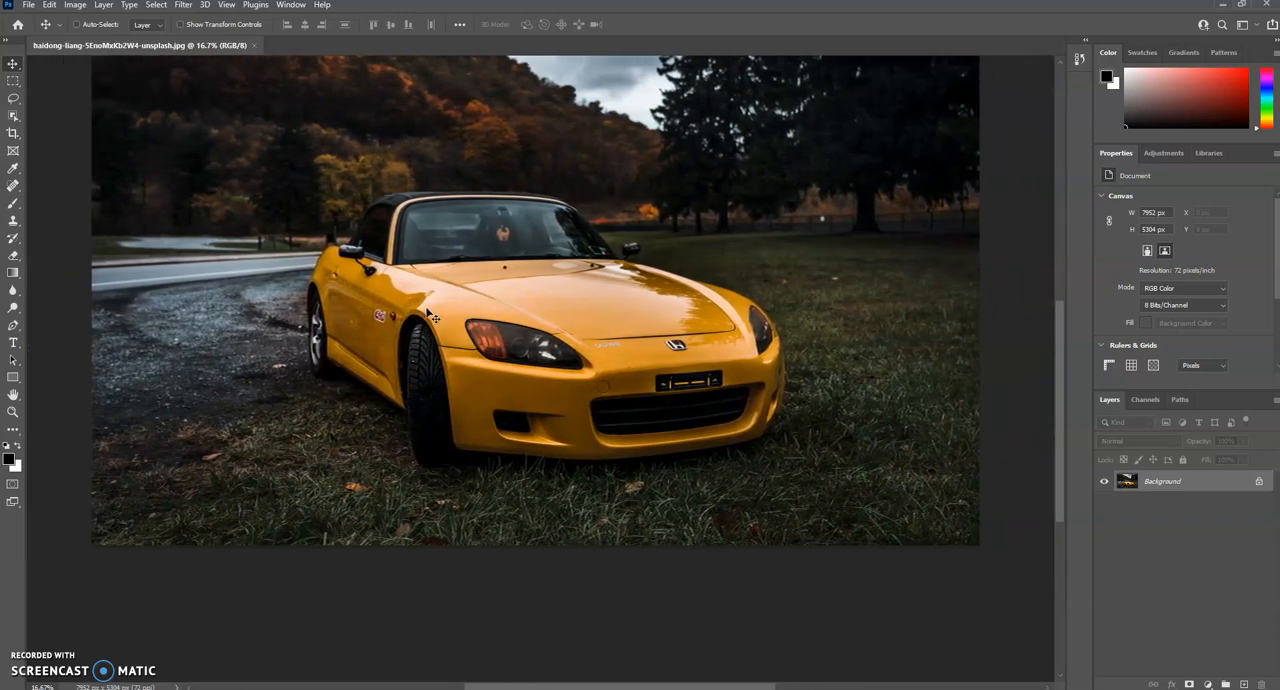
scroll(424, 318, "up", 3)
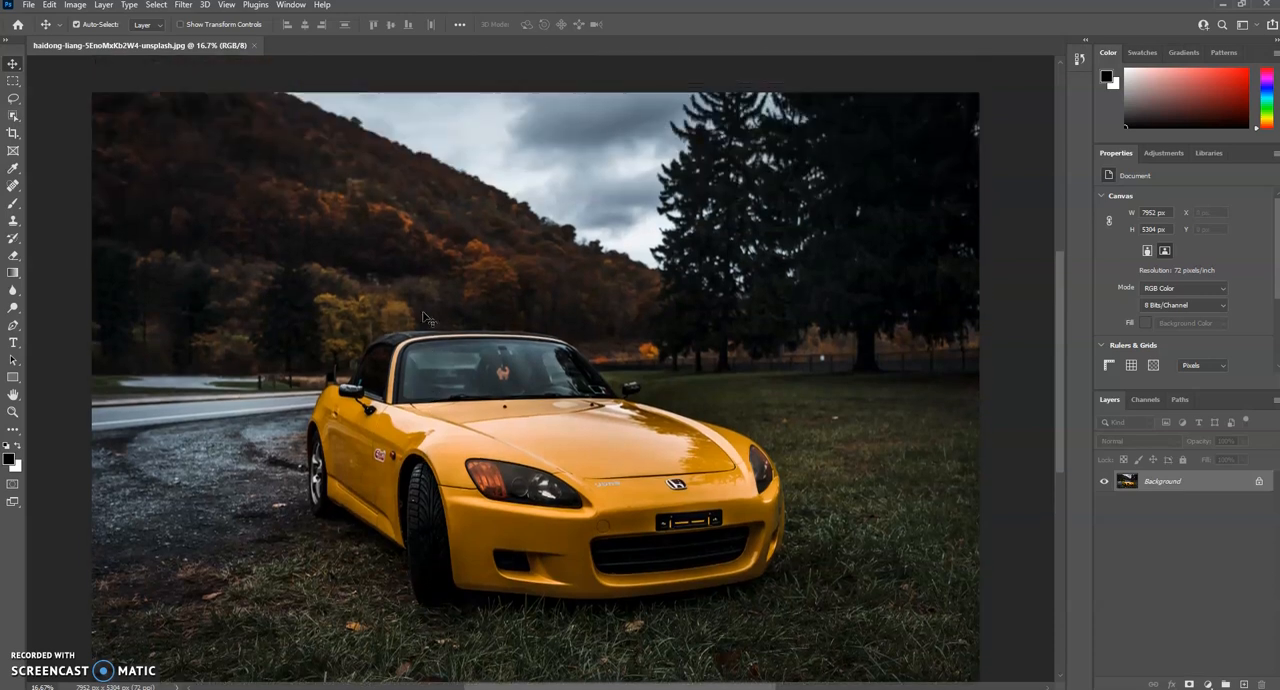
scroll(422, 318, "up", 2)
scroll(422, 316, "down", 4)
scroll(422, 315, "up", 3)
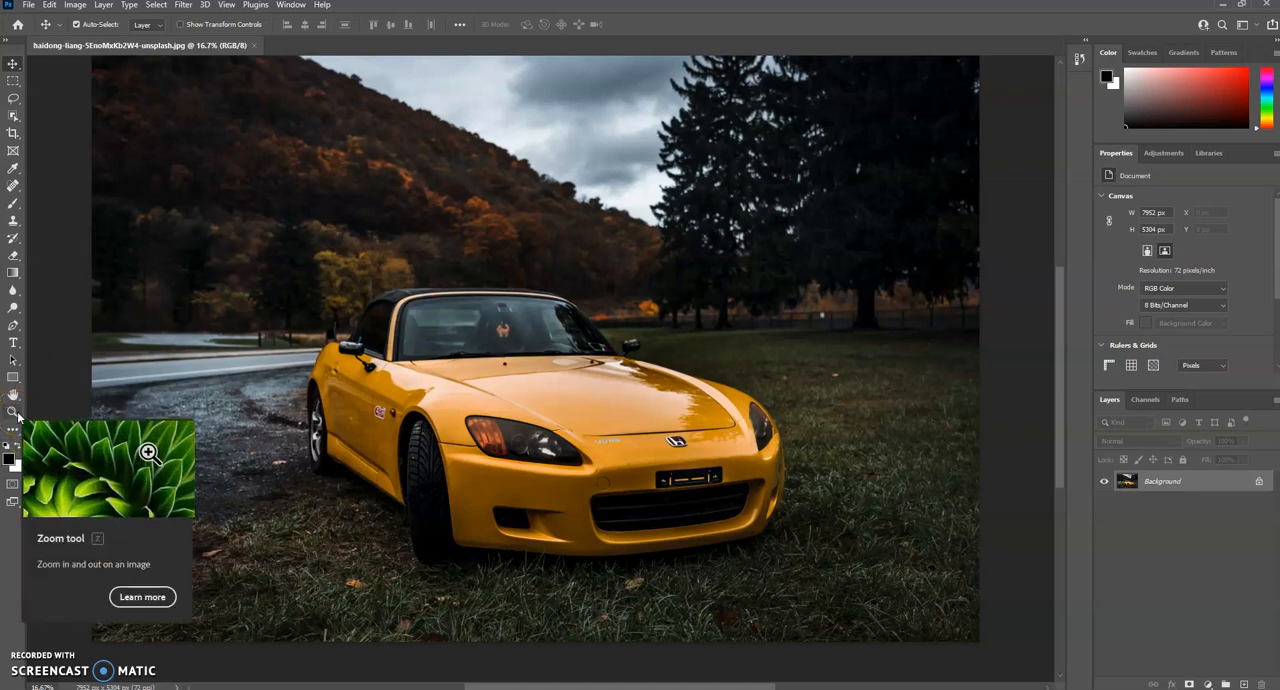
Step: Zoom in on the car's hood with the Zoom tool and zoom back out to 12.5%
left_click(15, 414)
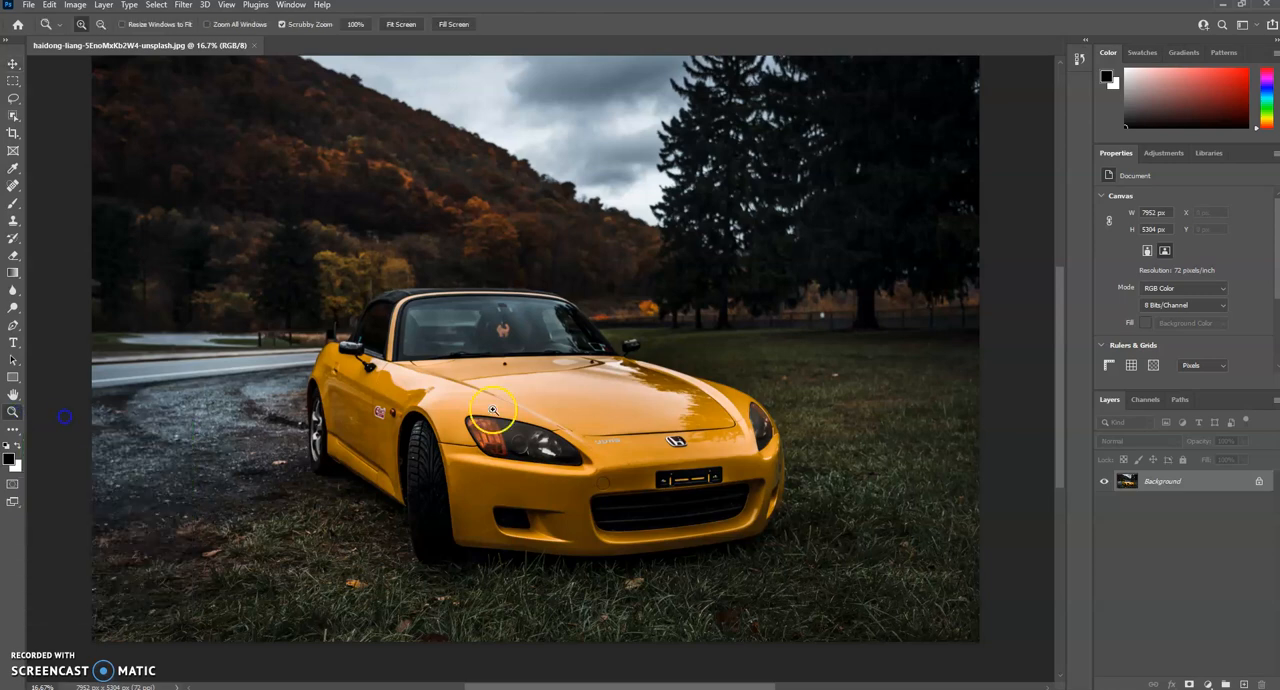
left_click(554, 401)
left_click(554, 401)
left_click(554, 401)
left_click(554, 401)
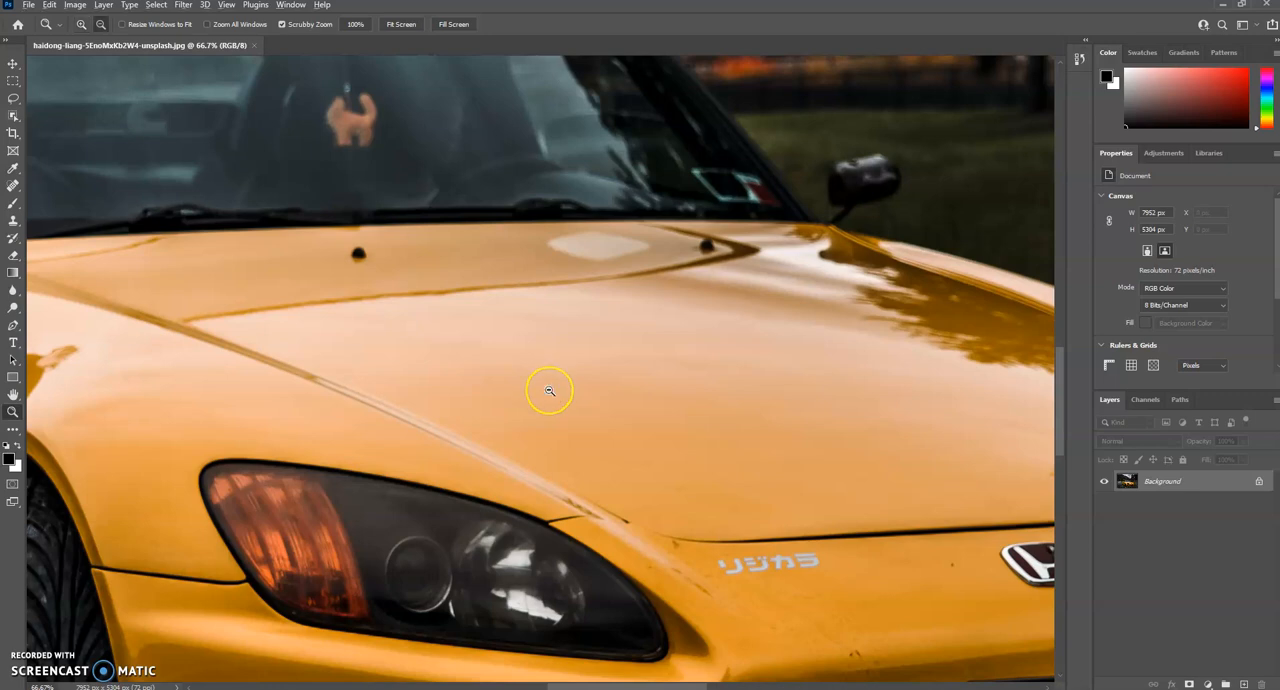
left_click(549, 390, "alt")
left_click(549, 390, "alt")
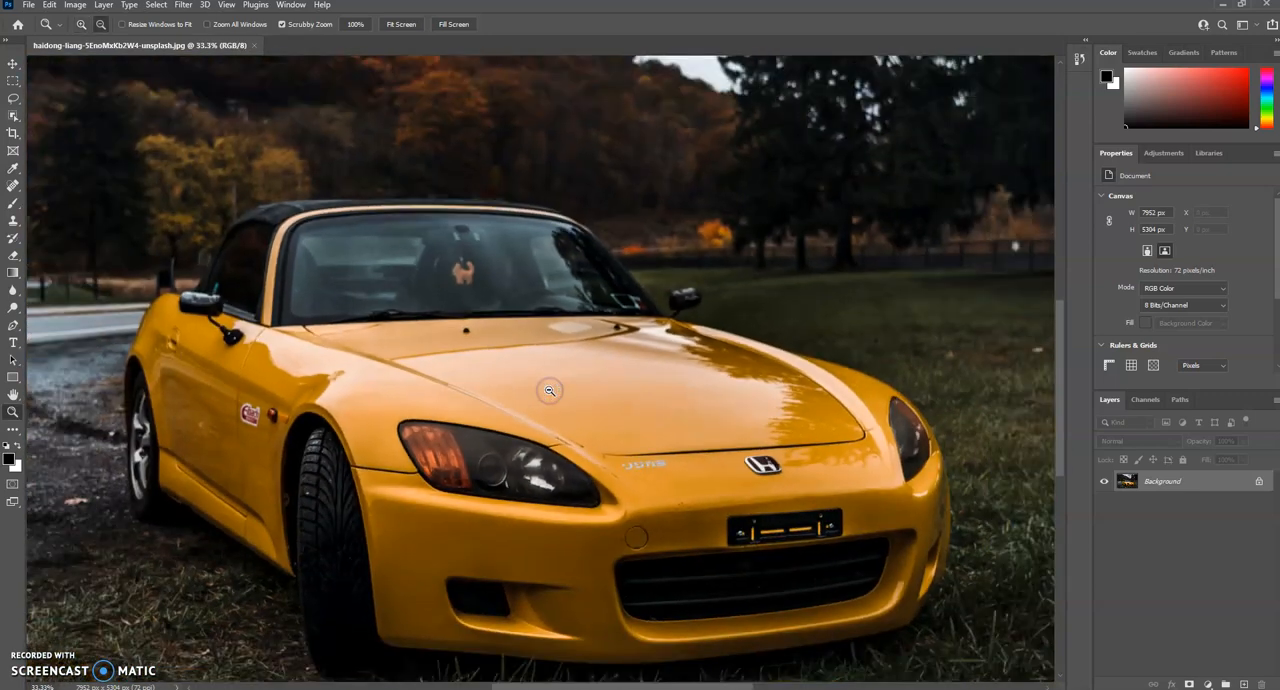
left_click(549, 390, "alt")
left_click(549, 390, "alt")
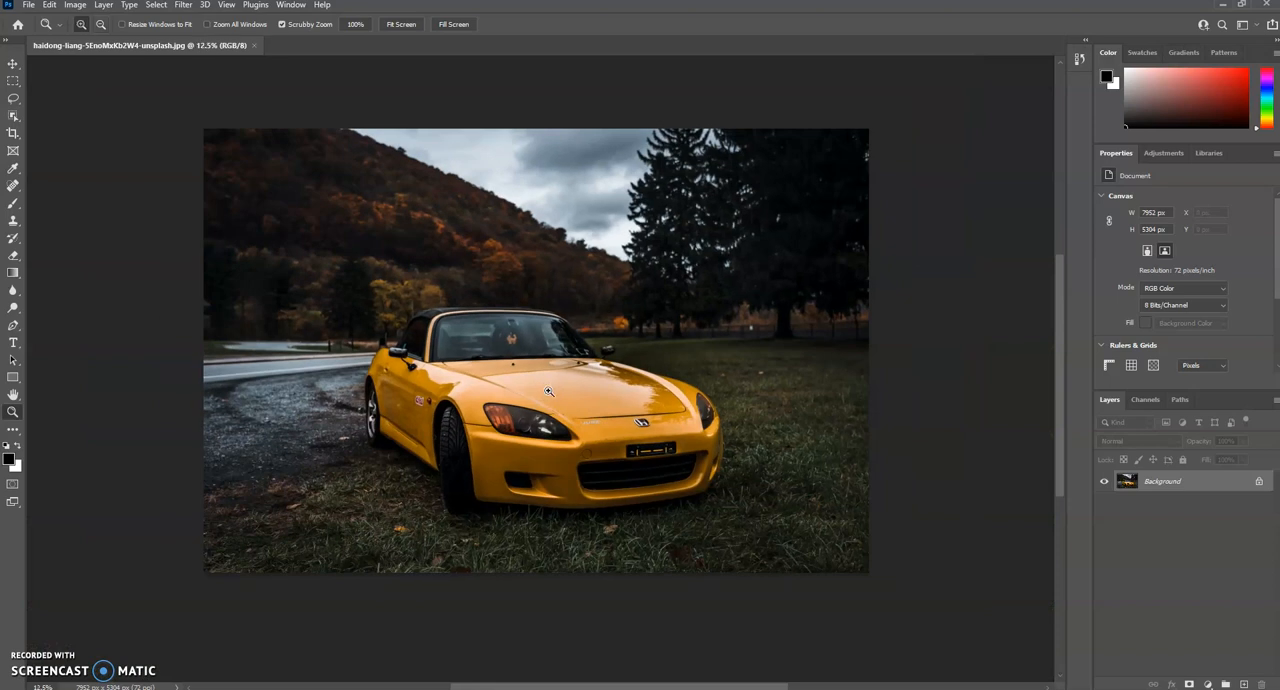
Step: Activate the Move tool and magnify the front of the car to about 43%
left_click(11, 65)
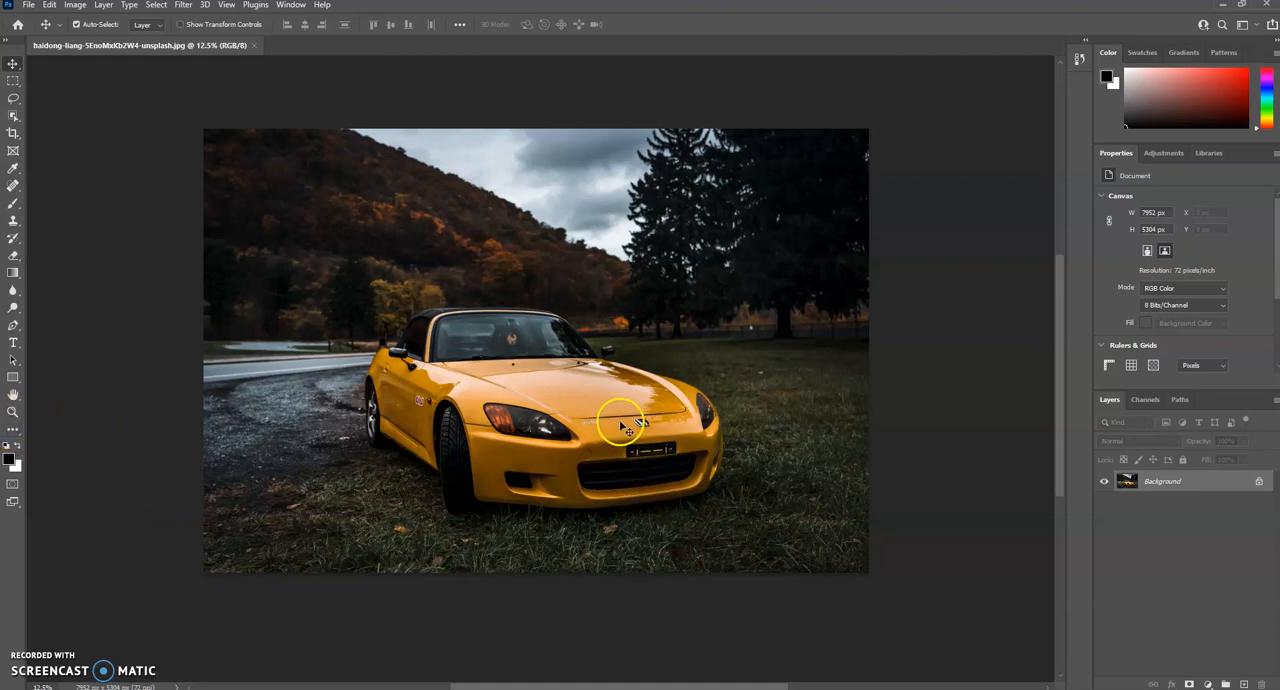
scroll(603, 426, "up", 3)
scroll(451, 403, "up", 3)
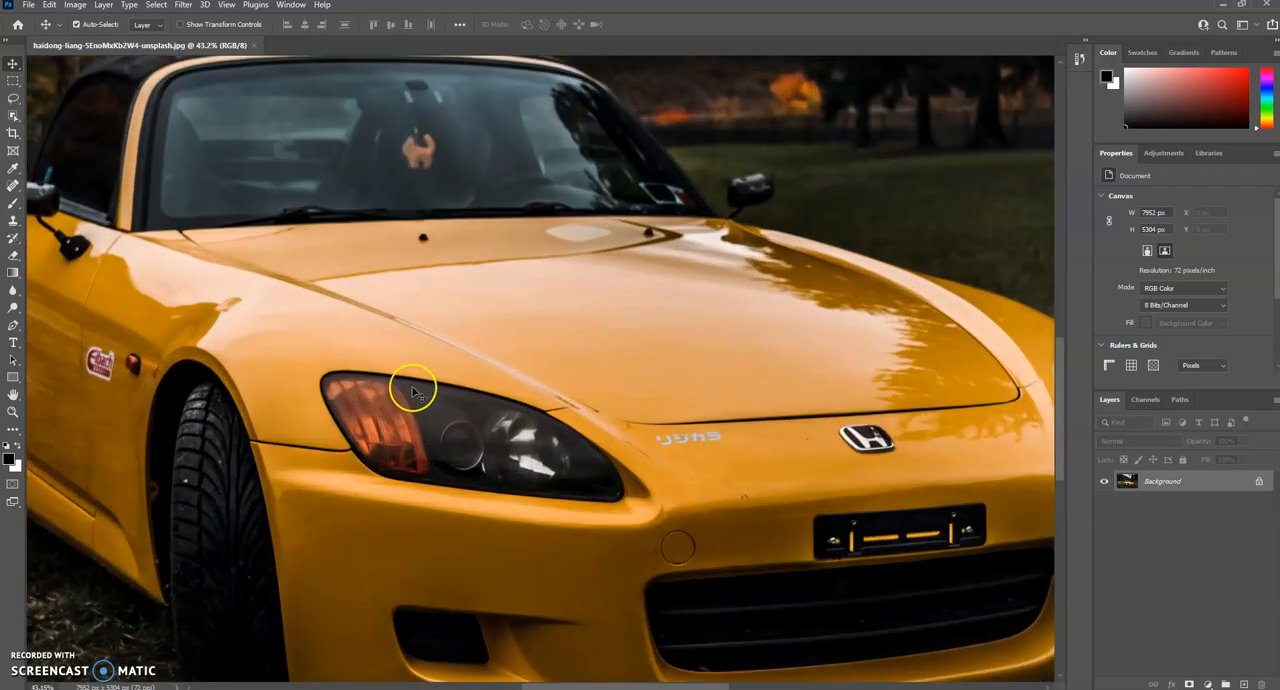
Step: Zoom in and out around the car's windshield, and shrink the whole photo to about 0.32% magnification
scroll(415, 393, "down", 1)
scroll(418, 395, "up", 1)
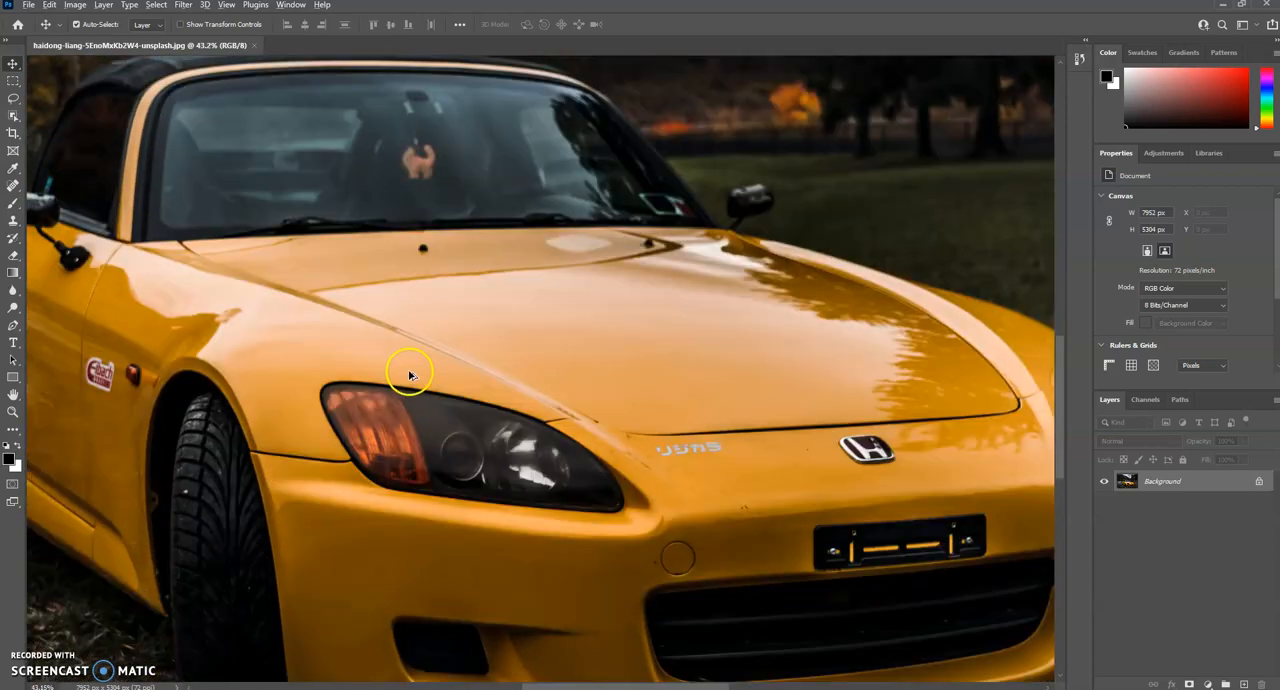
scroll(409, 375, "down", 5)
scroll(414, 302, "up", 3)
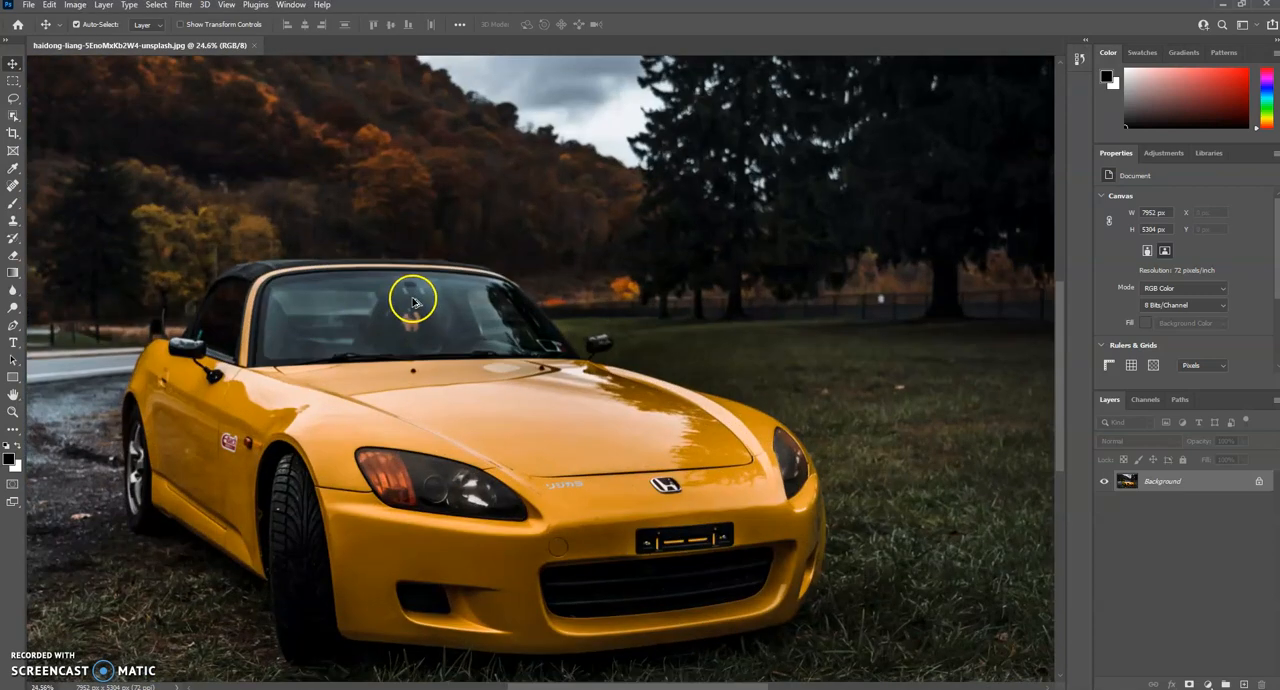
scroll(413, 302, "up", 2)
scroll(571, 337, "up", 3)
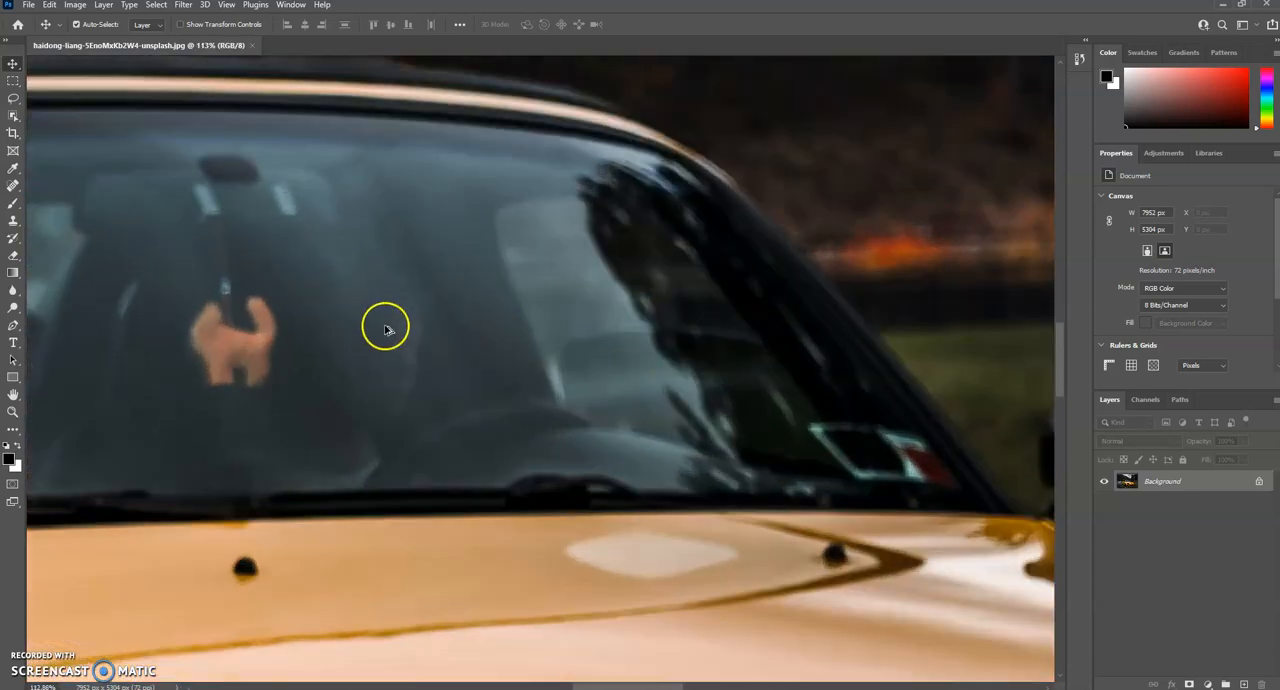
scroll(386, 330, "up", 1)
scroll(382, 330, "down", 8)
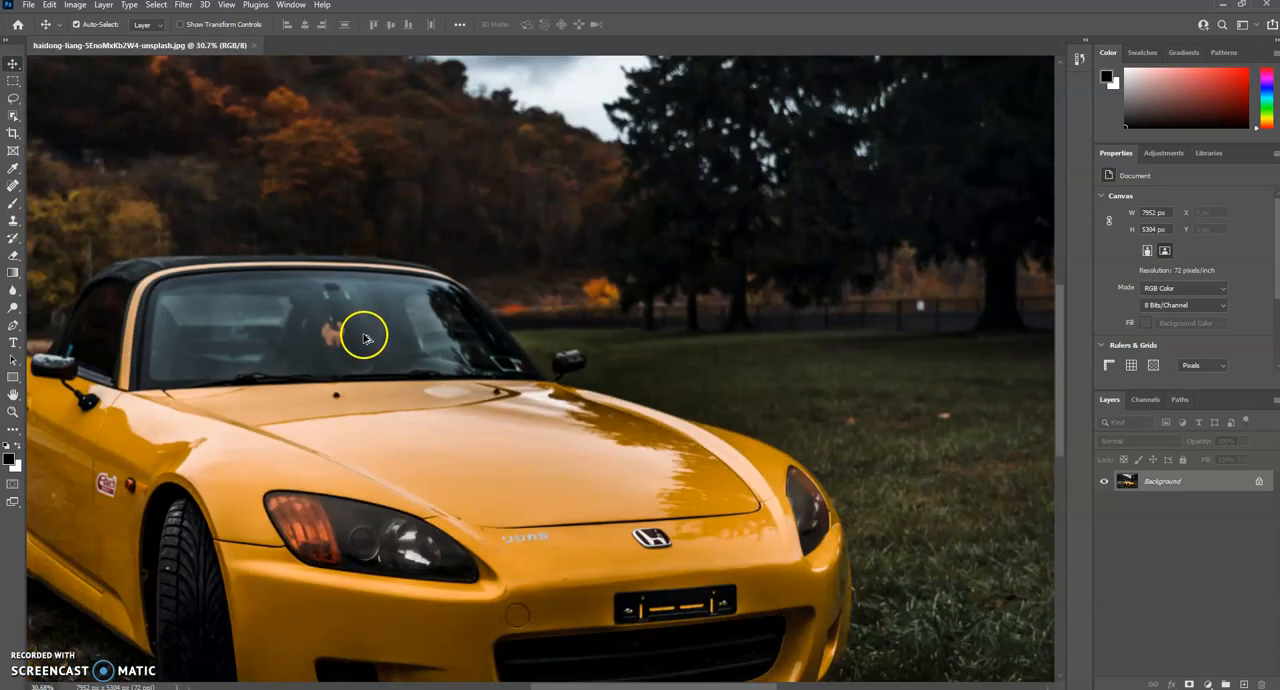
scroll(357, 344, "down", 8)
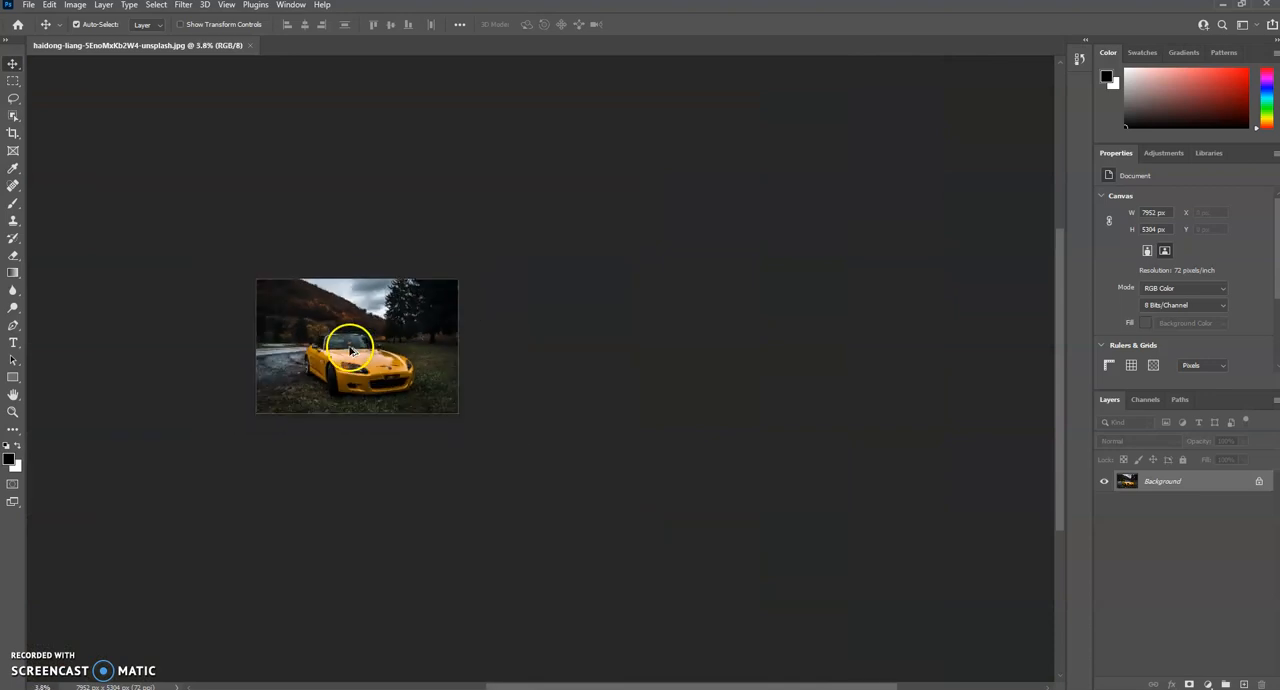
scroll(318, 355, "down", 2)
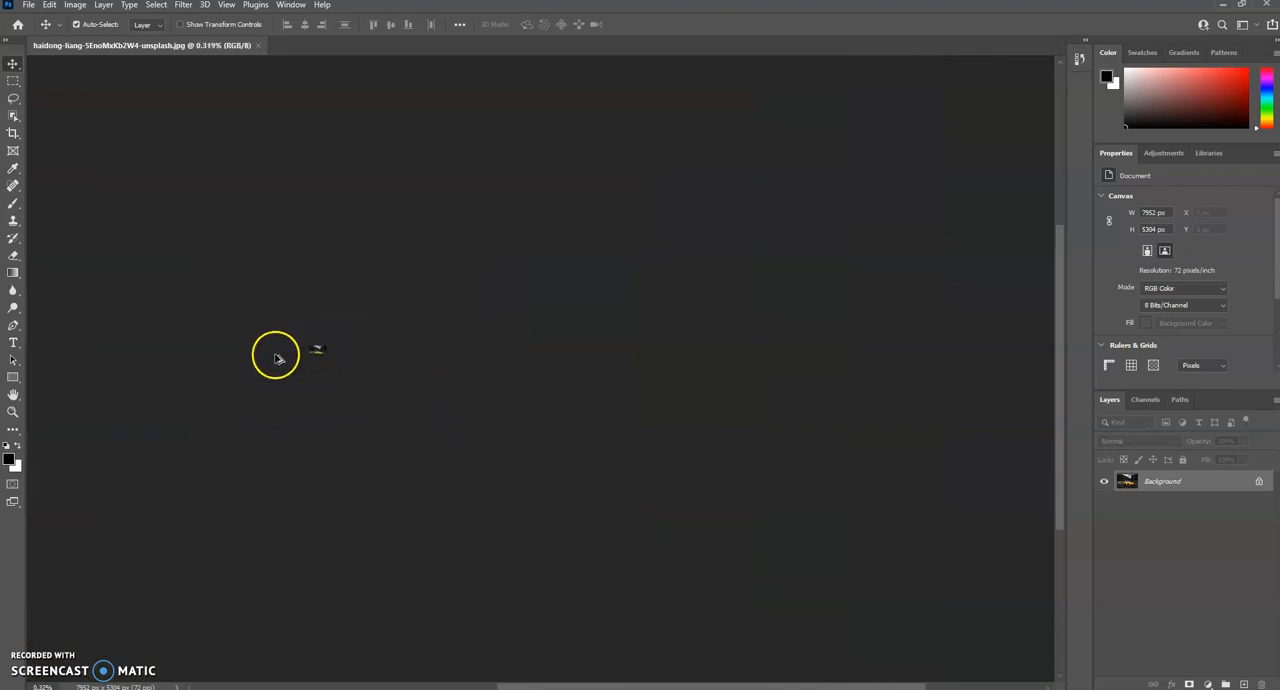
Step: Magnify the photo to about 36% and pan from the dark trees to the car's front bumper
scroll(275, 338, "up", 10)
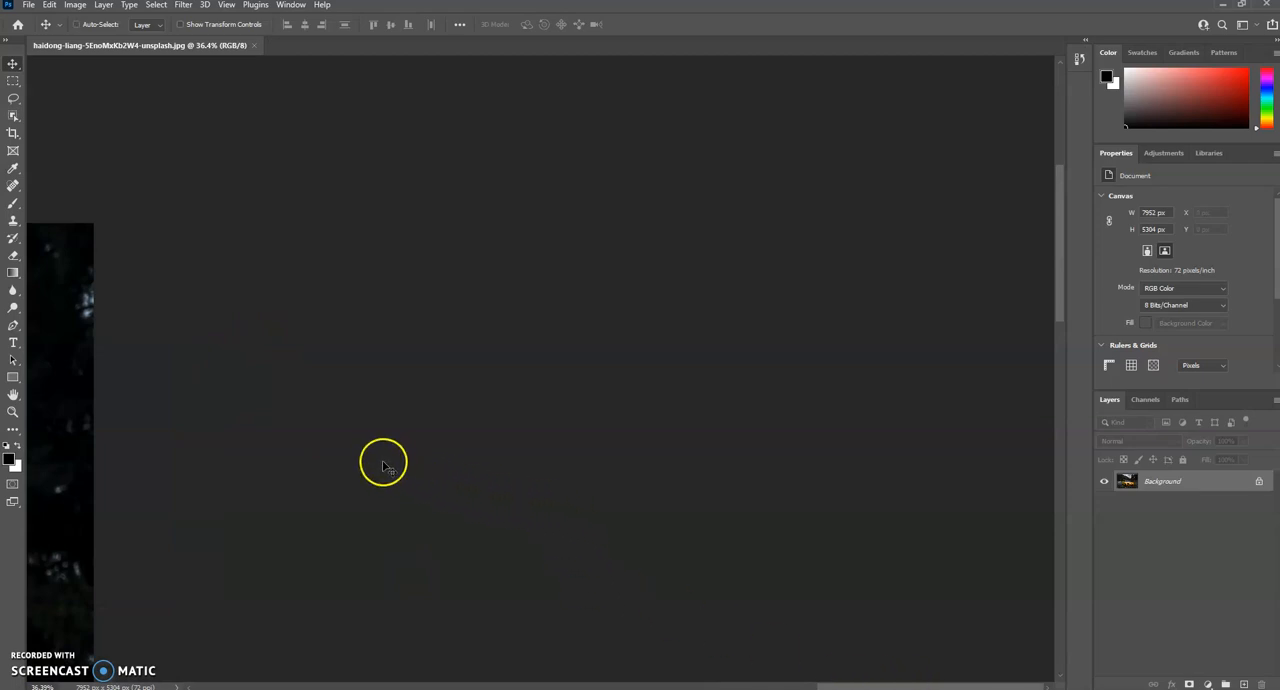
scroll(300, 458, "left", 2)
scroll(287, 458, "left", 12)
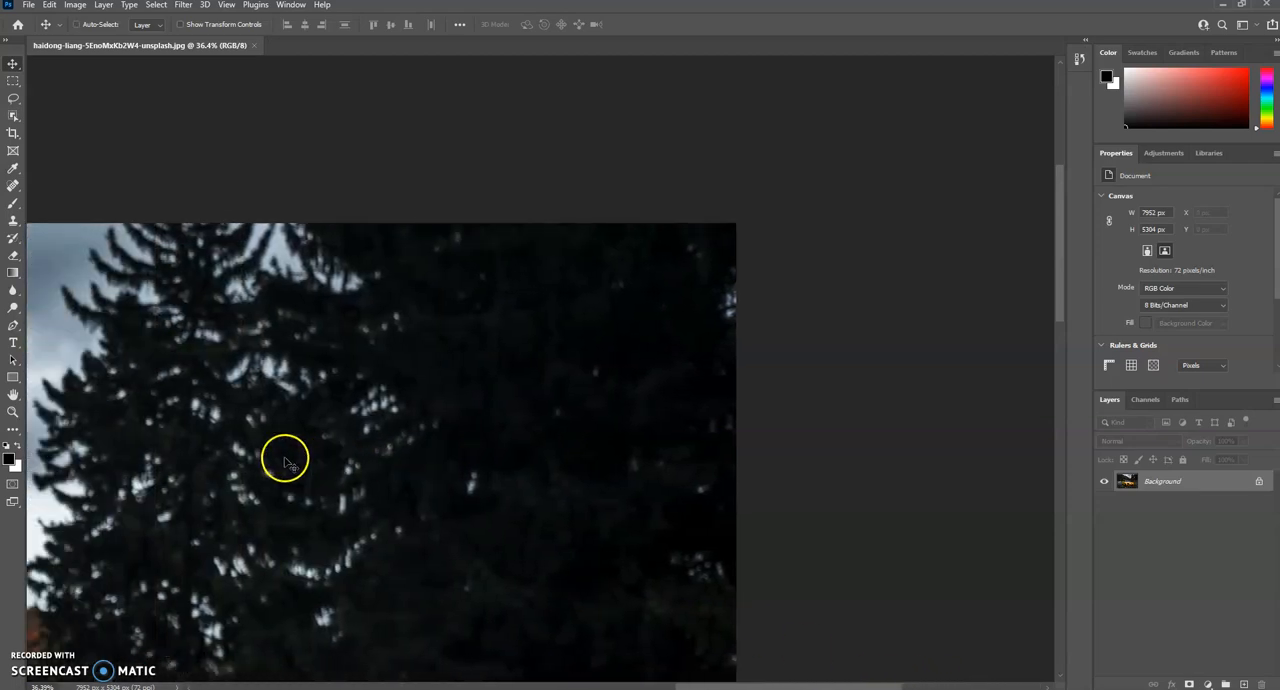
scroll(286, 462, "left", 5)
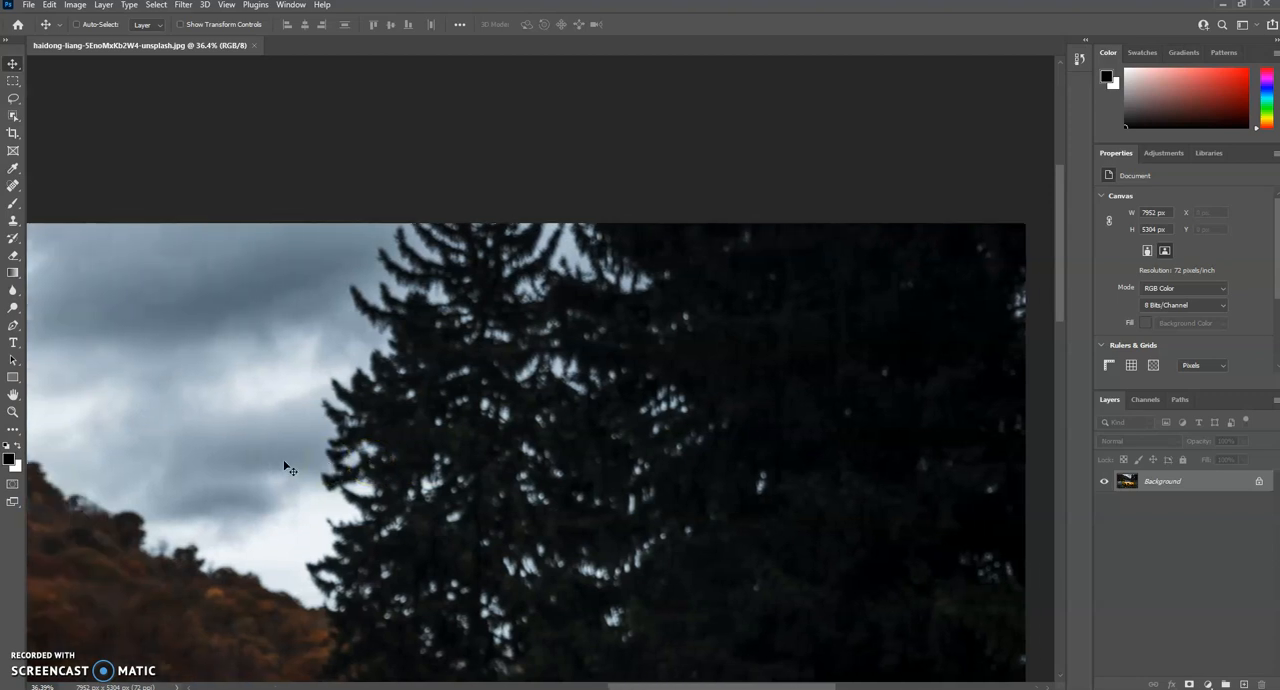
scroll(286, 466, "down", 2)
scroll(284, 469, "down", 7)
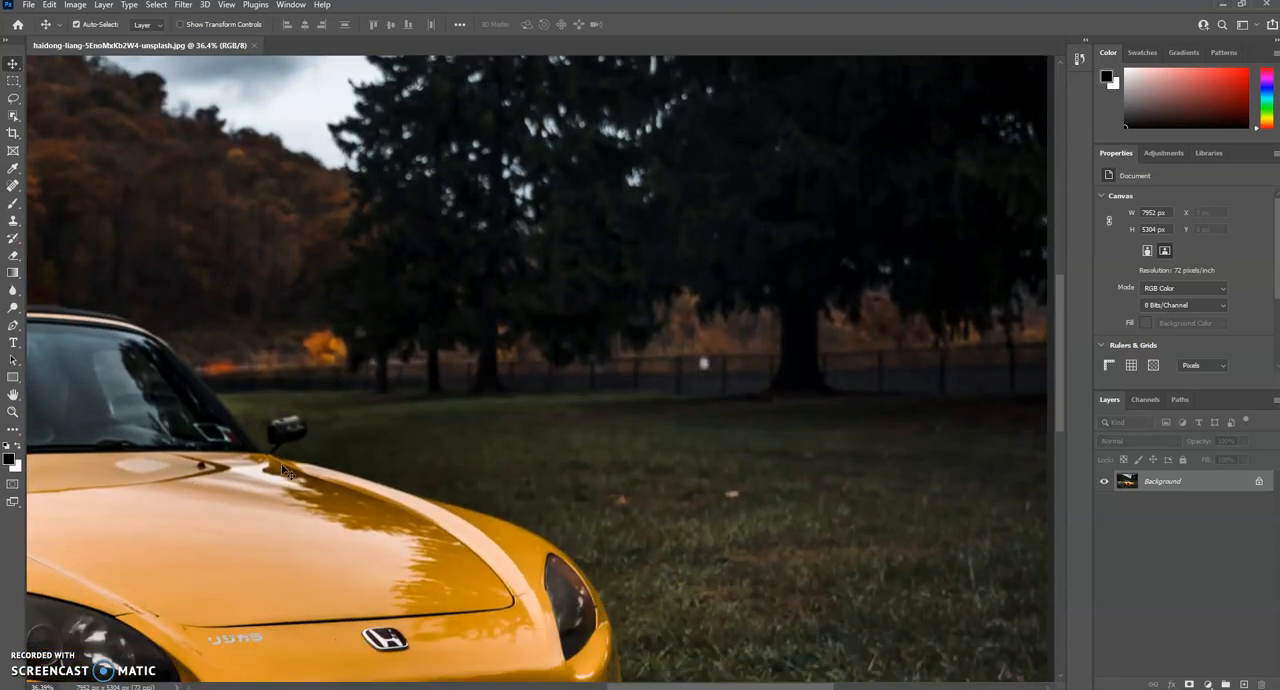
scroll(284, 478, "down", 3)
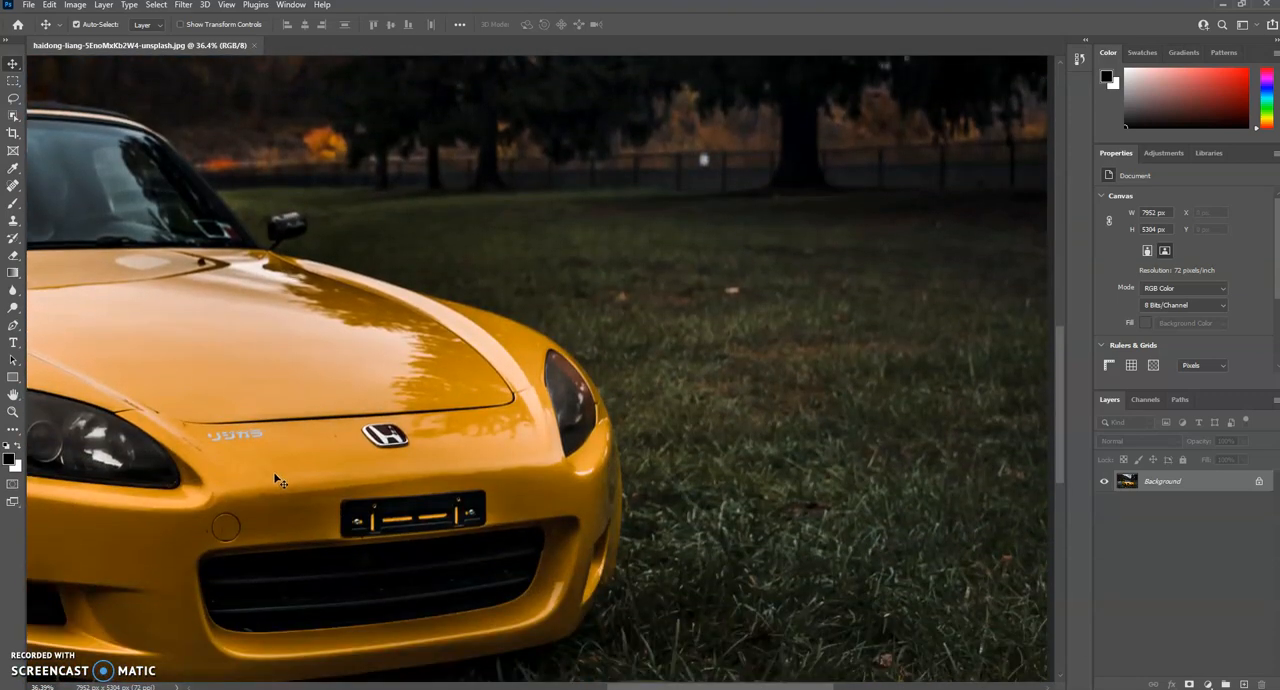
Step: Magnify the edge of the Honda emblem to about 2100% to examine its individual pixels
scroll(280, 478, "up", 2)
scroll(509, 446, "up", 3)
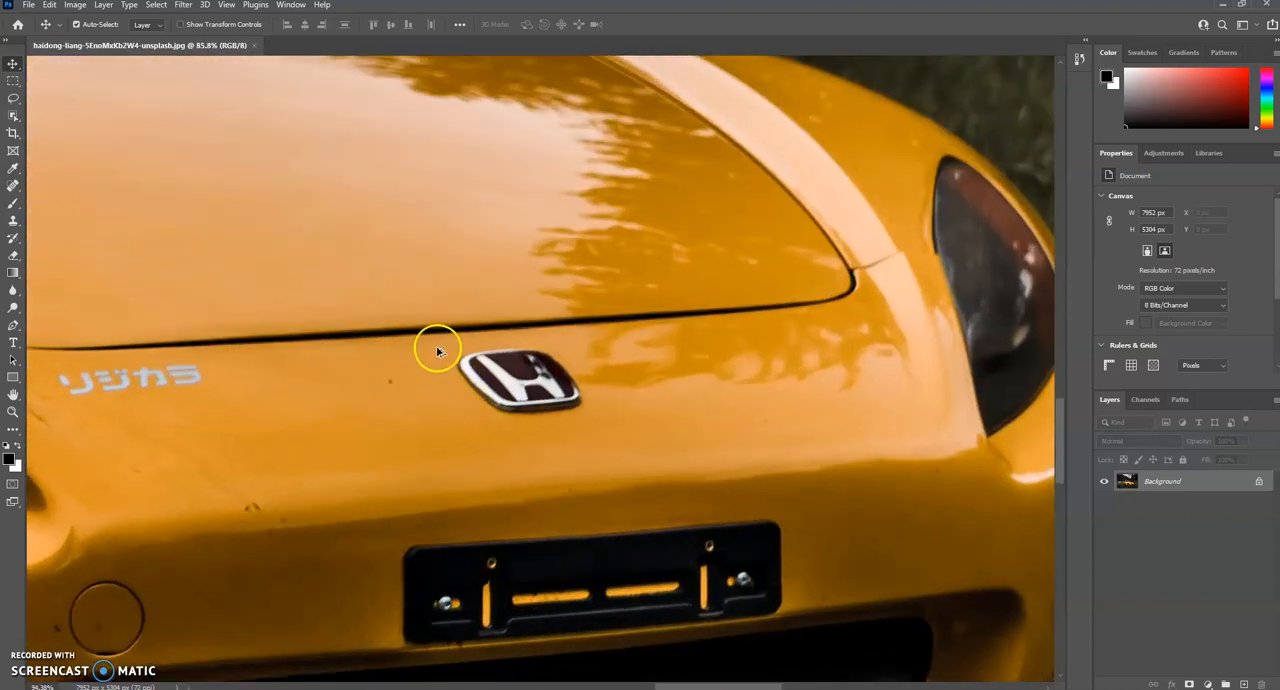
scroll(437, 350, "up", 5)
scroll(437, 352, "up", 2)
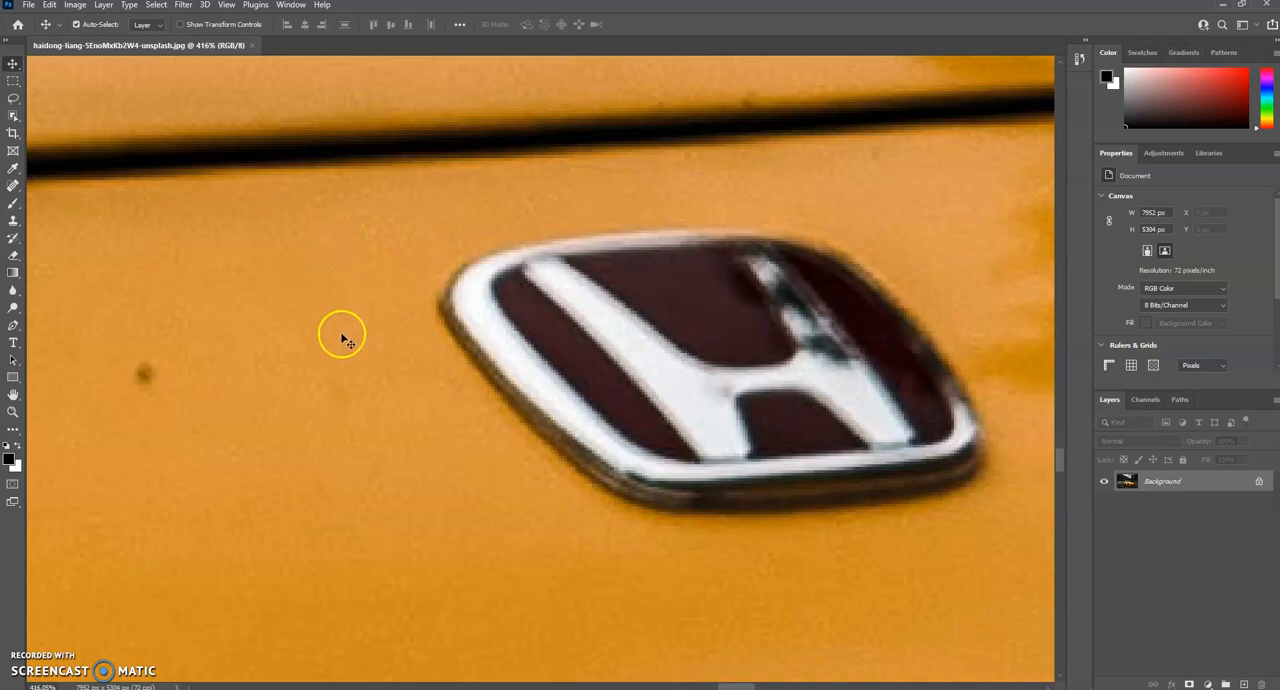
scroll(335, 343, "up", 10)
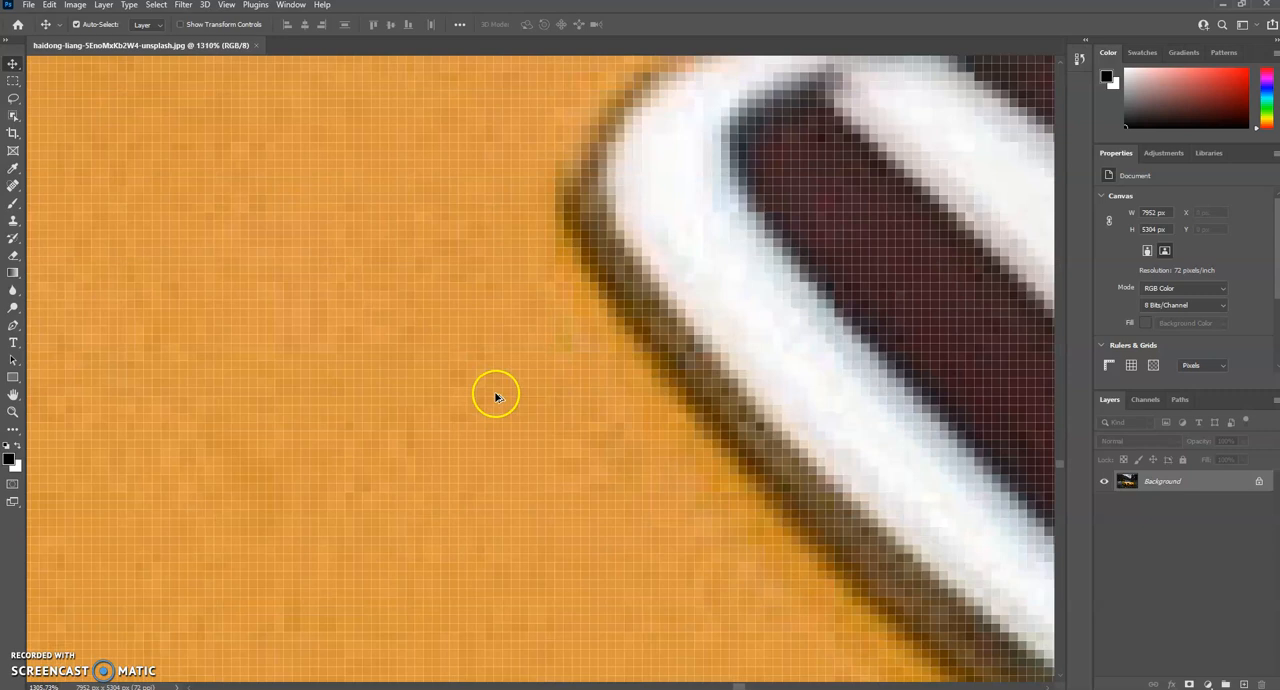
scroll(591, 359, "up", 1)
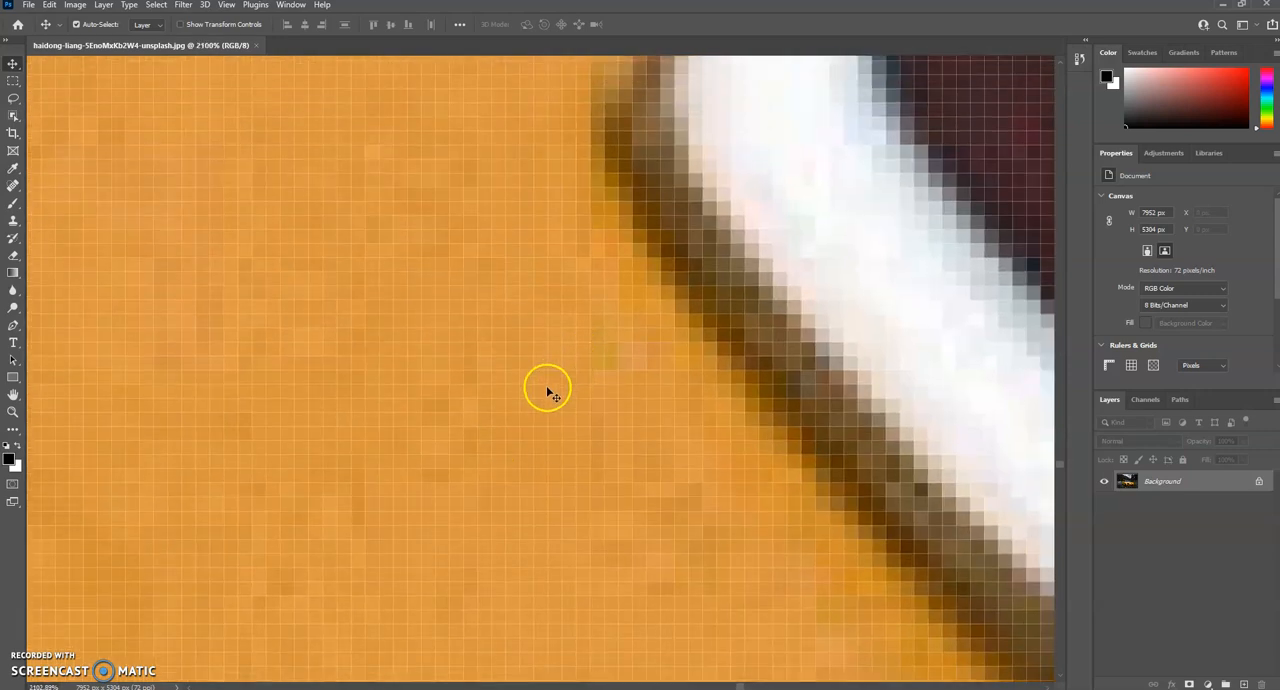
scroll(488, 344, "up", 3)
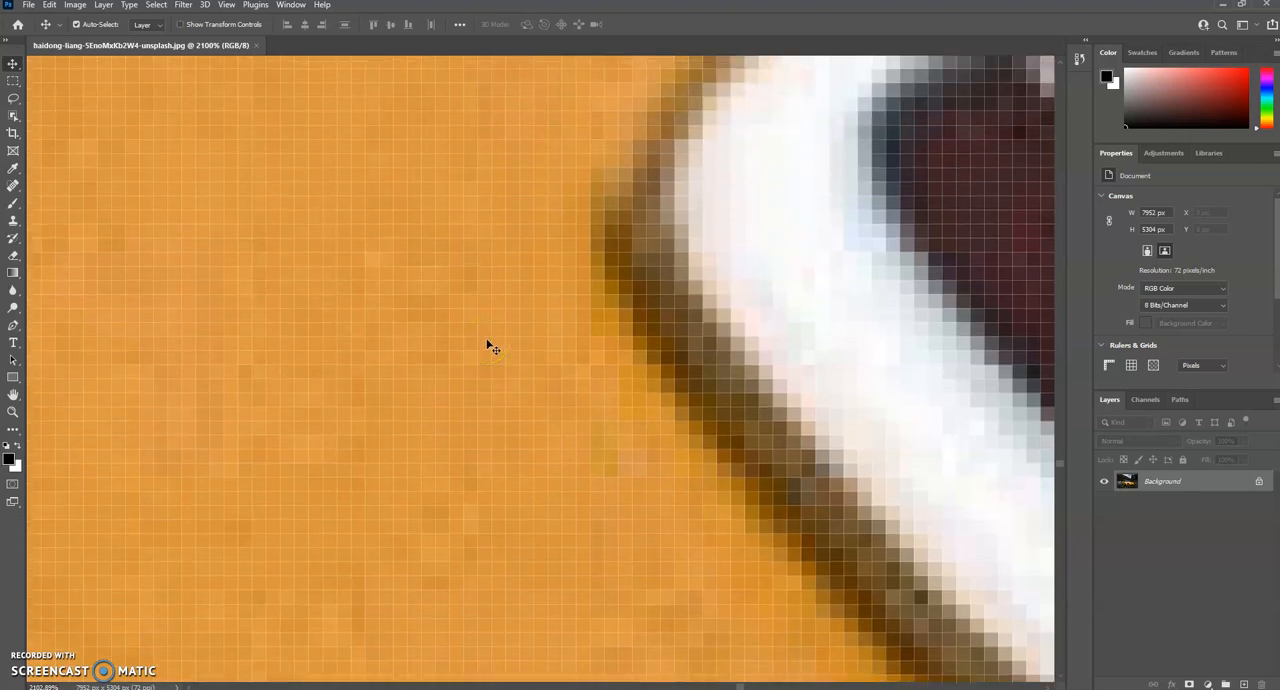
Step: Open the foreground Color Picker beside the emblem's edge and sample orange body pixels, including #d99439
left_click(10, 459)
left_click_drag(640, 127, 953, 340)
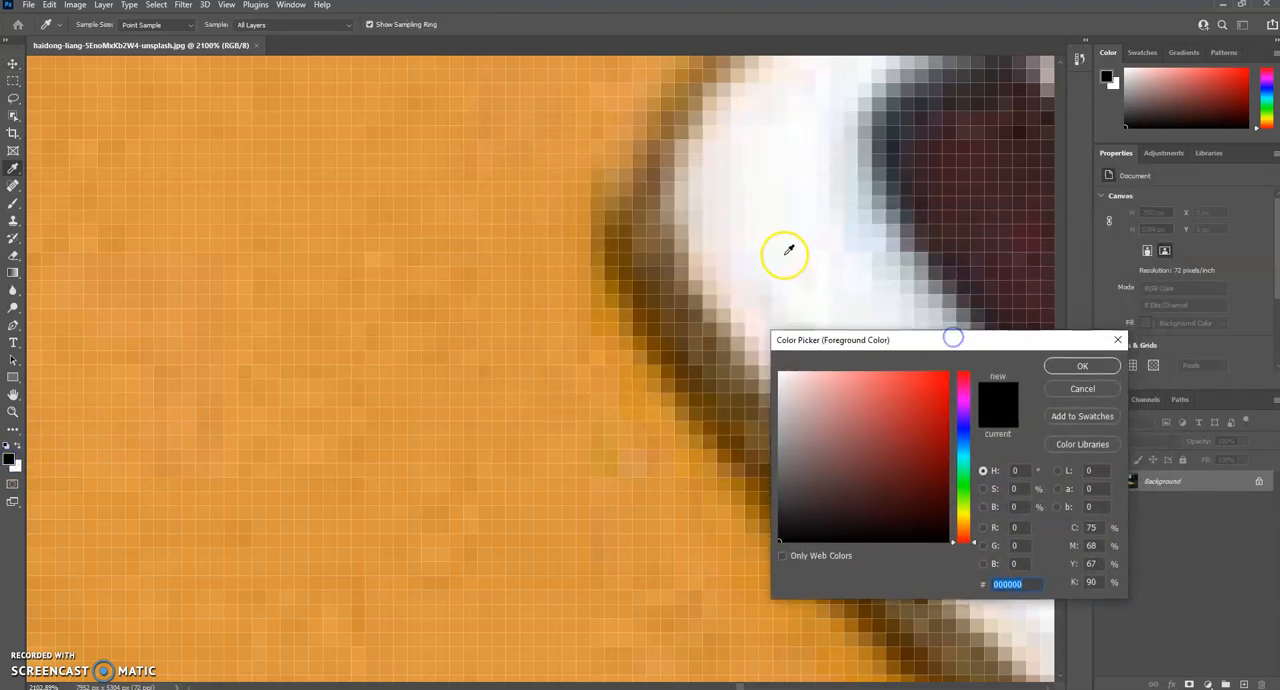
left_click(588, 316)
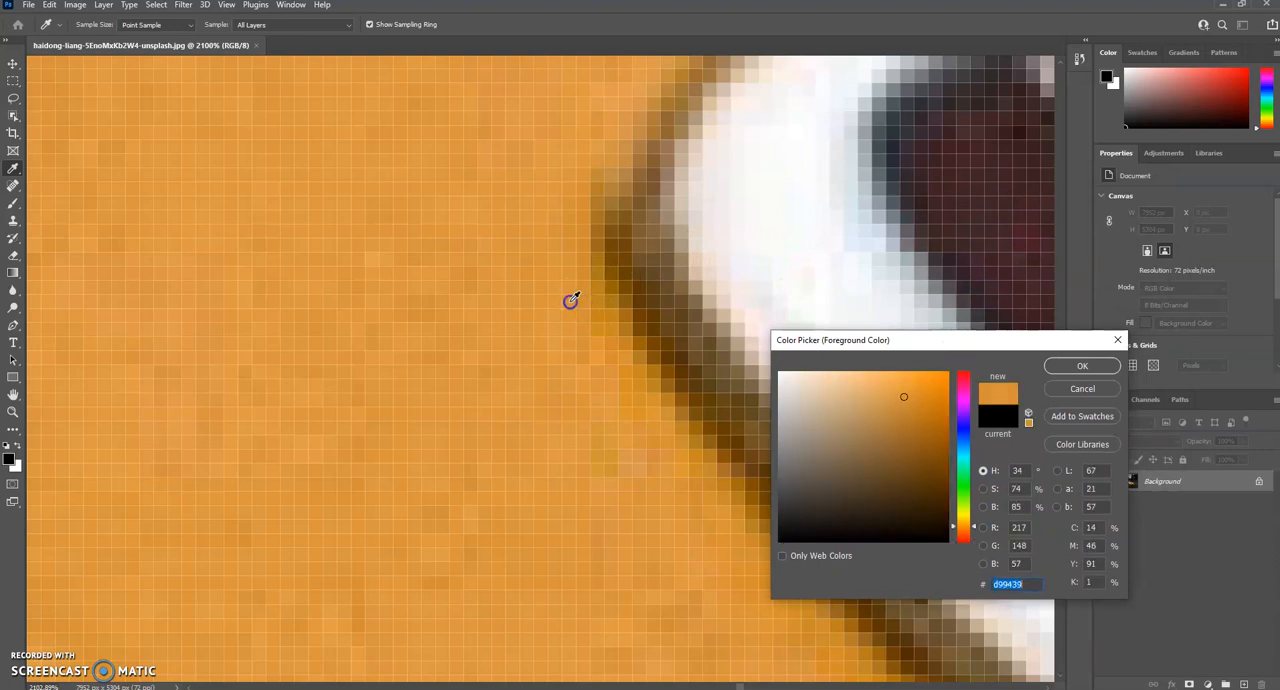
left_click(567, 396)
left_click(587, 377)
Step: Sample the emblem's white pixels (#f9fbf8, #fcfdff), its dark pixel (#2b343b), and orange body pixels (#dd9741, #df9943)
left_click(769, 197)
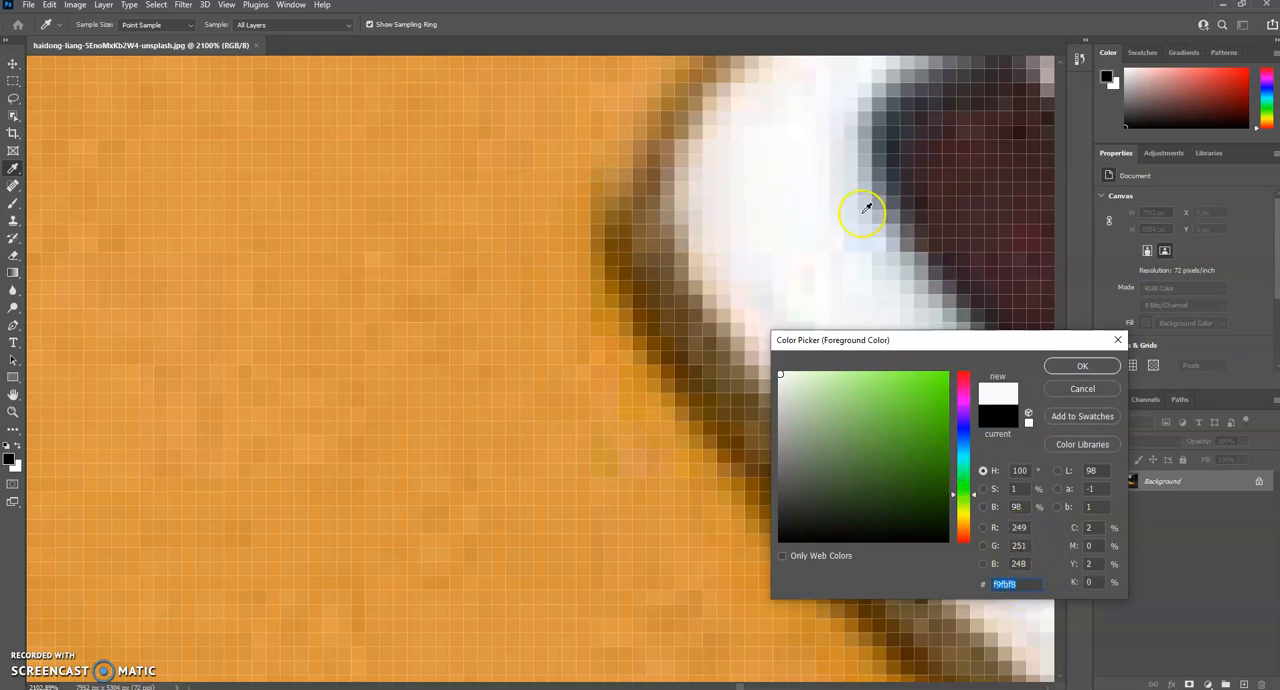
left_click(814, 192)
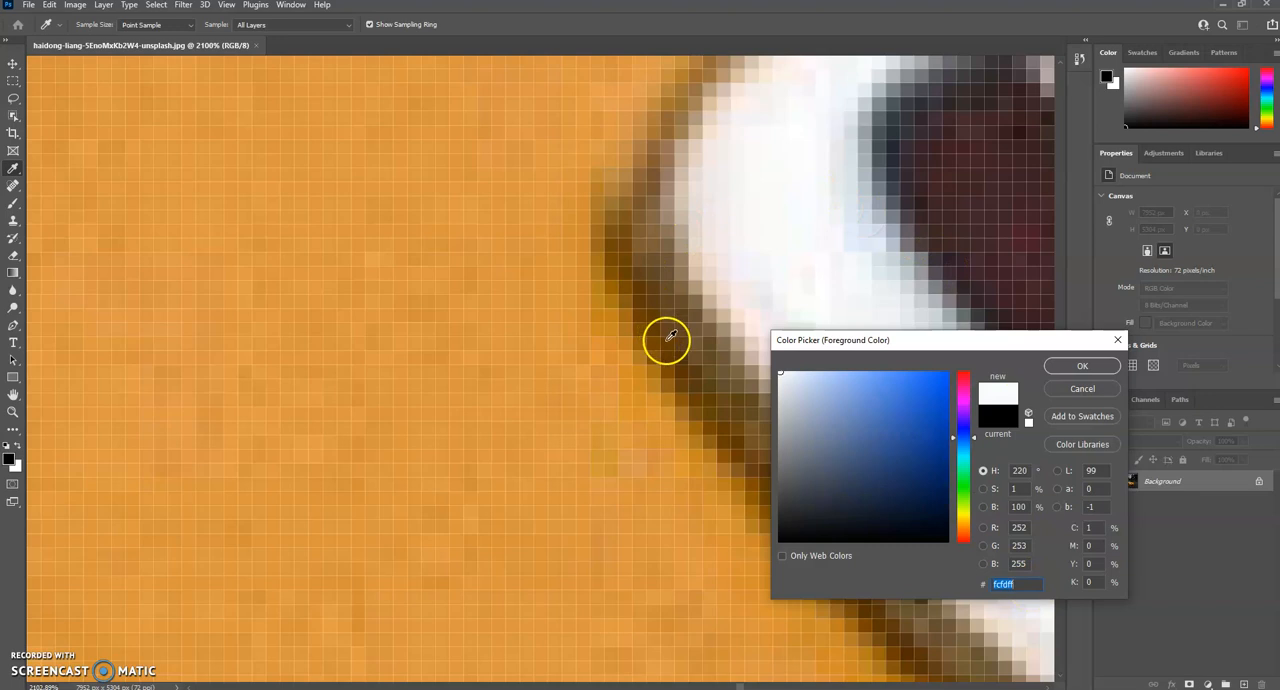
left_click(898, 146)
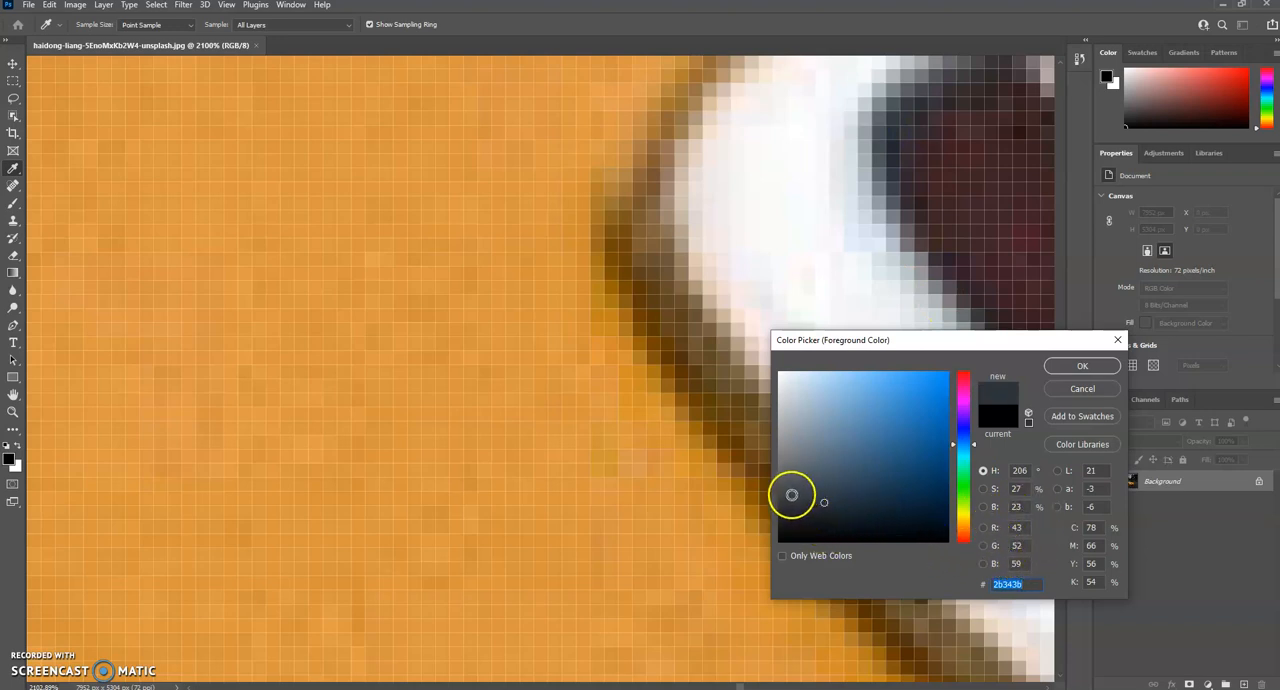
left_click(490, 222)
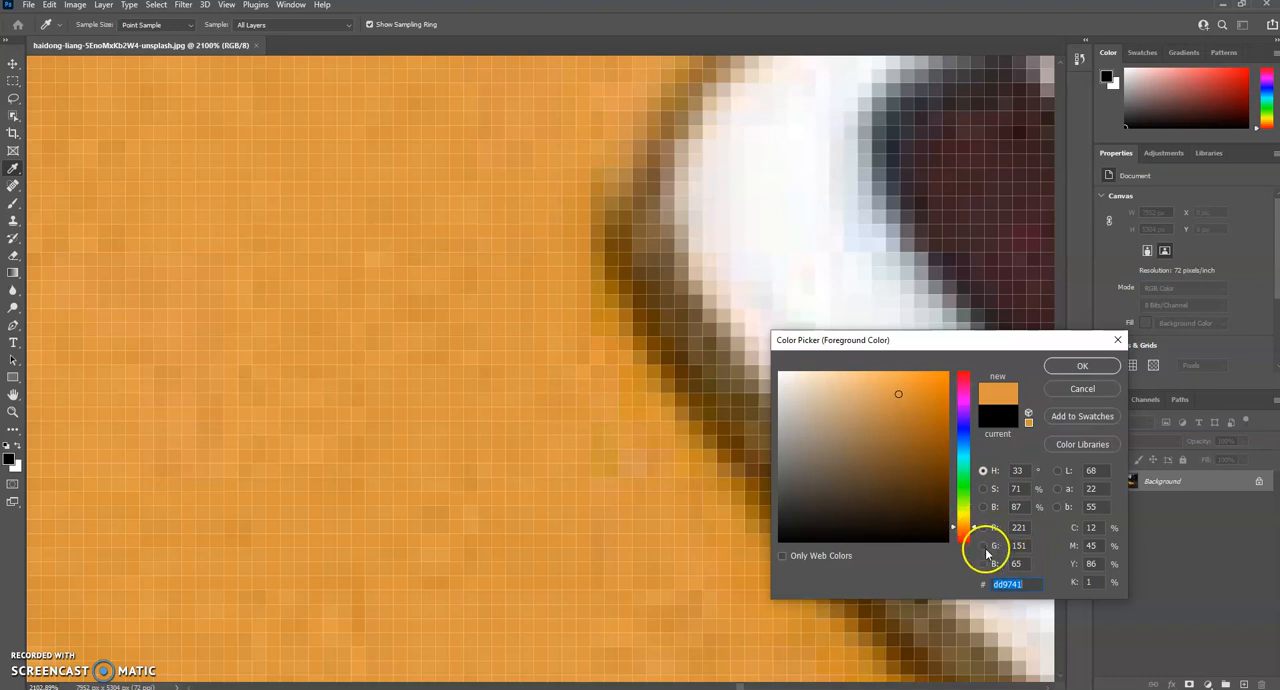
left_click(381, 222)
left_click(187, 223)
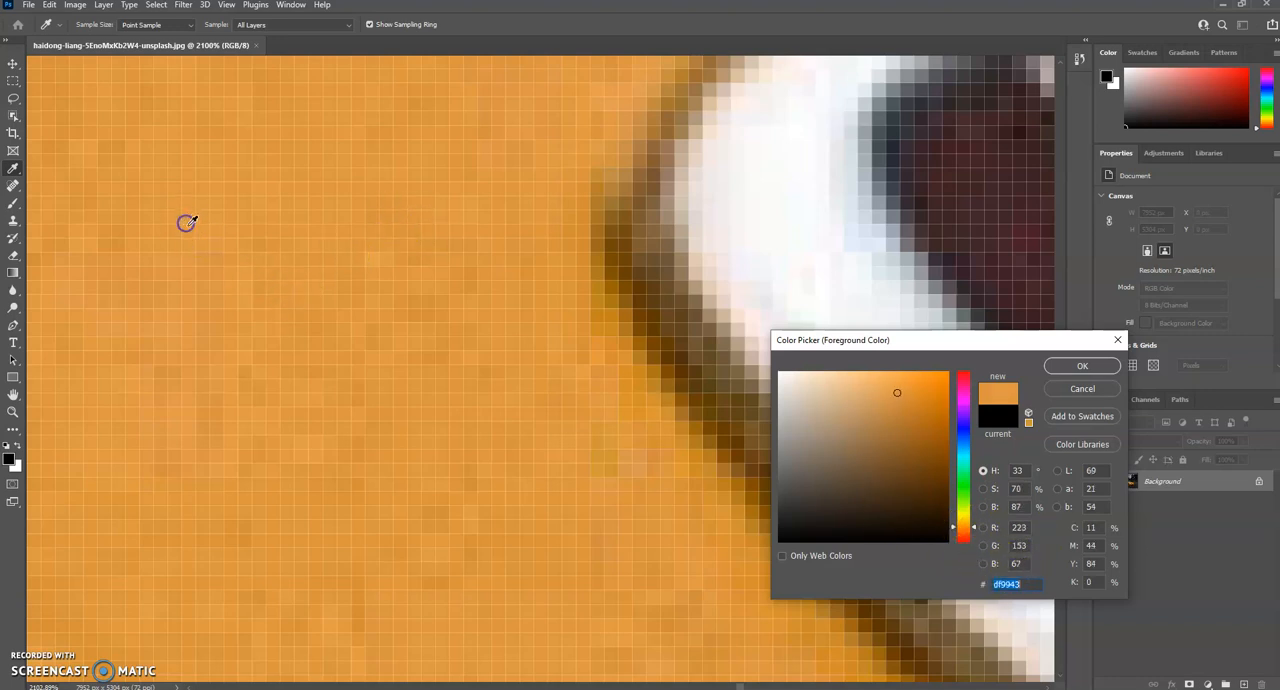
Step: Try yellow #fedd00 as the foreground colour, resample orange body pixel #de9842, and close the Color Picker without applying
mouse_move(914, 391)
left_mouse_down()
mouse_move(900, 381)
mouse_move(943, 379)
left_mouse_up()
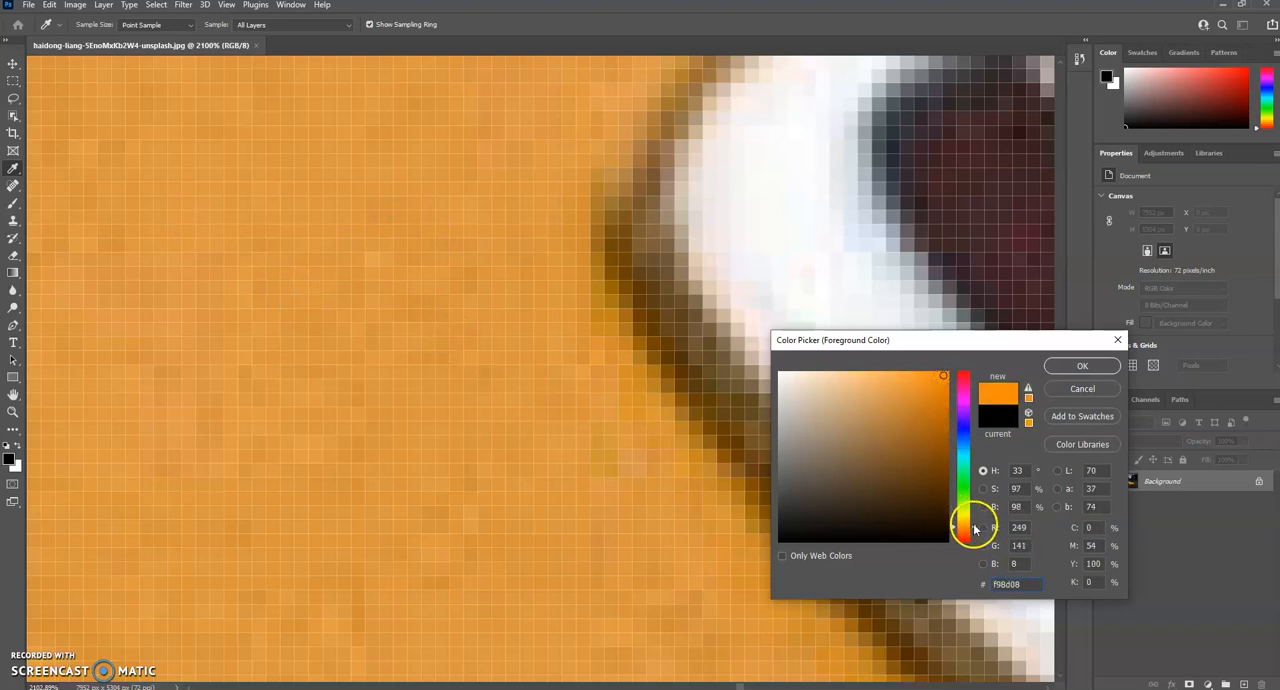
left_click(977, 519)
left_click(945, 374)
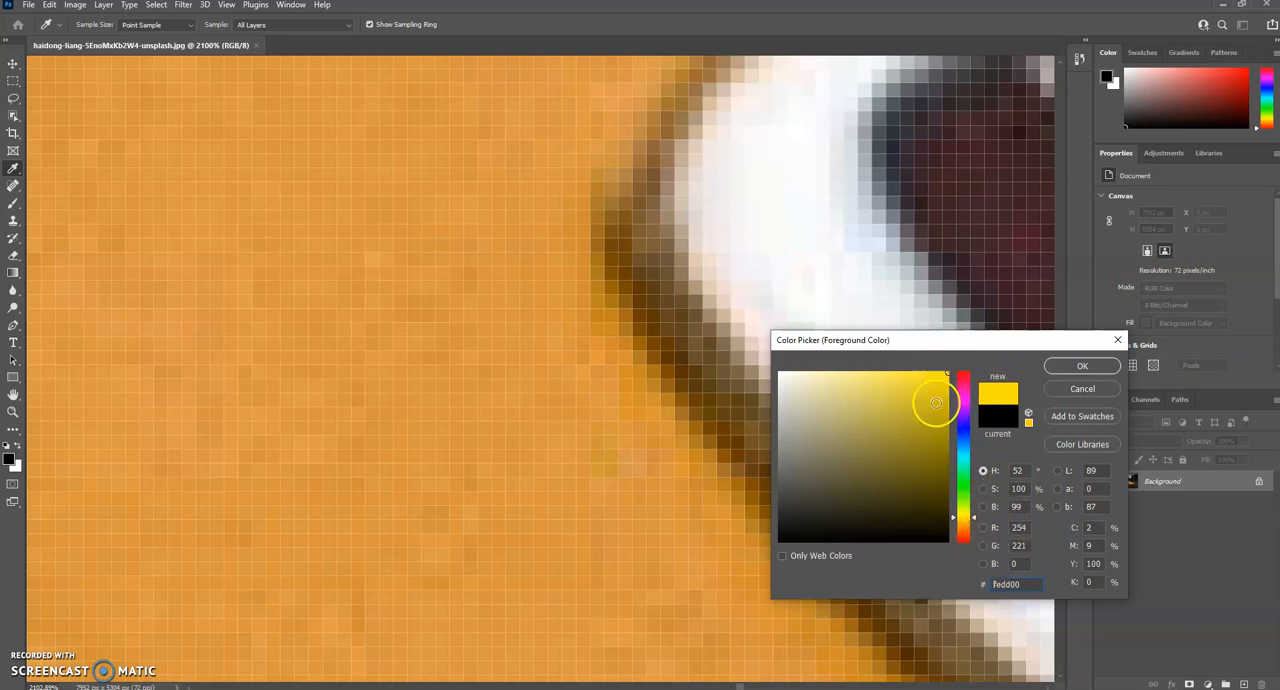
left_click(982, 588)
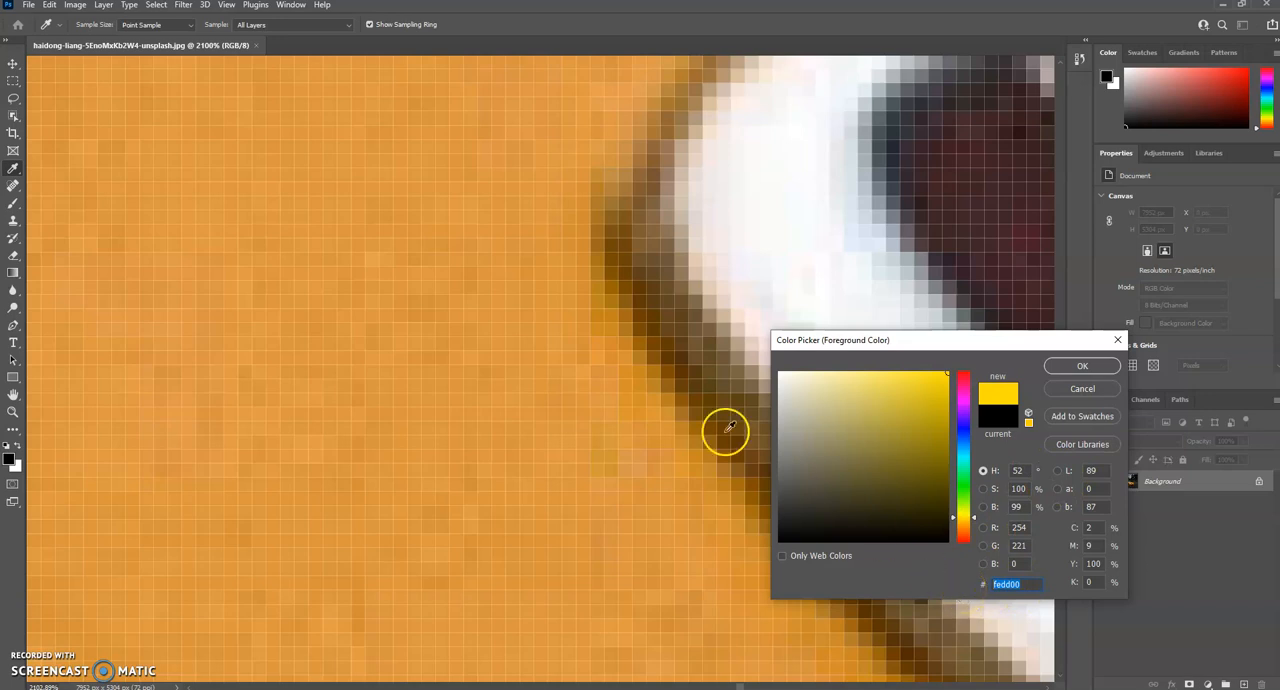
left_click(421, 347)
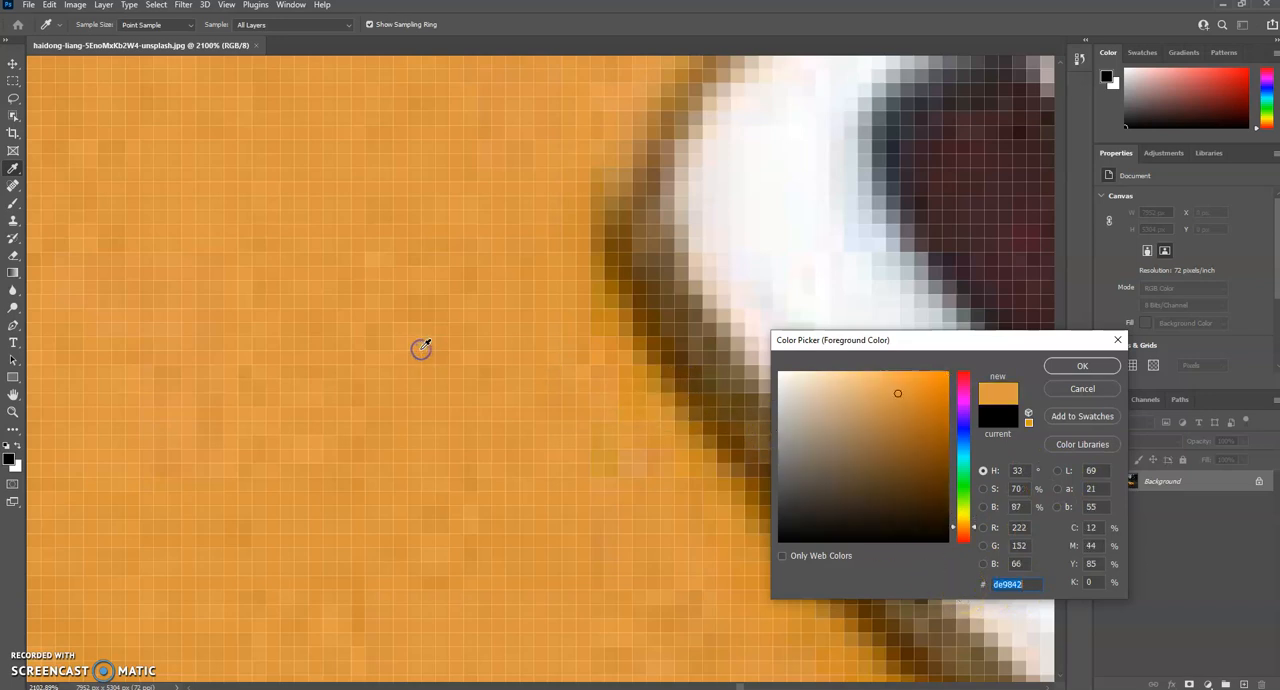
left_click(1118, 340)
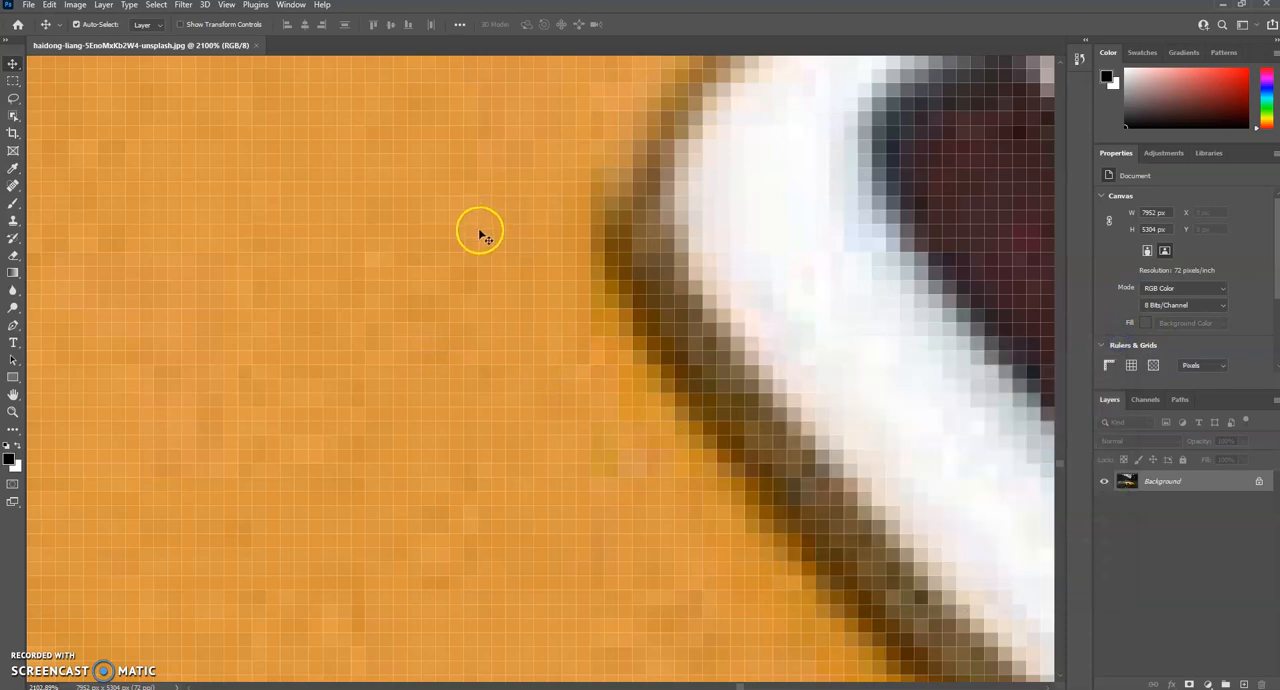
Step: Zoom out from the emblem's pixels and examine the car's hood lettering, grille and front headlight at about 59%
scroll(420, 243, "down", 10)
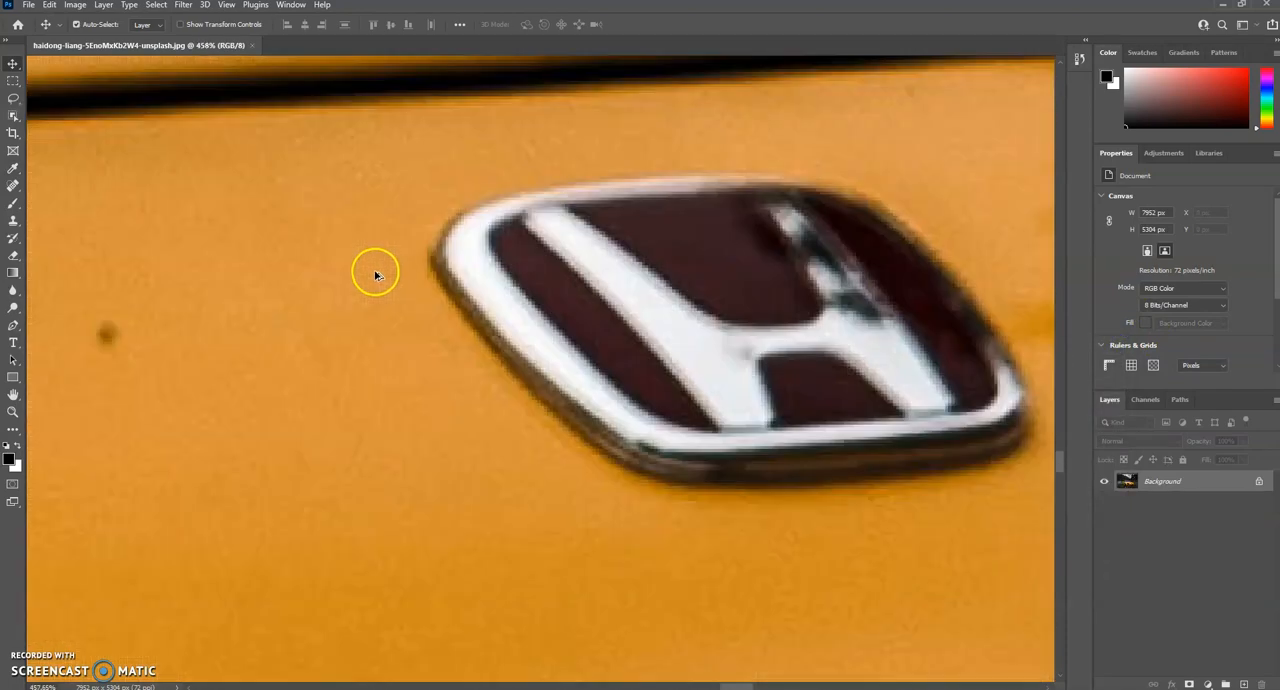
scroll(370, 279, "down", 8)
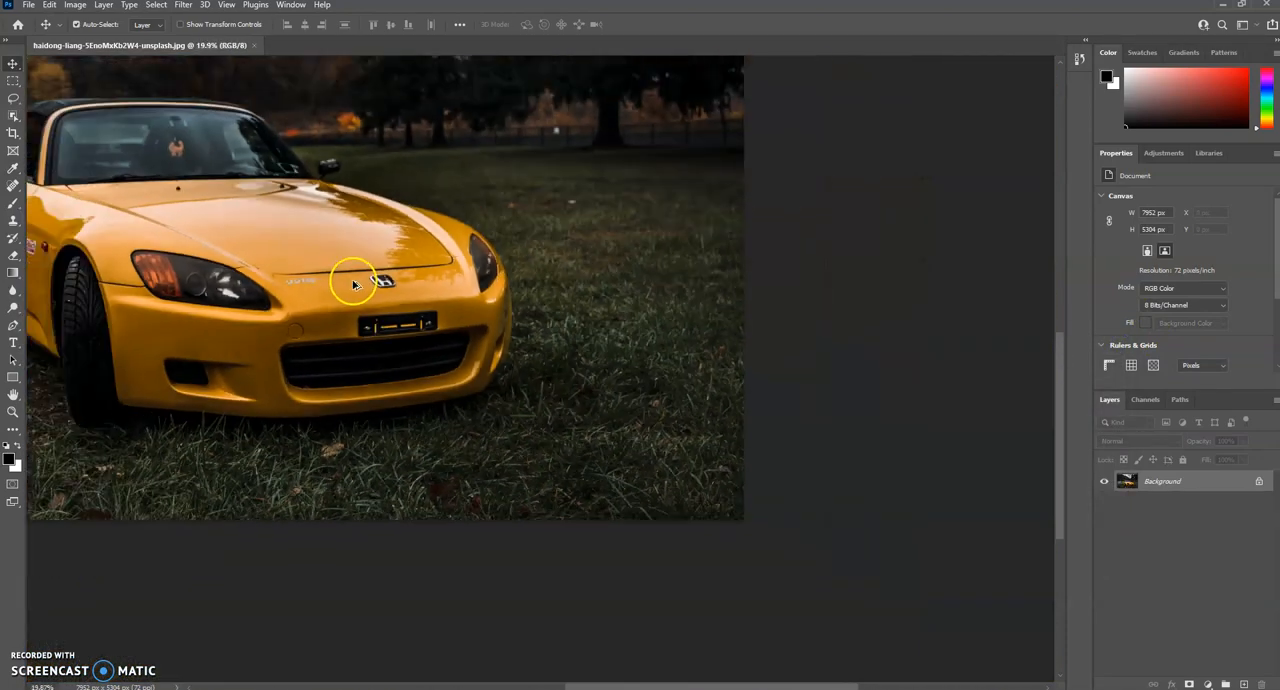
scroll(270, 268, "up", 6)
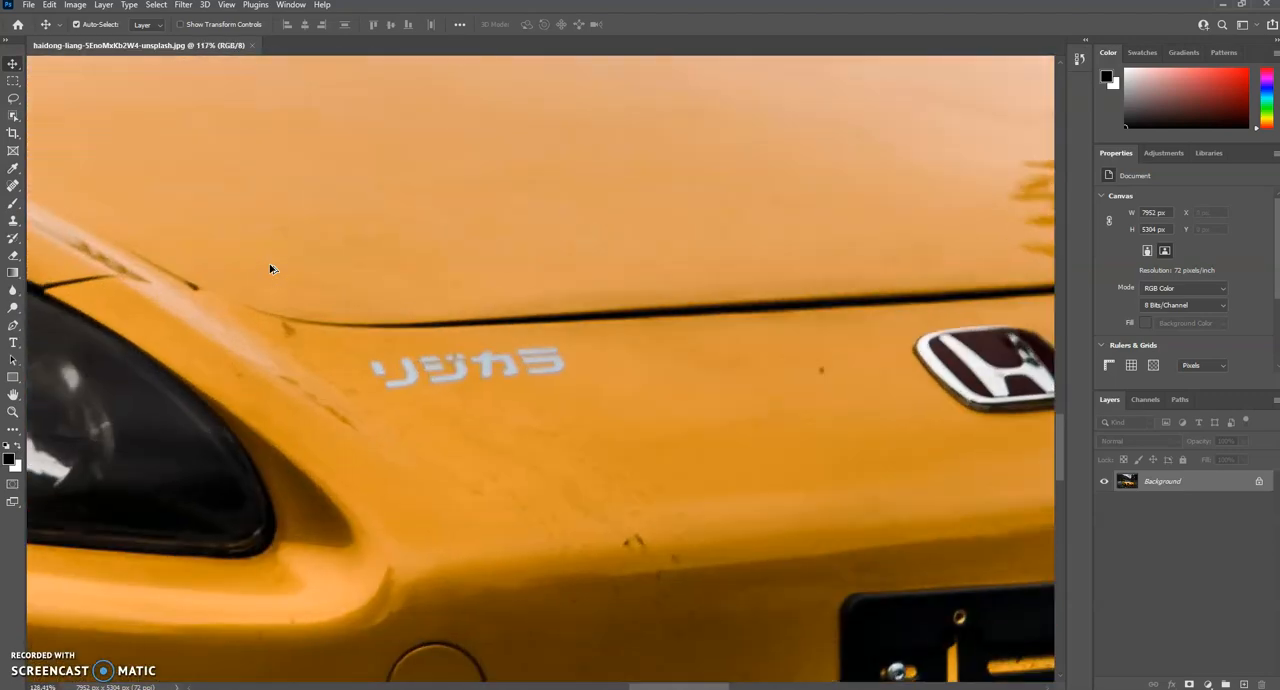
scroll(270, 268, "down", 2)
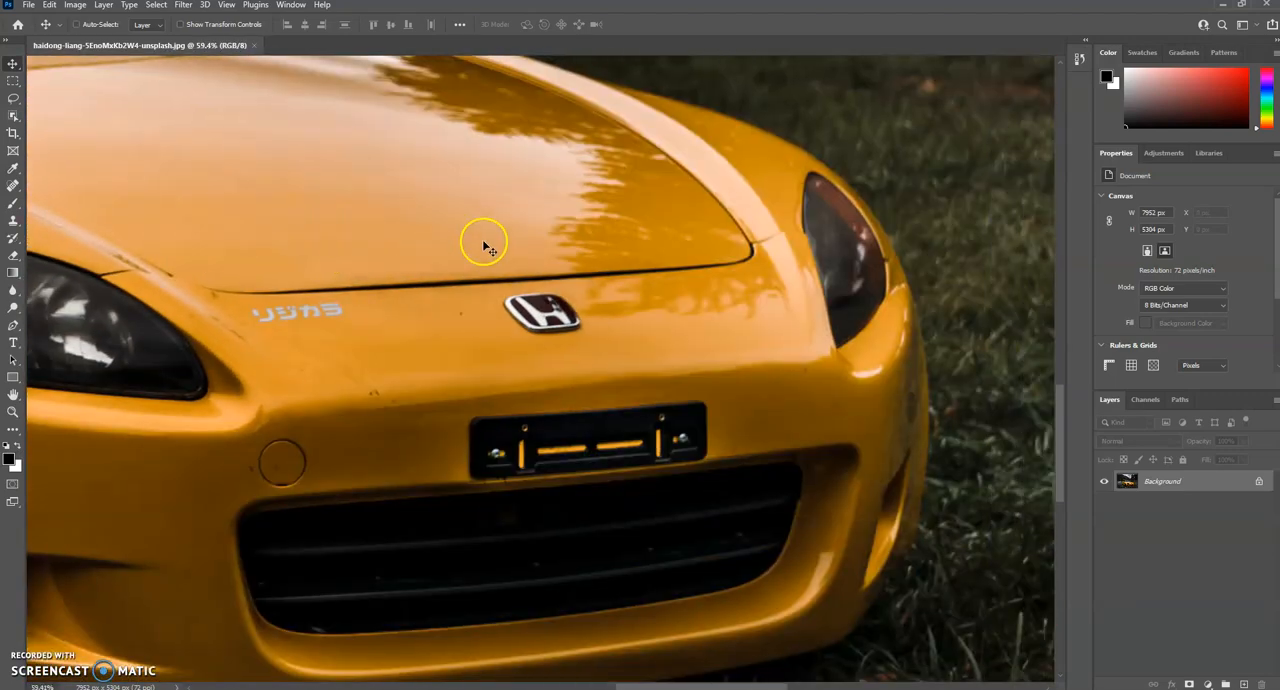
scroll(475, 255, "left", 5)
scroll(478, 268, "left", 1)
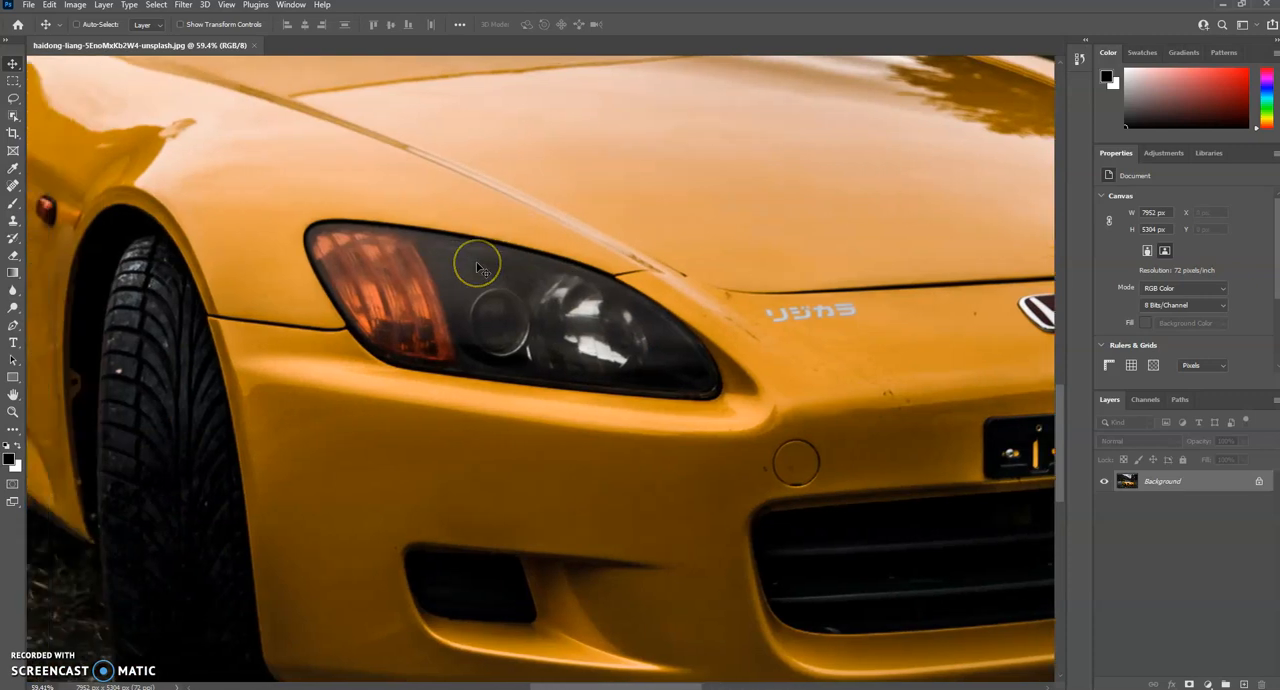
Step: Zoom out to the entire car at about 19% and magnify the hood and grass area to about 41%
scroll(475, 272, "down", 1)
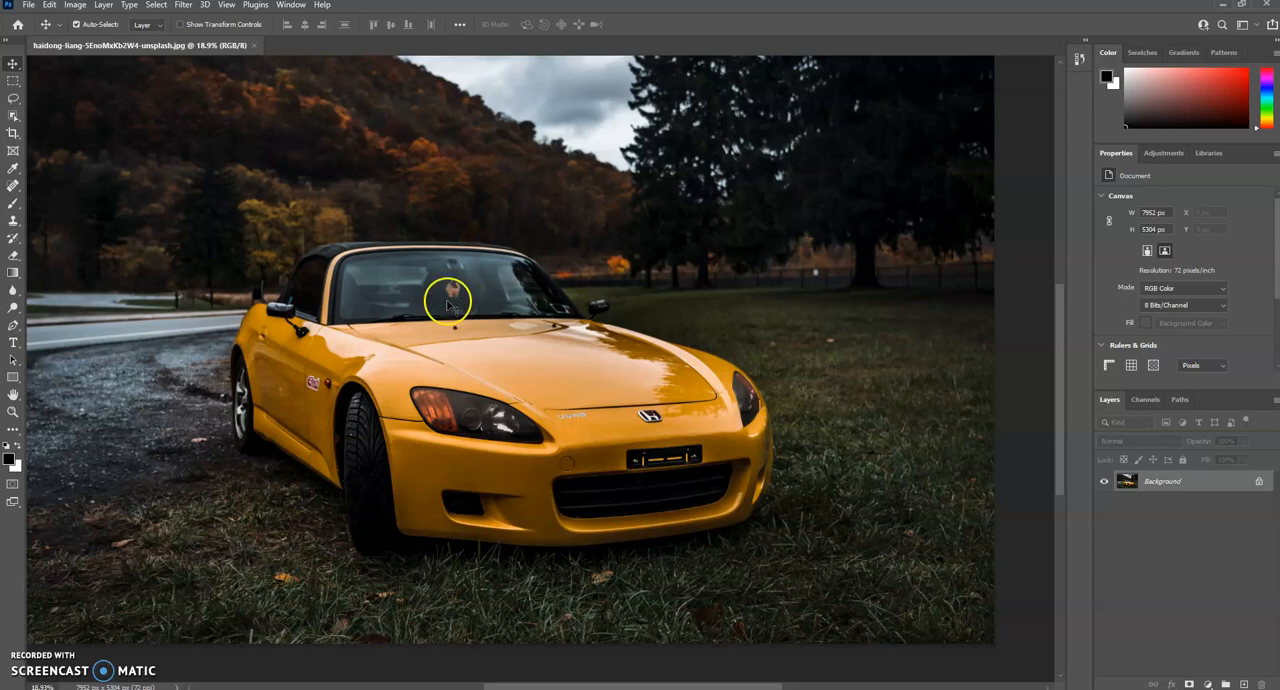
scroll(833, 380, "up", 2)
scroll(845, 382, "down", 2)
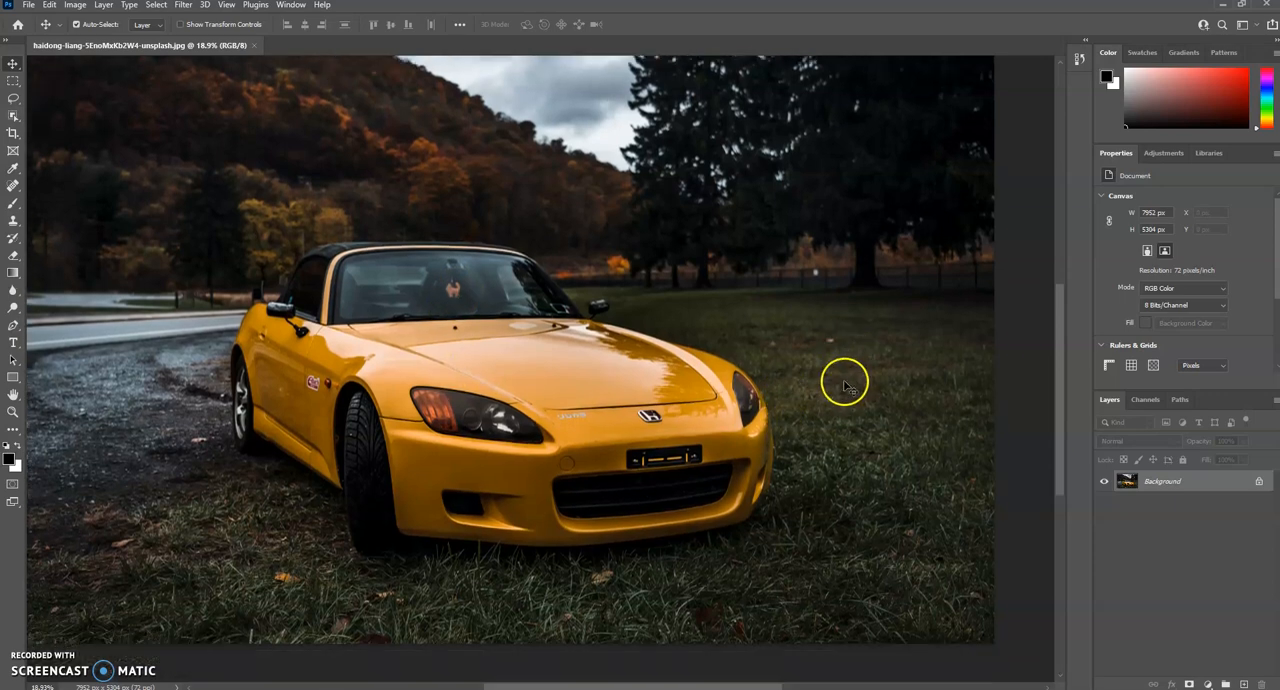
scroll(865, 372, "up", 5)
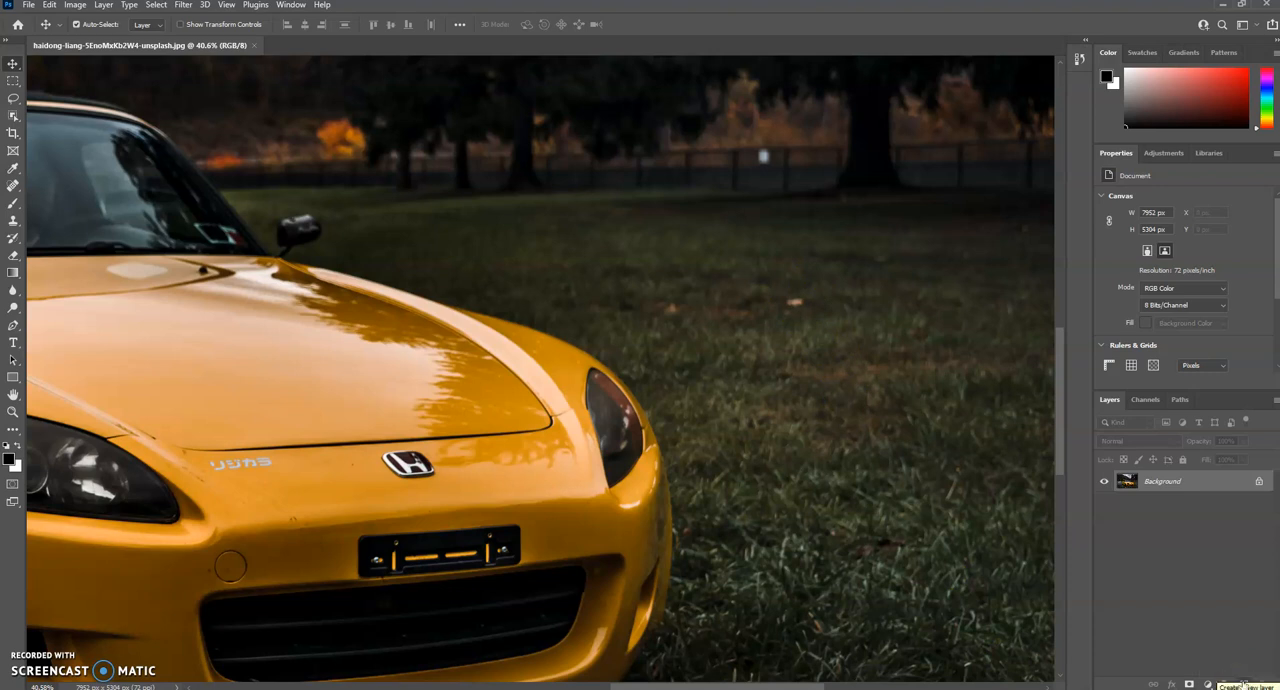
Step: Add a new empty layer above the Background, and hide and reshow the Background to examine the new layer's transparency
left_click(1243, 684)
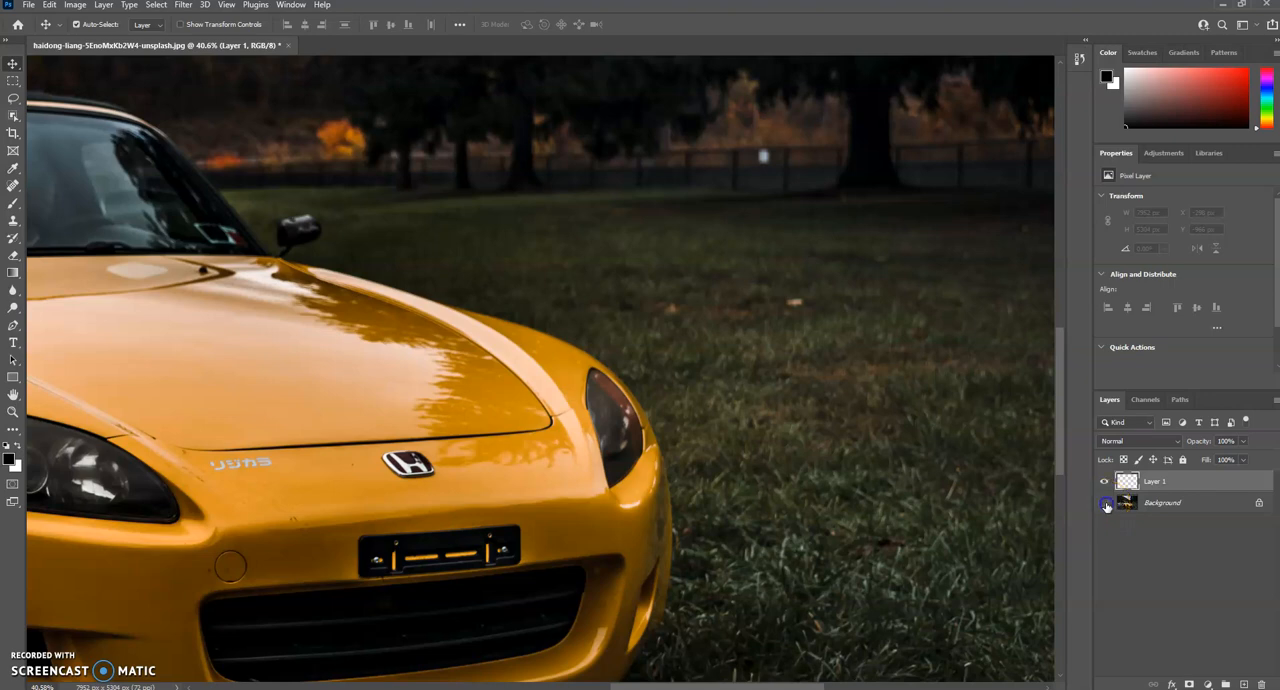
left_click(1105, 503)
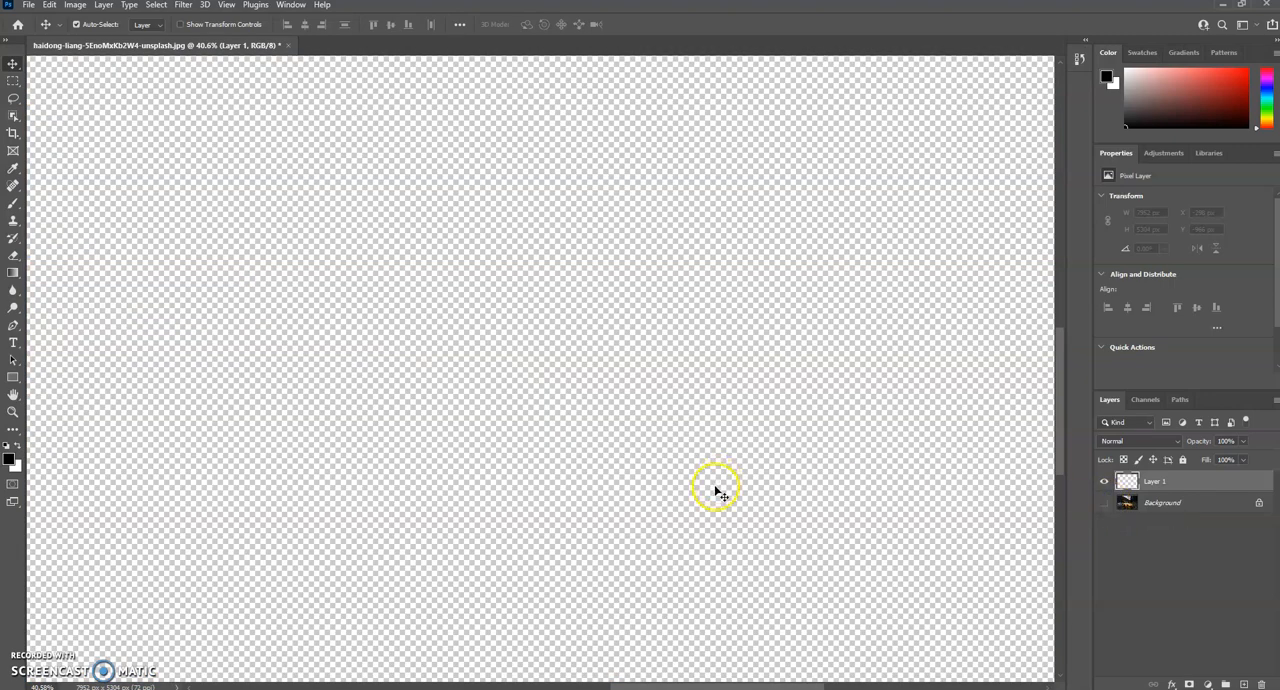
scroll(706, 512, "down", 3)
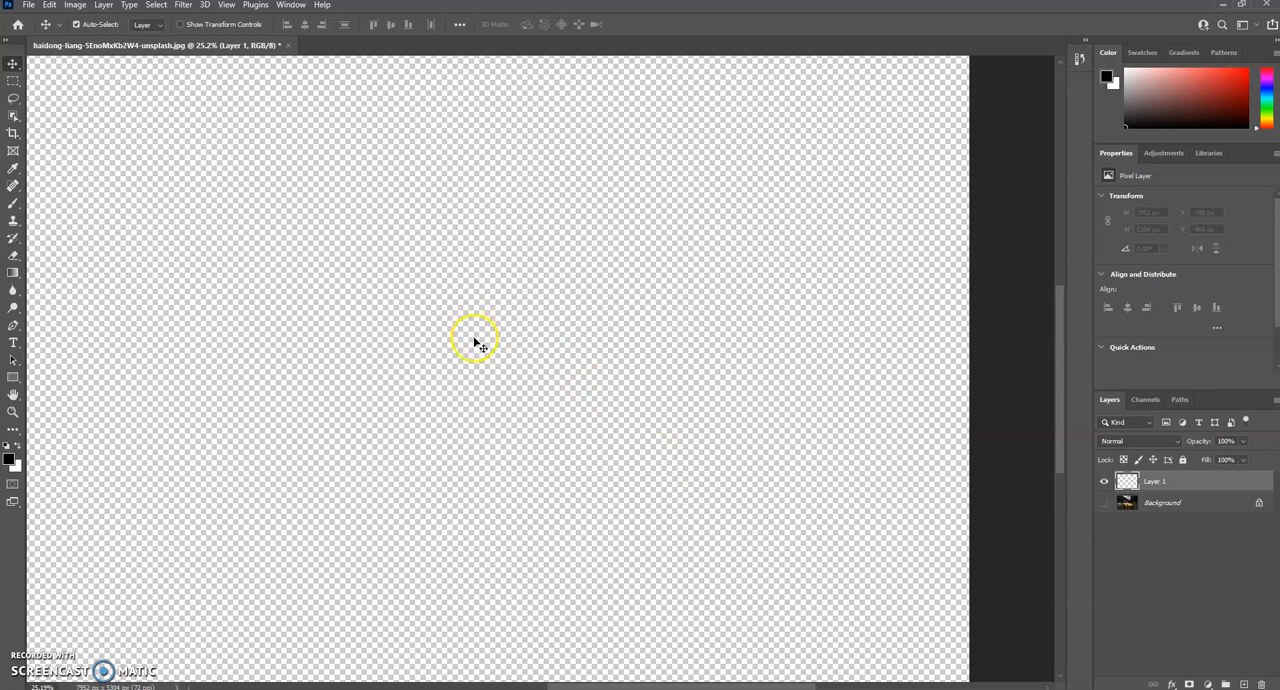
left_click(1105, 501)
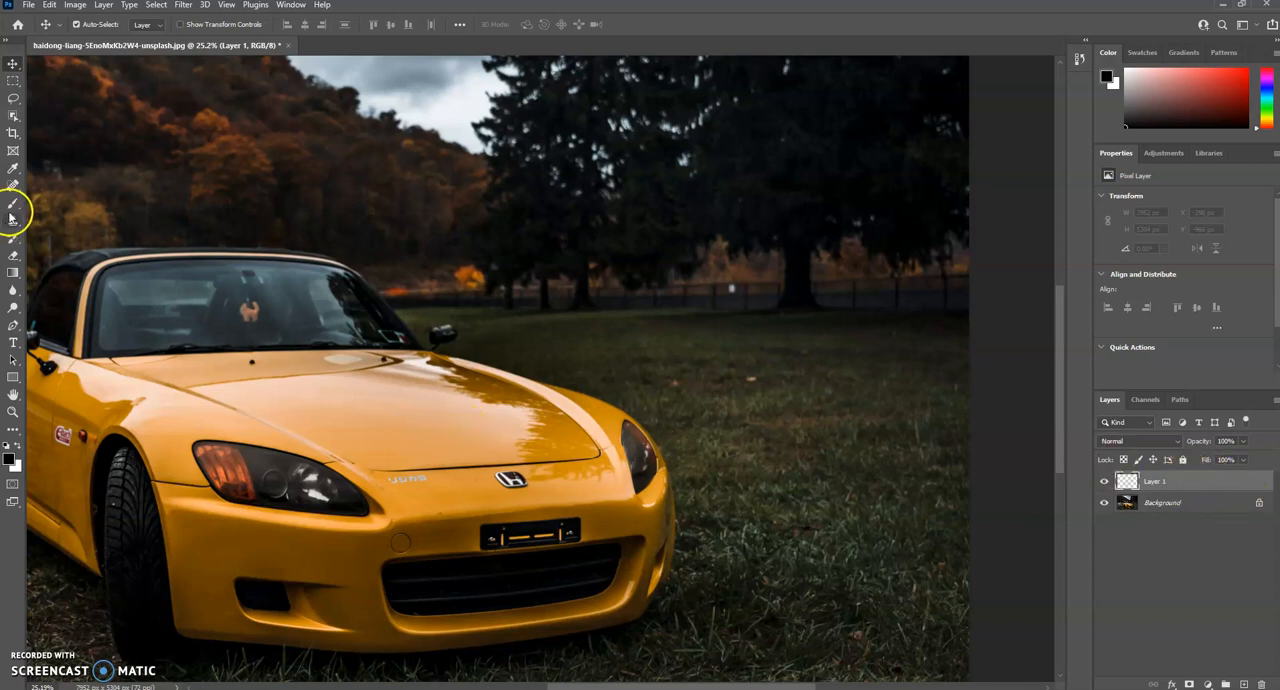
Step: Paint black freehand squiggles with the Brush tool over the grass and the car's hood on Layer 1
left_click(12, 204)
mouse_move(676, 312)
left_mouse_down()
mouse_move(688, 359)
mouse_move(771, 346)
mouse_move(773, 452)
left_mouse_up()
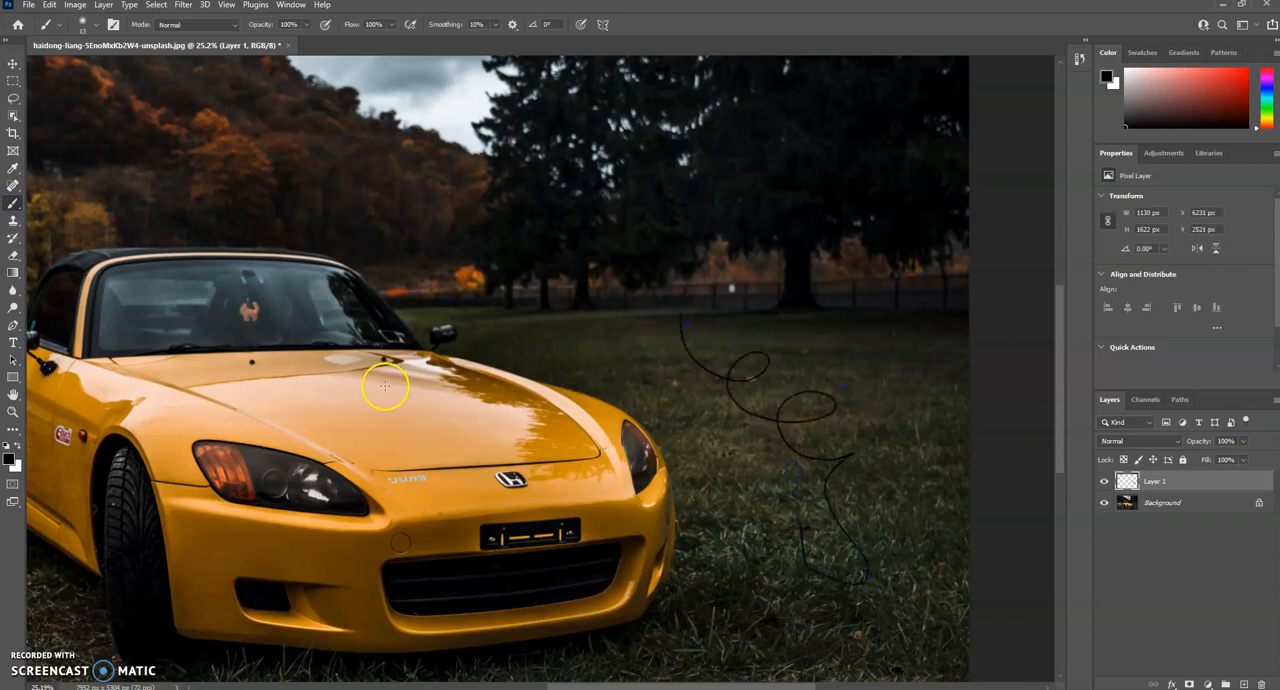
mouse_move(350, 388)
left_mouse_down()
mouse_move(408, 423)
mouse_move(505, 445)
left_mouse_up()
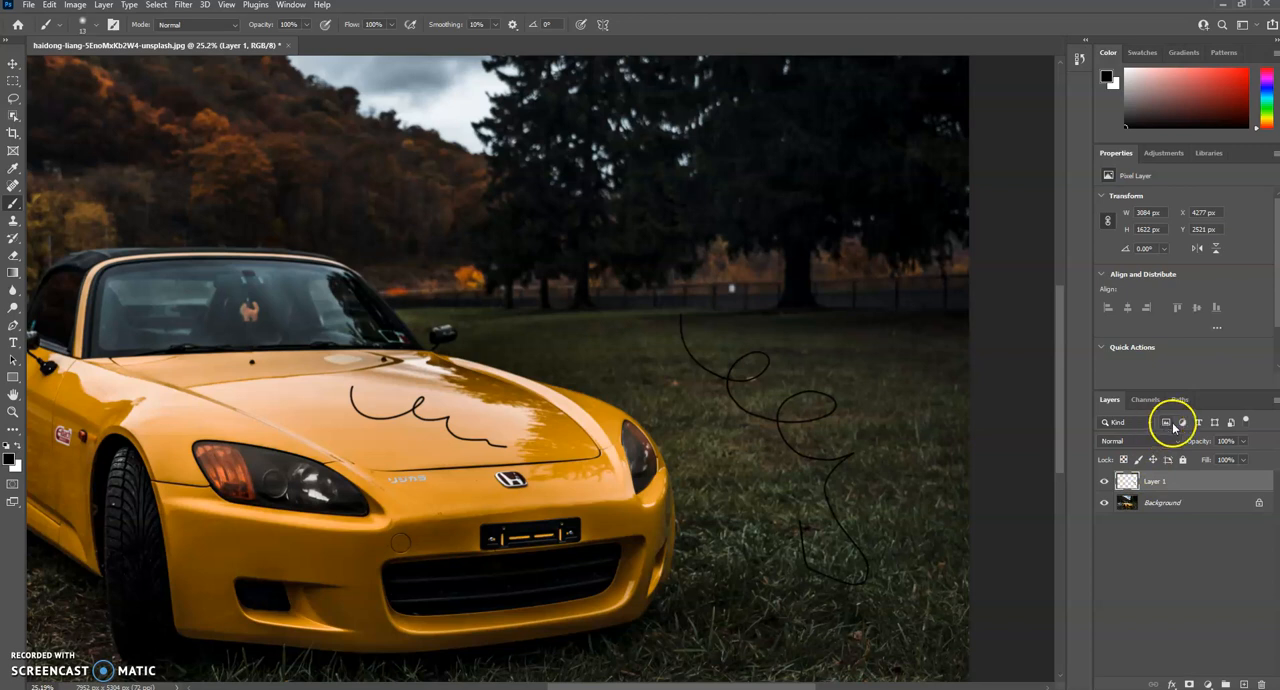
Step: Set the layer previews to Large Thumbnails
left_click(1275, 402)
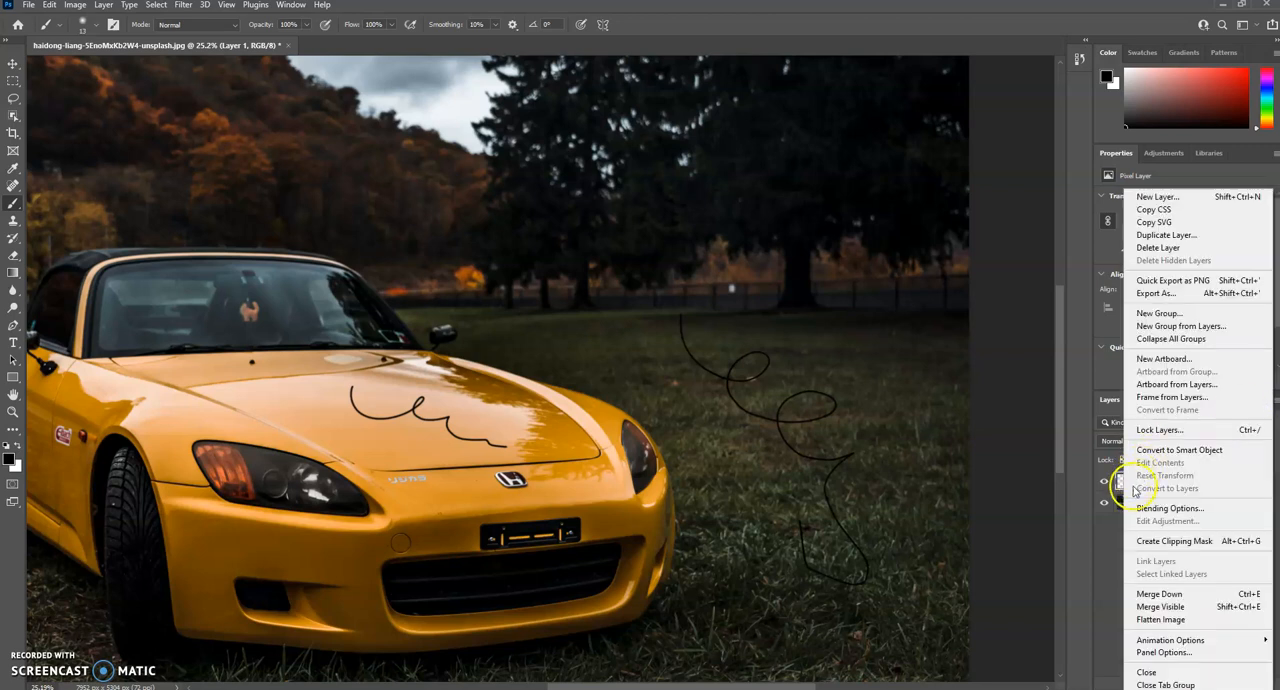
left_click(1111, 542)
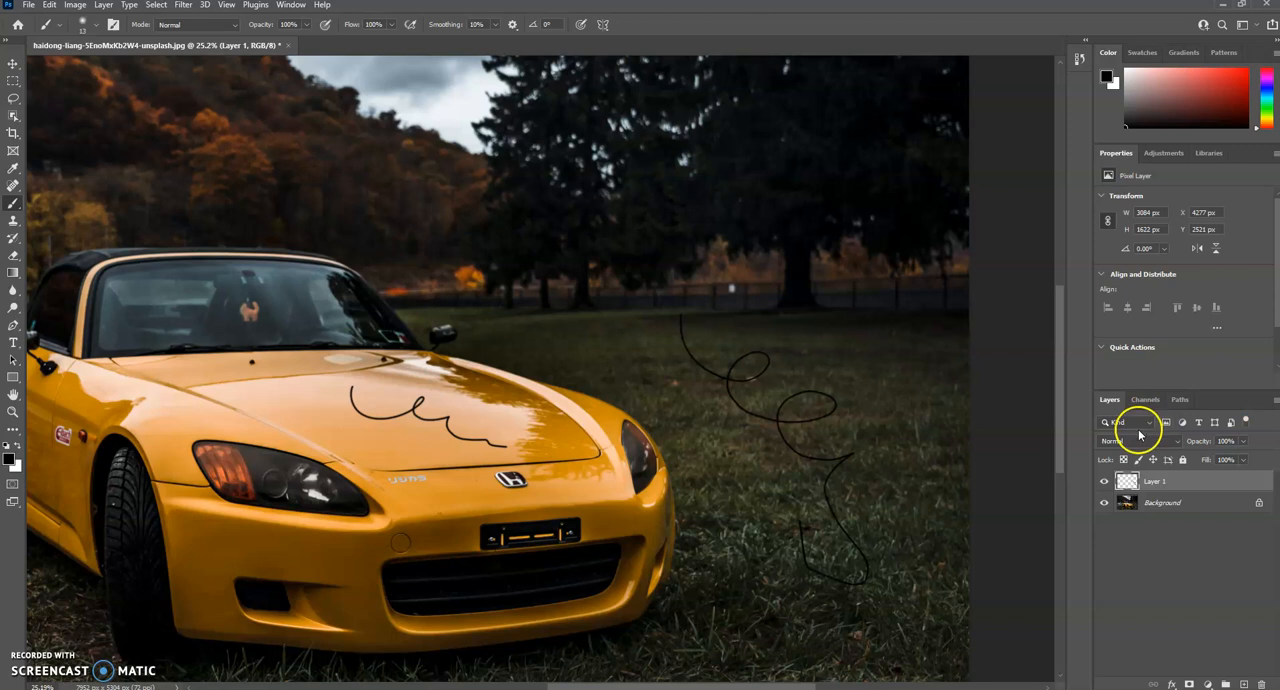
right_click(1184, 481)
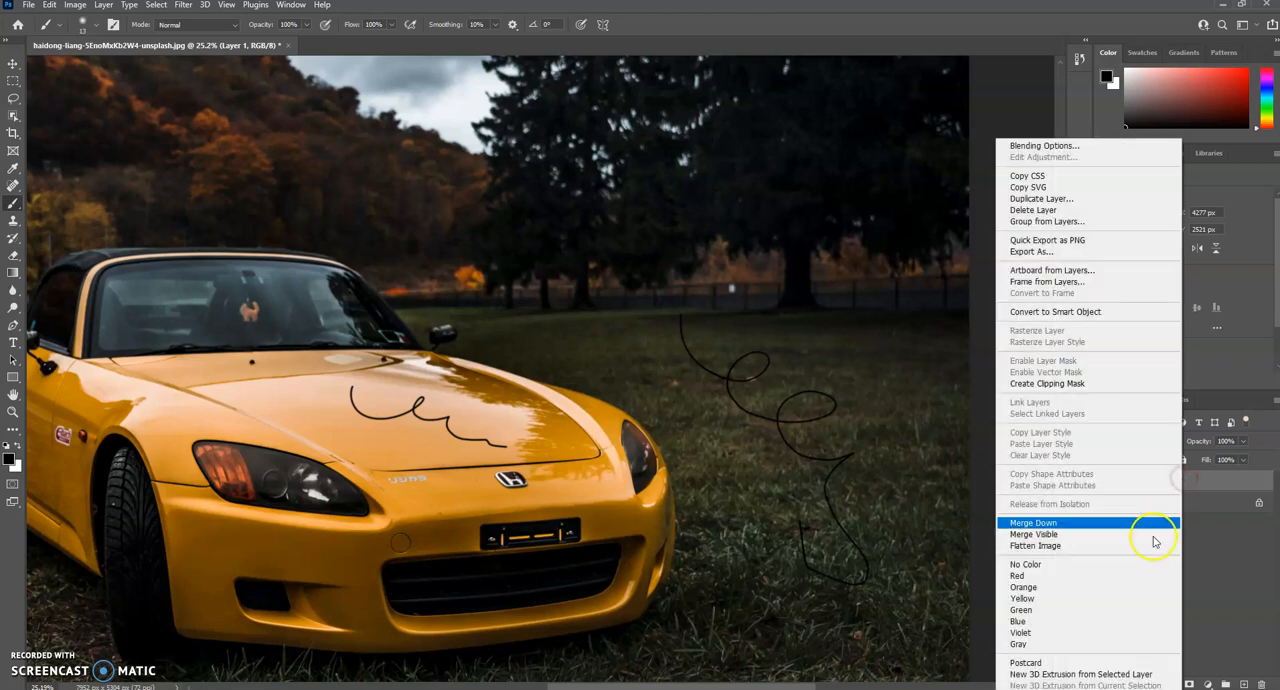
left_click(1223, 573)
right_click(1114, 541)
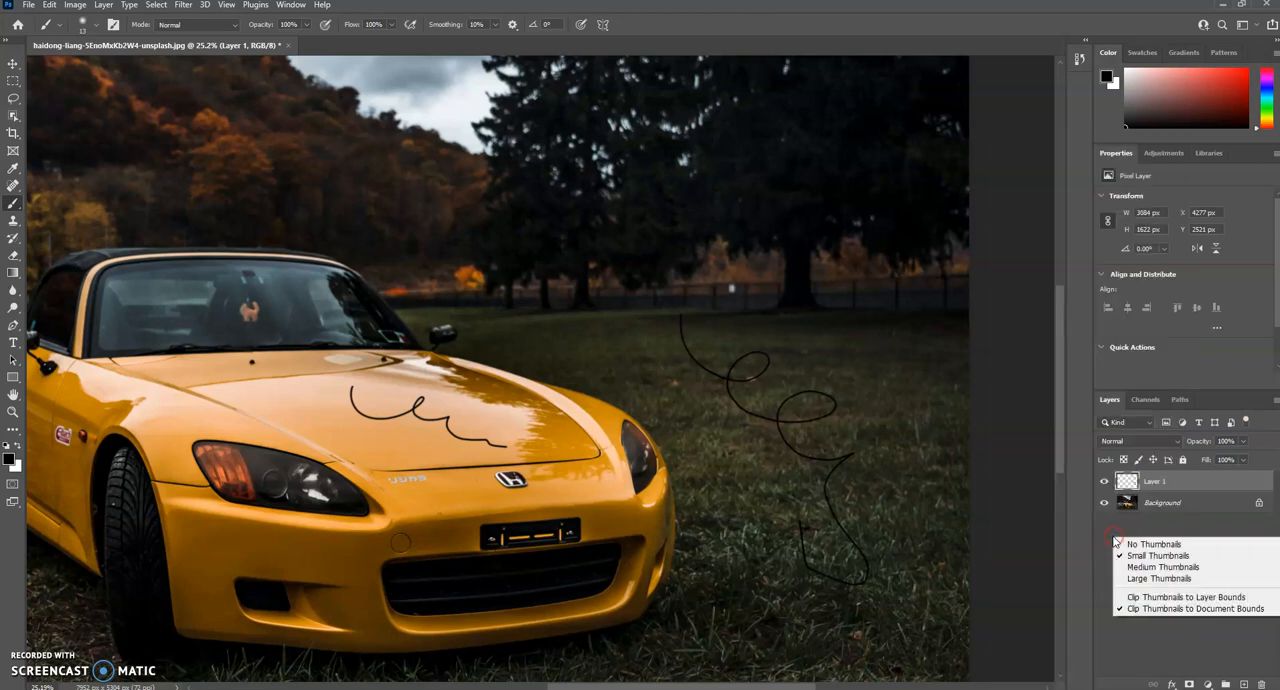
left_click(1147, 578)
Step: Compare the image with Layer 1 hidden and shown, and select the Background layer
left_click(1161, 495)
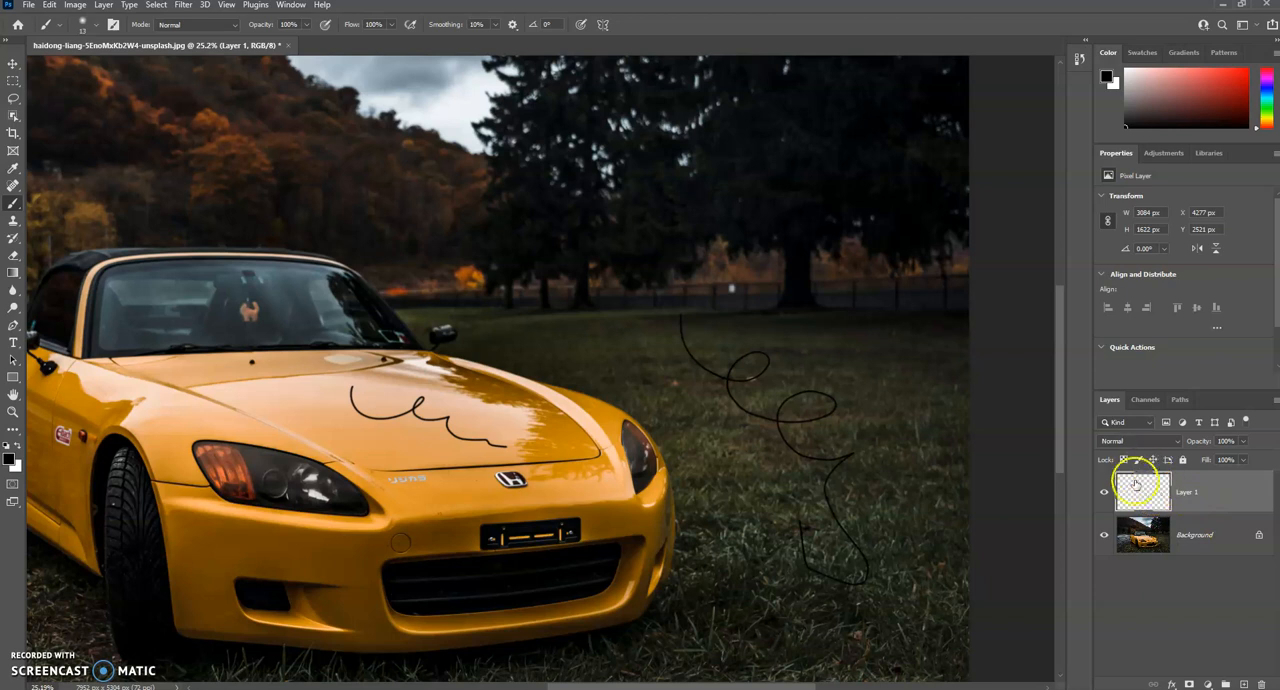
left_click(1104, 492)
left_click(1104, 492)
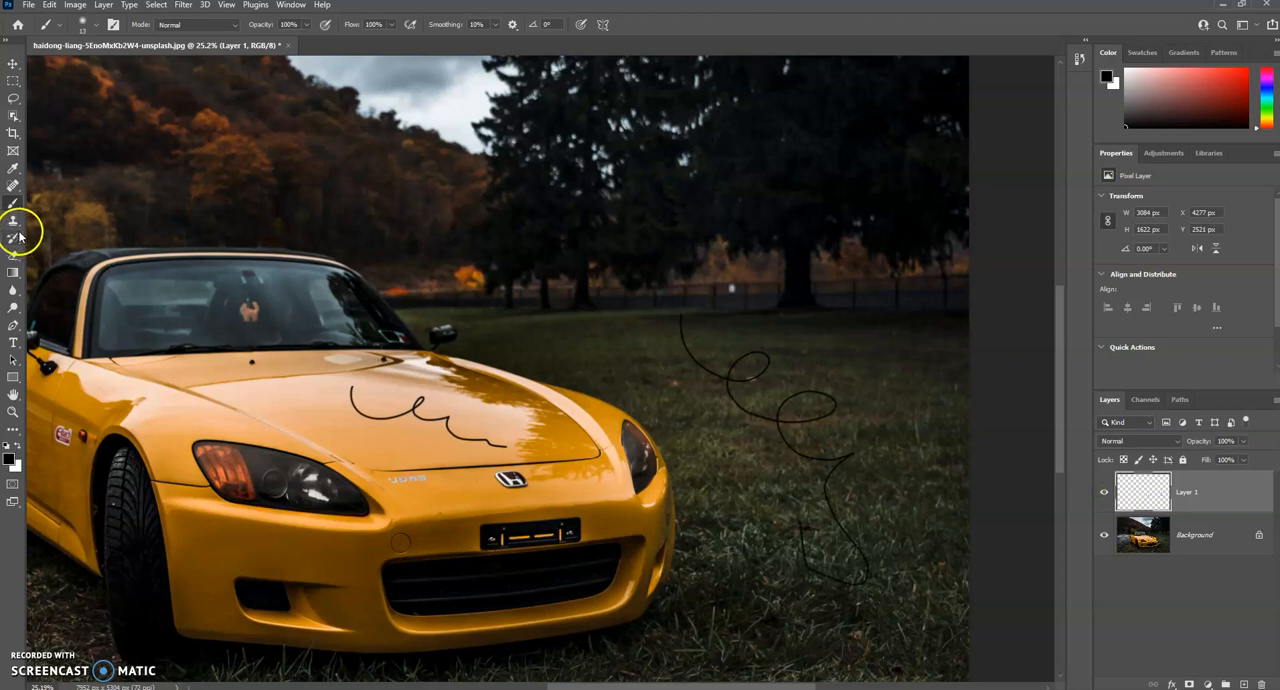
left_click(1166, 537)
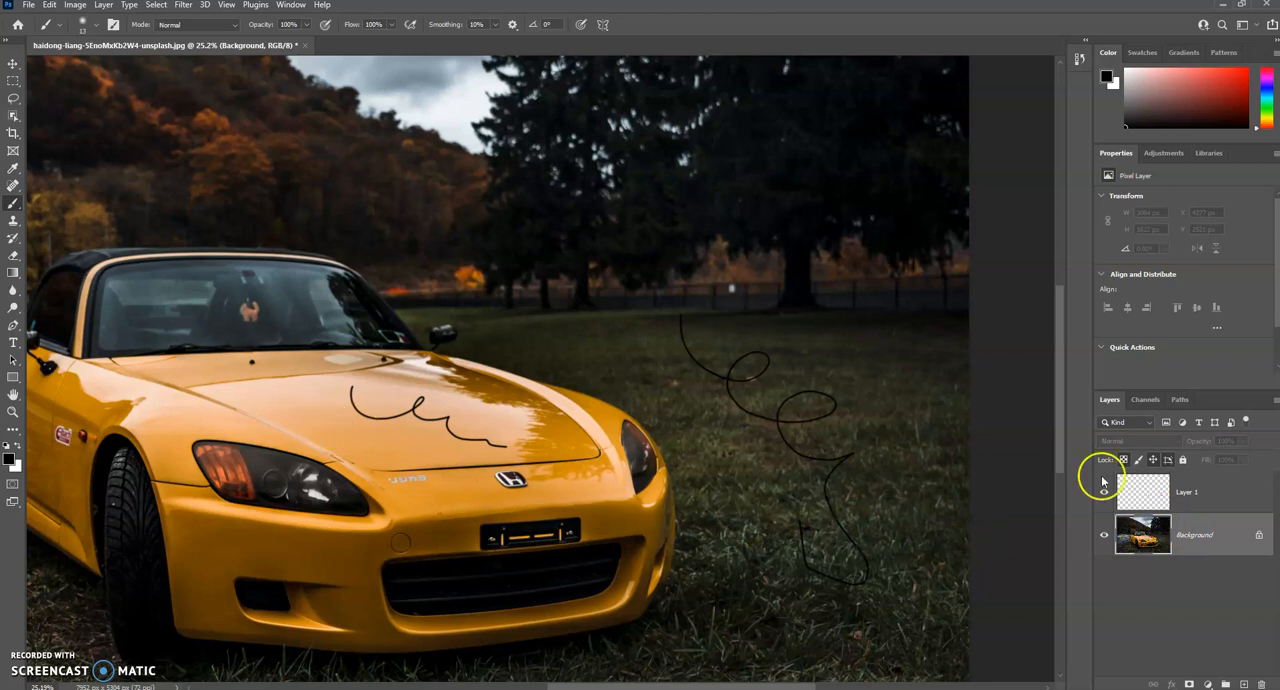
Step: Erase both black squiggles from Layer 1 using the Eraser at size 200
left_click(1211, 494)
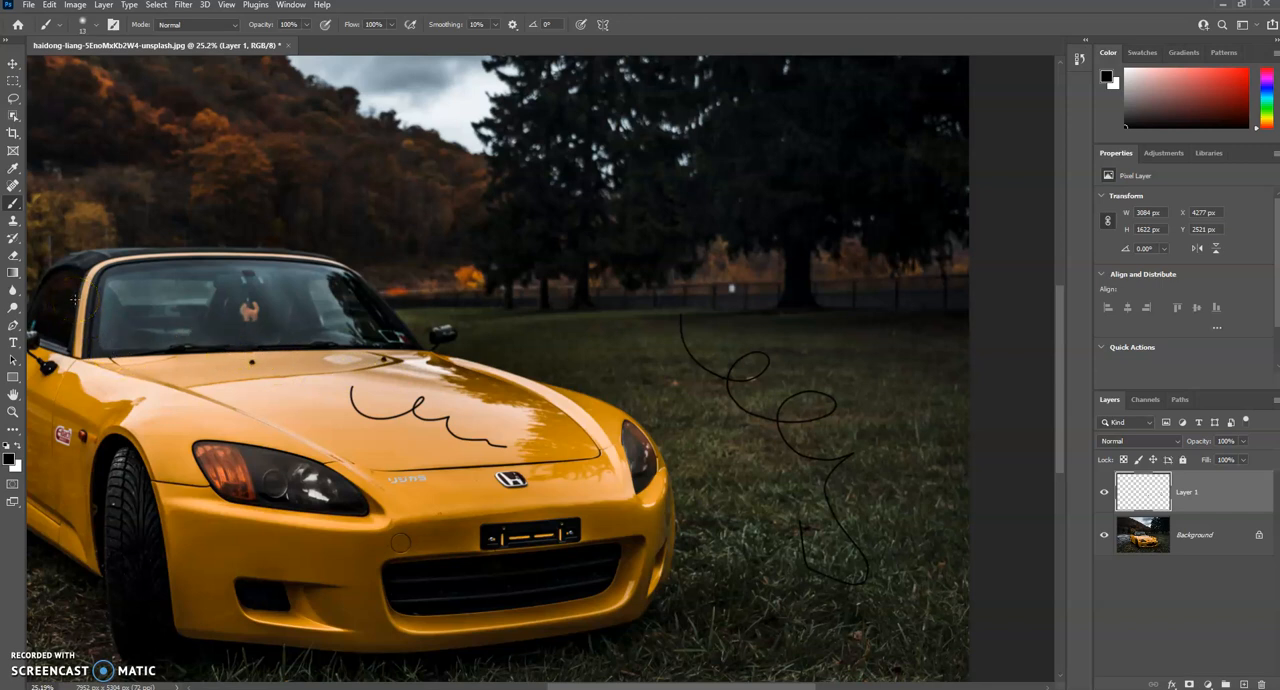
left_click(13, 255)
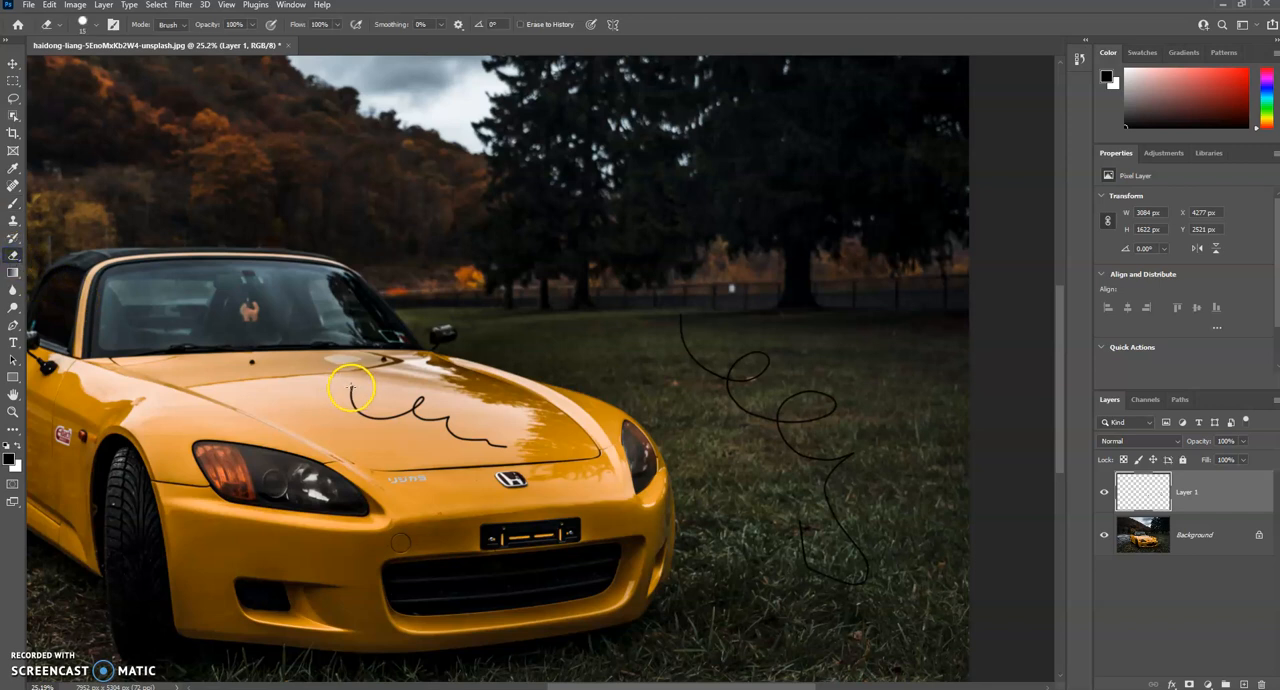
mouse_move(350, 390)
left_mouse_down()
mouse_move(428, 418)
mouse_move(390, 408)
mouse_move(434, 399)
mouse_move(490, 444)
mouse_move(460, 442)
mouse_move(533, 456)
mouse_move(468, 496)
mouse_move(576, 458)
mouse_move(677, 367)
mouse_move(673, 317)
mouse_move(762, 368)
mouse_move(751, 389)
mouse_move(707, 386)
mouse_move(847, 403)
mouse_move(769, 409)
mouse_move(798, 426)
mouse_move(812, 481)
mouse_move(853, 457)
mouse_move(849, 562)
mouse_move(791, 578)
mouse_move(817, 525)
mouse_move(814, 563)
left_mouse_up()
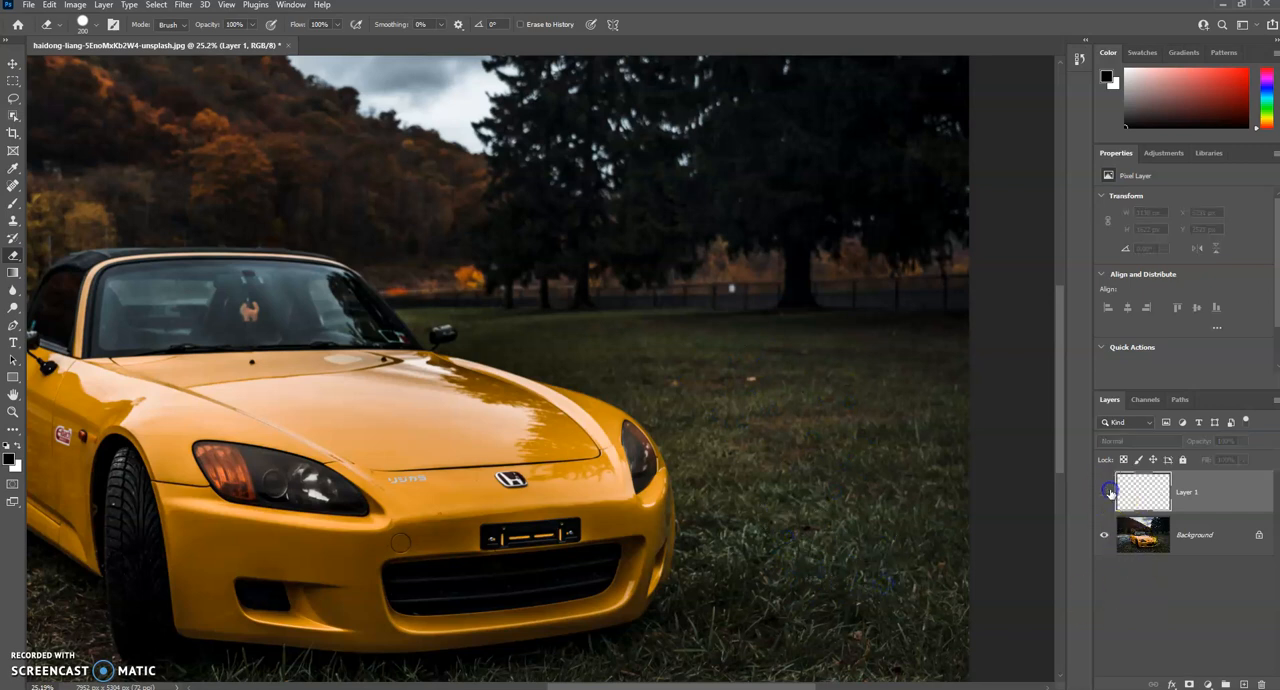
Step: Try erasing across the car's hood on the Background layer, undo the stroke, and reselect Layer 1
left_click(1190, 538)
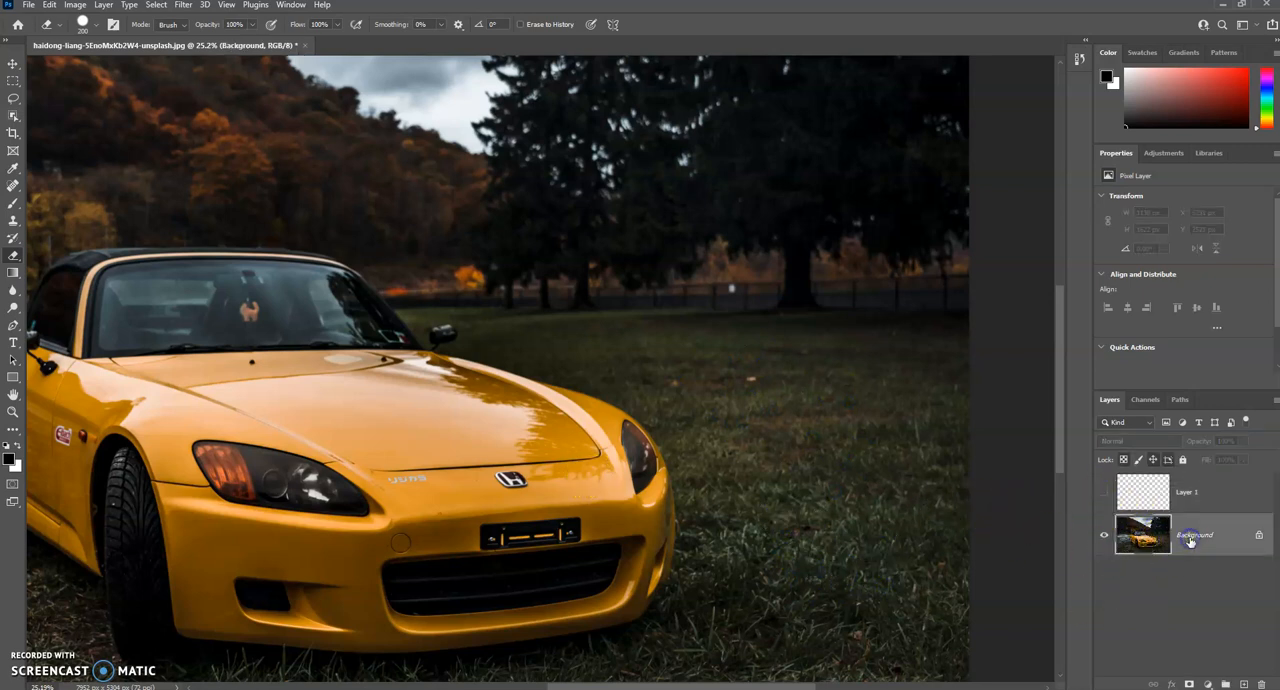
left_click_drag(314, 394, 380, 403)
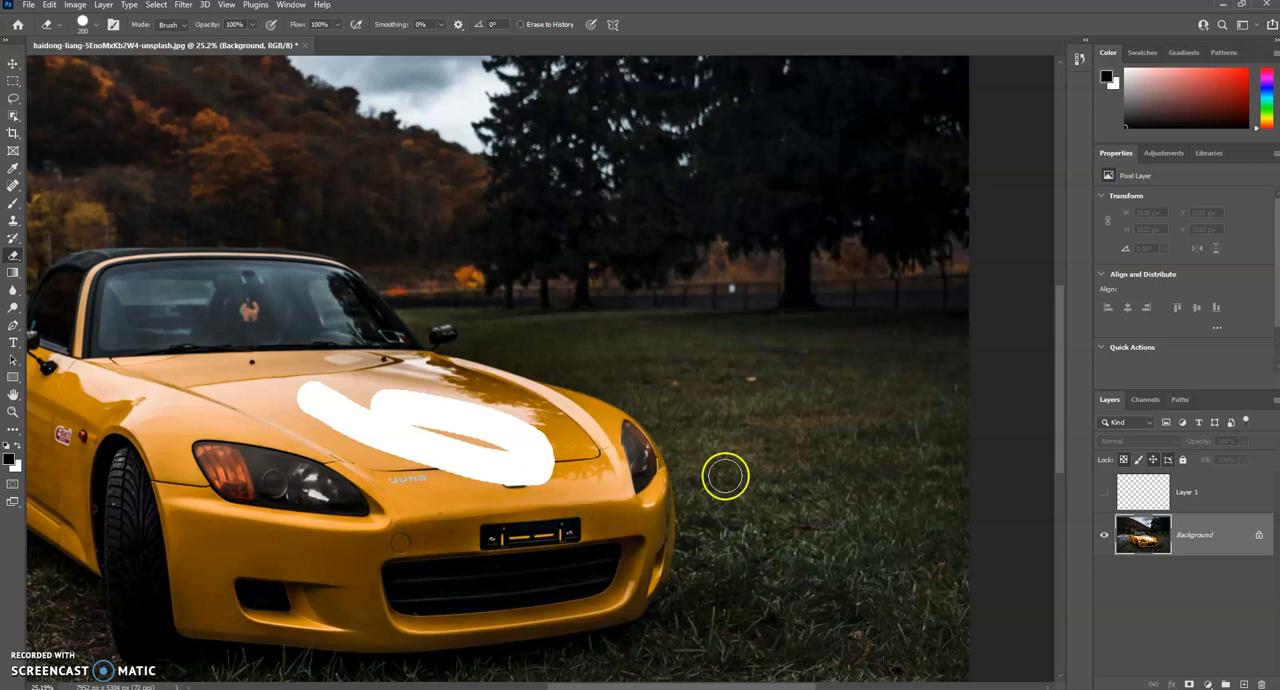
key("ctrl+z")
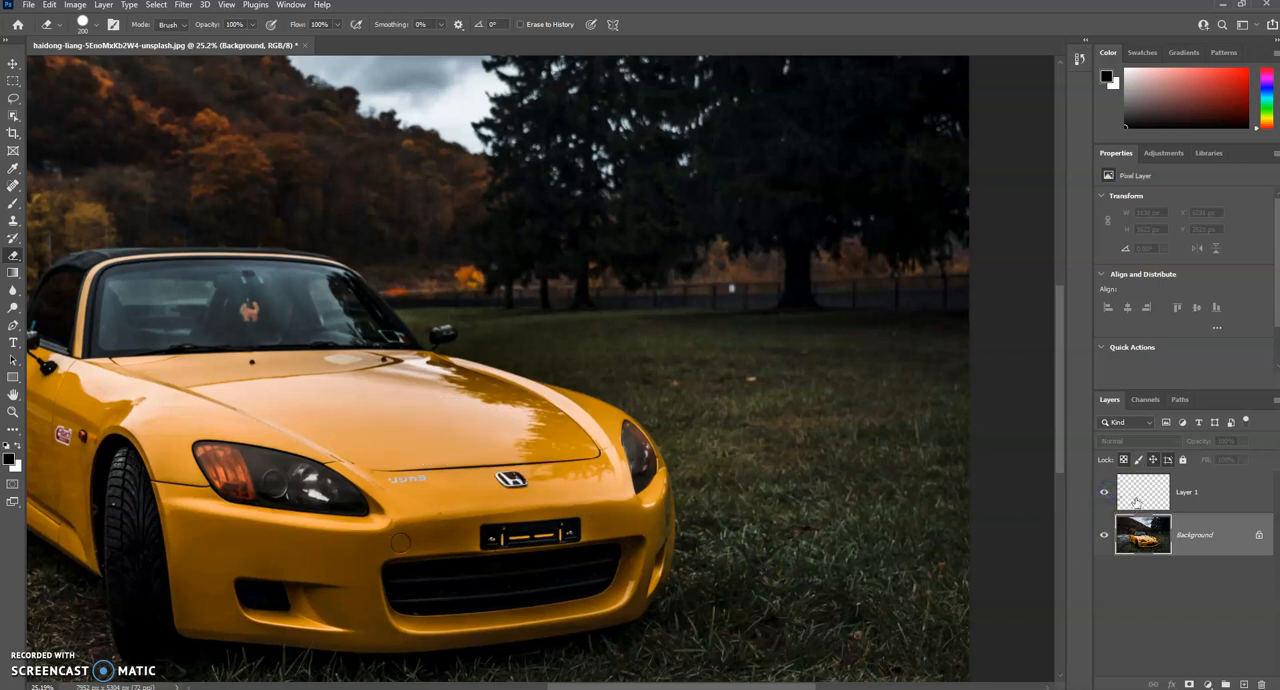
left_click(1137, 502)
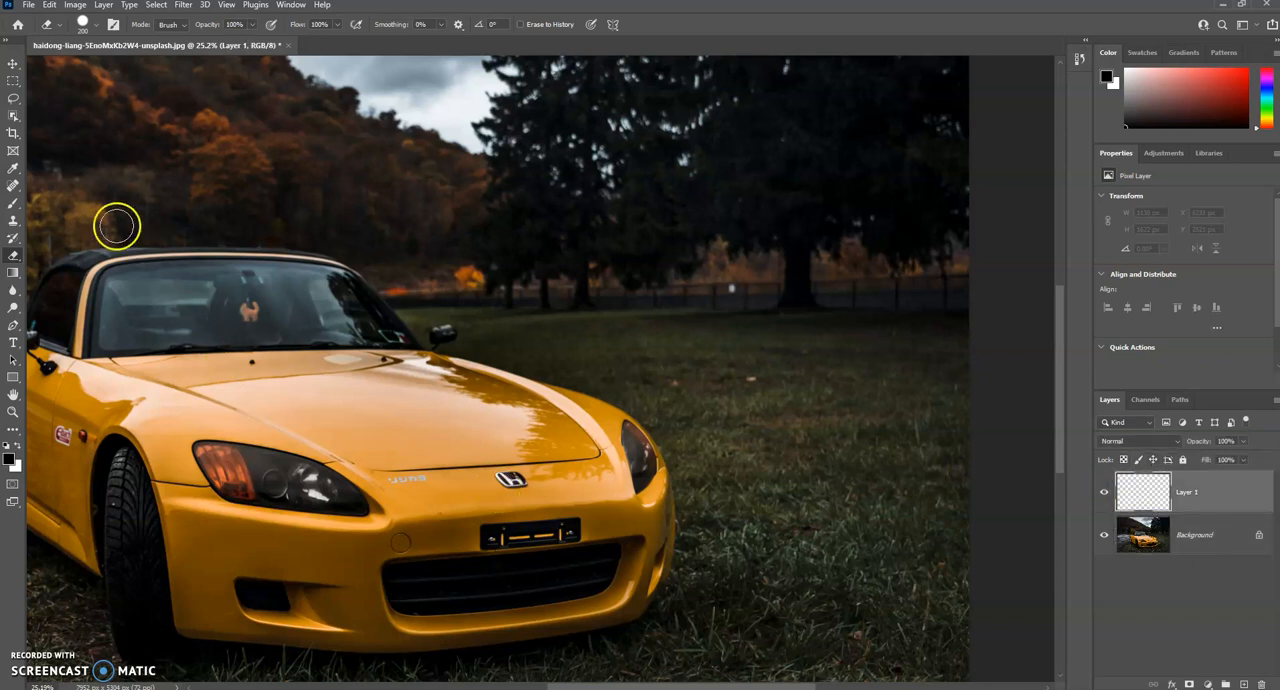
Step: Marquee an area about 787 × 319 px around the leaves on the grass and apply Content-Aware Fill to a new layer
left_click(13, 80)
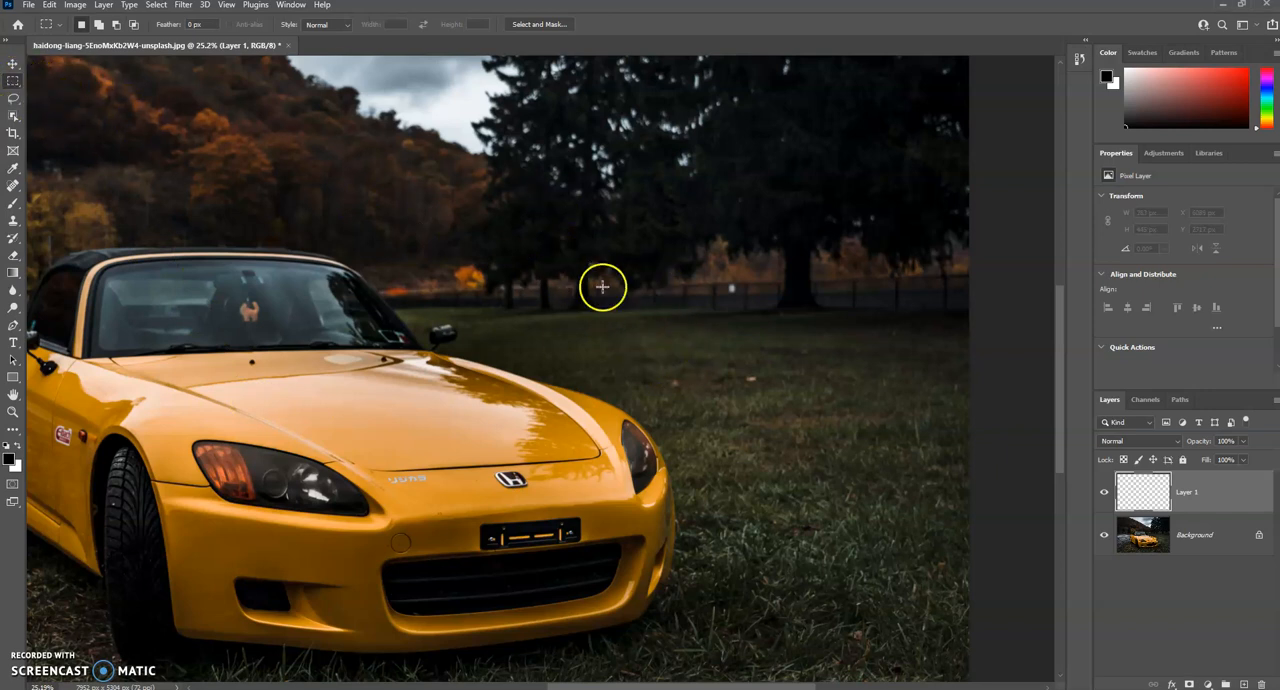
left_click_drag(673, 384, 786, 409)
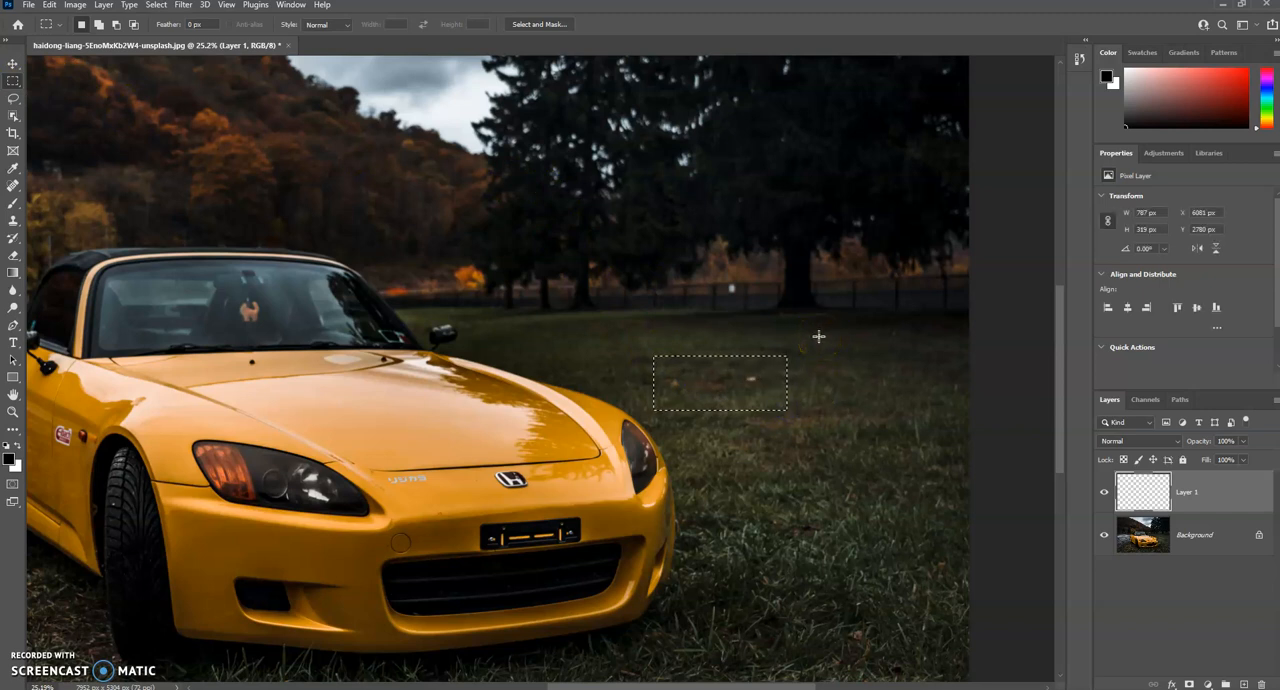
left_click(72, 6)
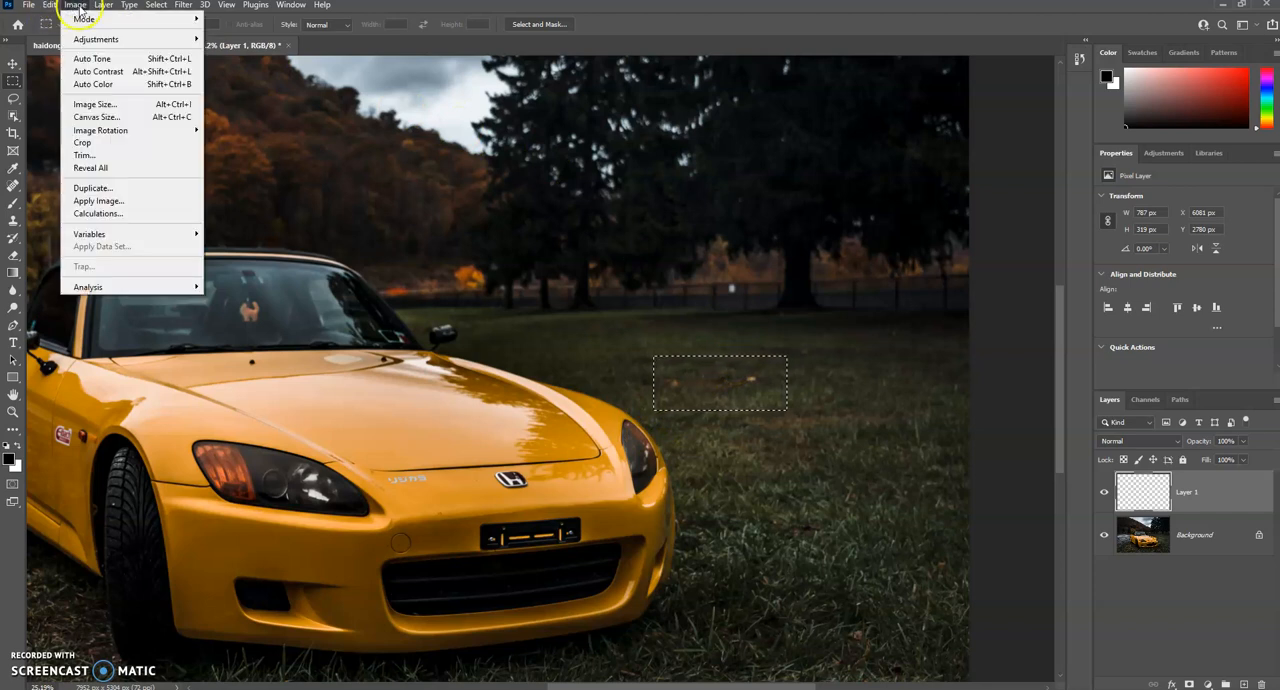
mouse_move(97, 8)
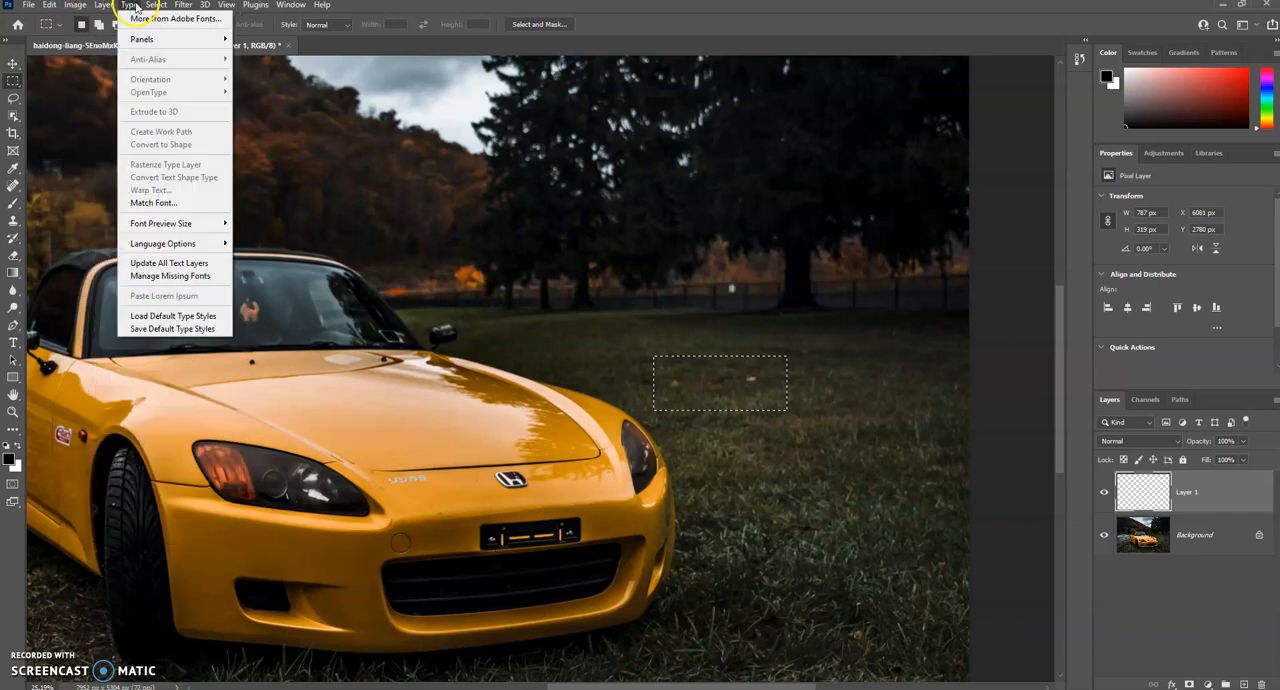
mouse_move(57, 8)
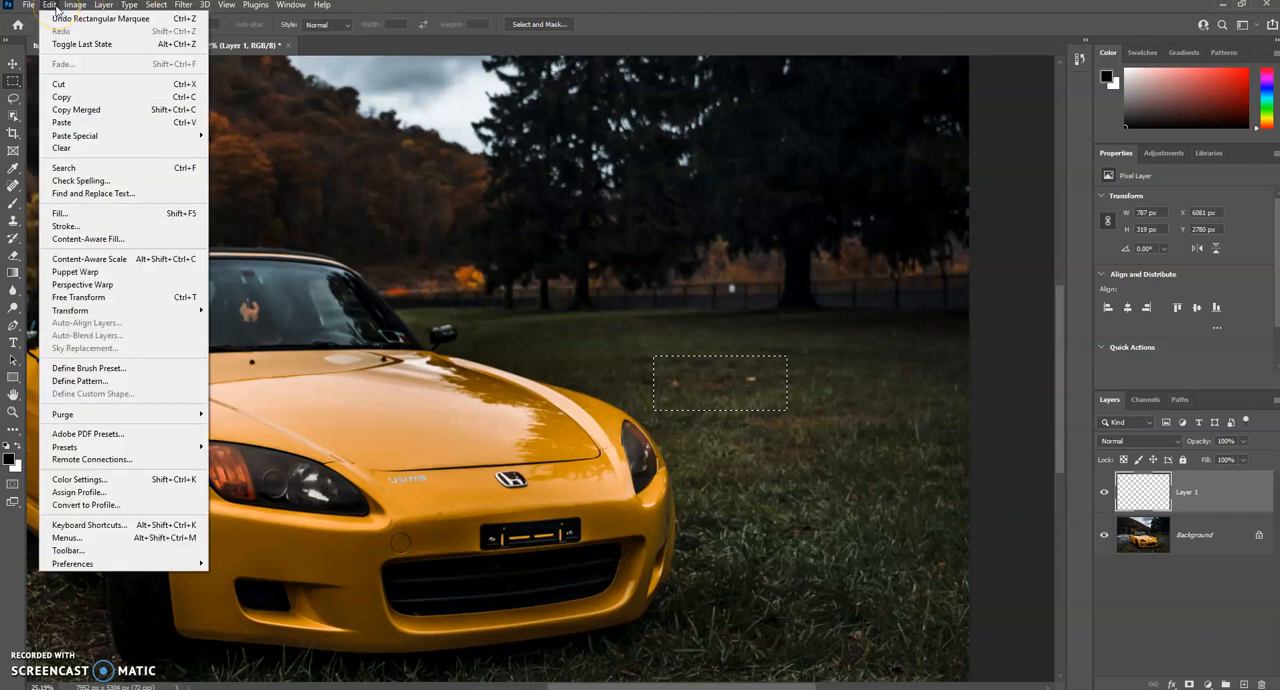
left_click(84, 240)
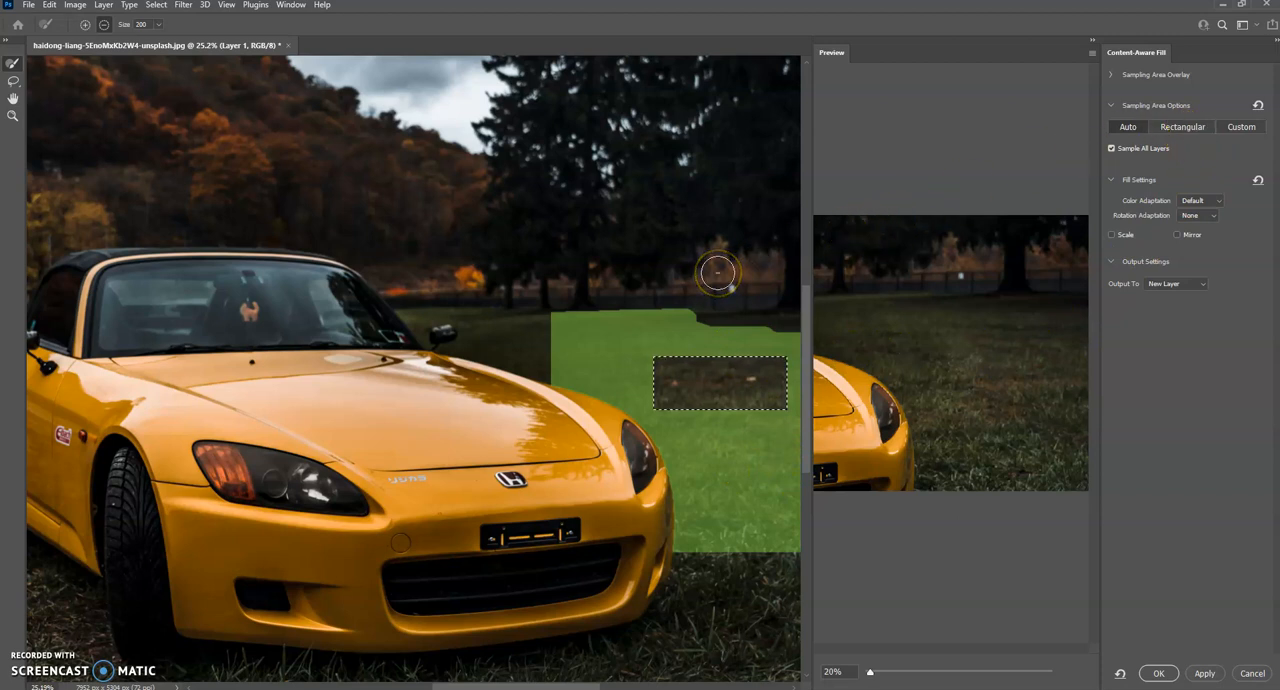
key("Return")
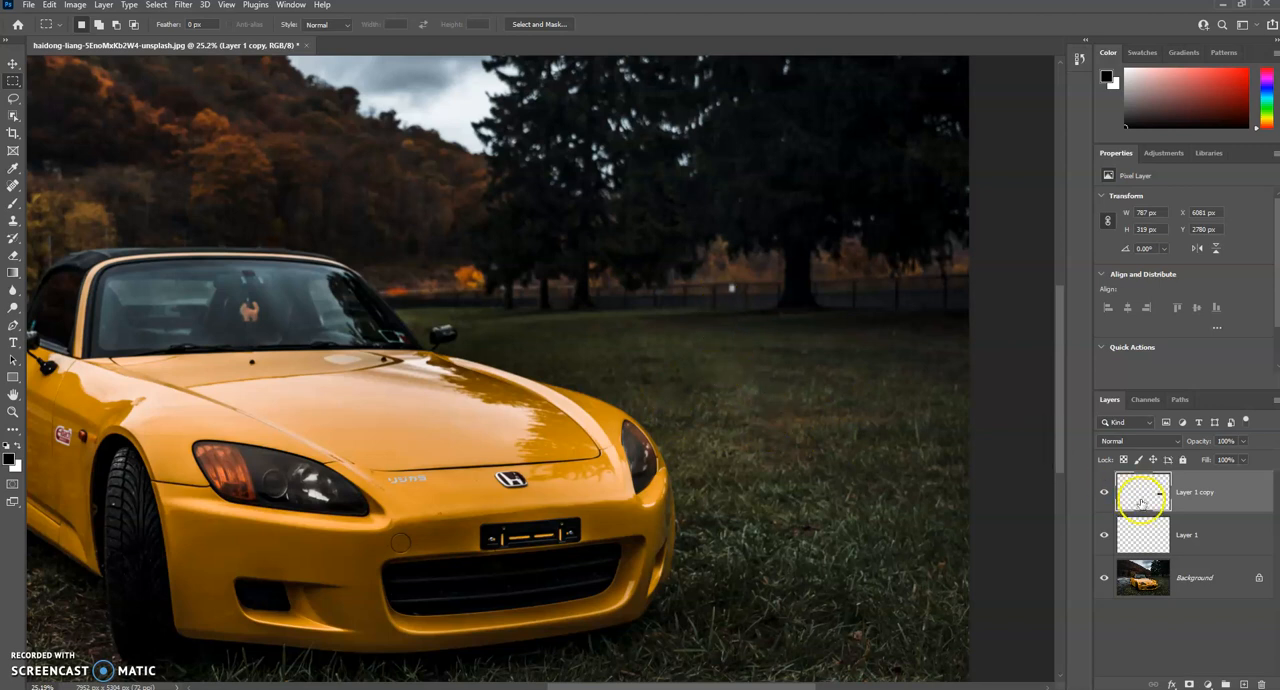
Step: Toggle the visibility of Layer 1 copy repeatedly to compare the grass before and after the fill
left_click(1104, 495)
left_click(1104, 499)
left_click(1104, 499)
left_click(1104, 499)
left_click(1104, 499)
left_click(1104, 500)
left_click(1104, 499)
left_click(1104, 499)
left_click(1104, 500)
left_click(1104, 500)
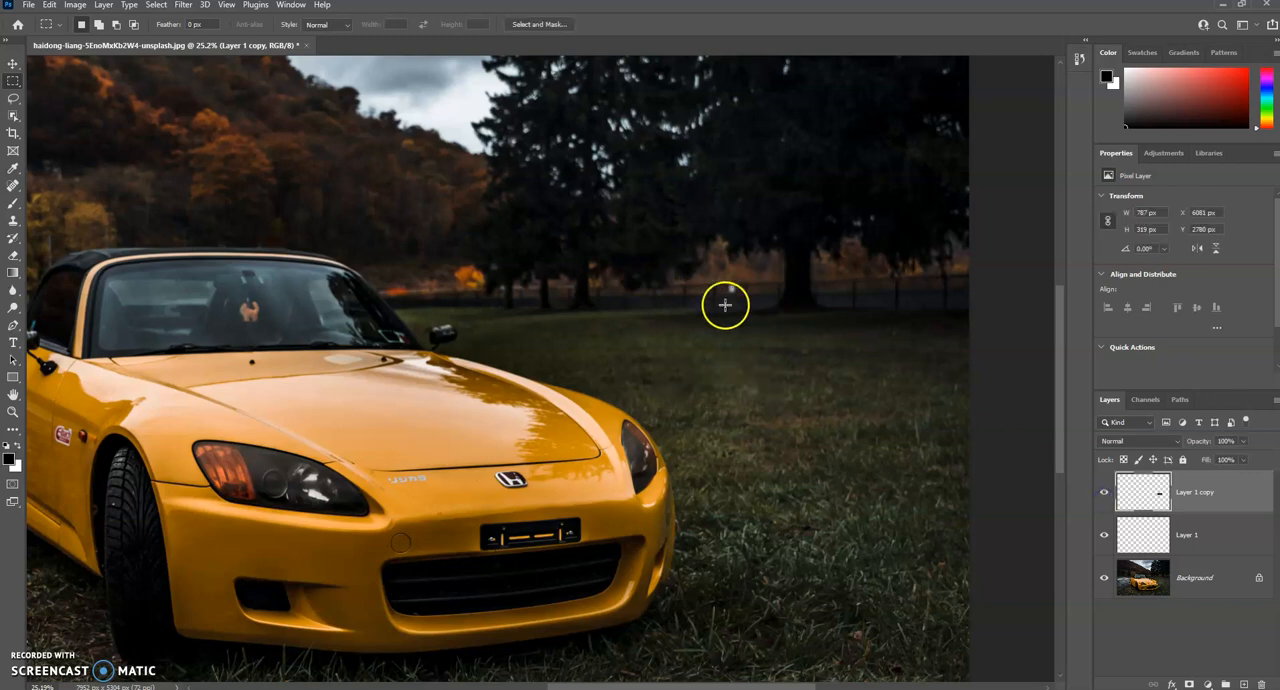
Step: Marquee the white spot at the fence, about 59 × 54 px, and remove it with Content-Aware Fill on a new layer
scroll(737, 285, "up", 1)
scroll(737, 285, "up", 4)
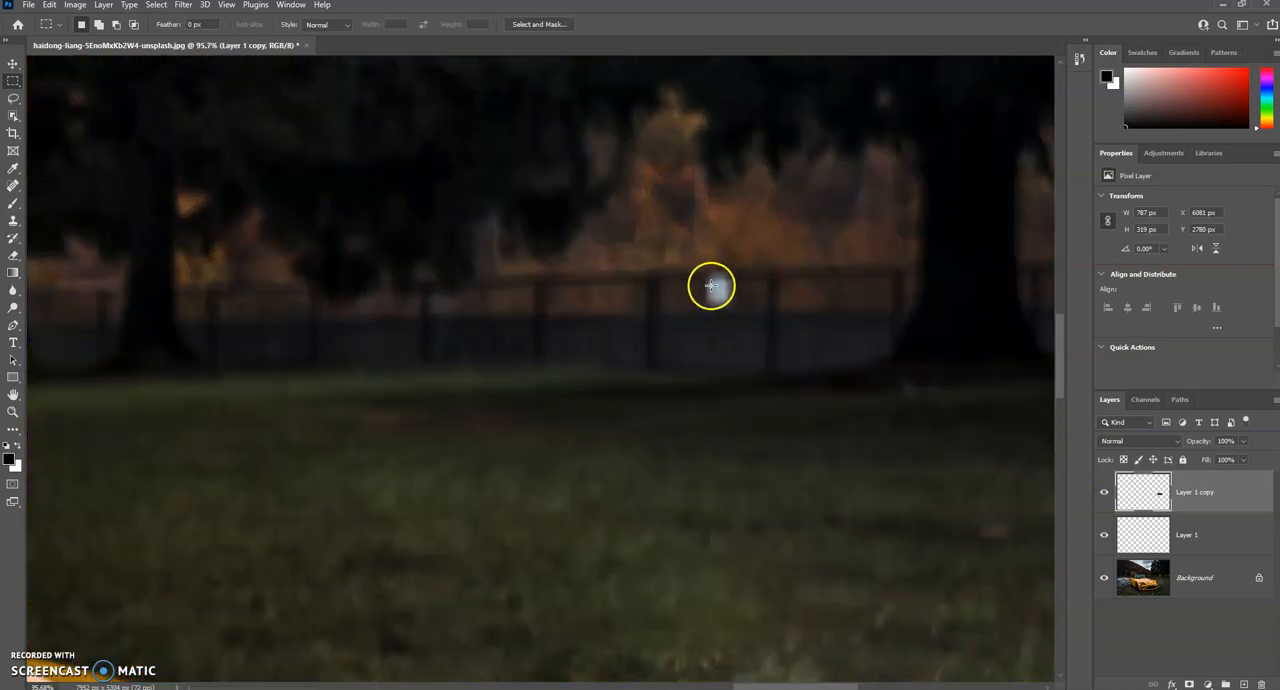
left_click_drag(699, 274, 735, 310)
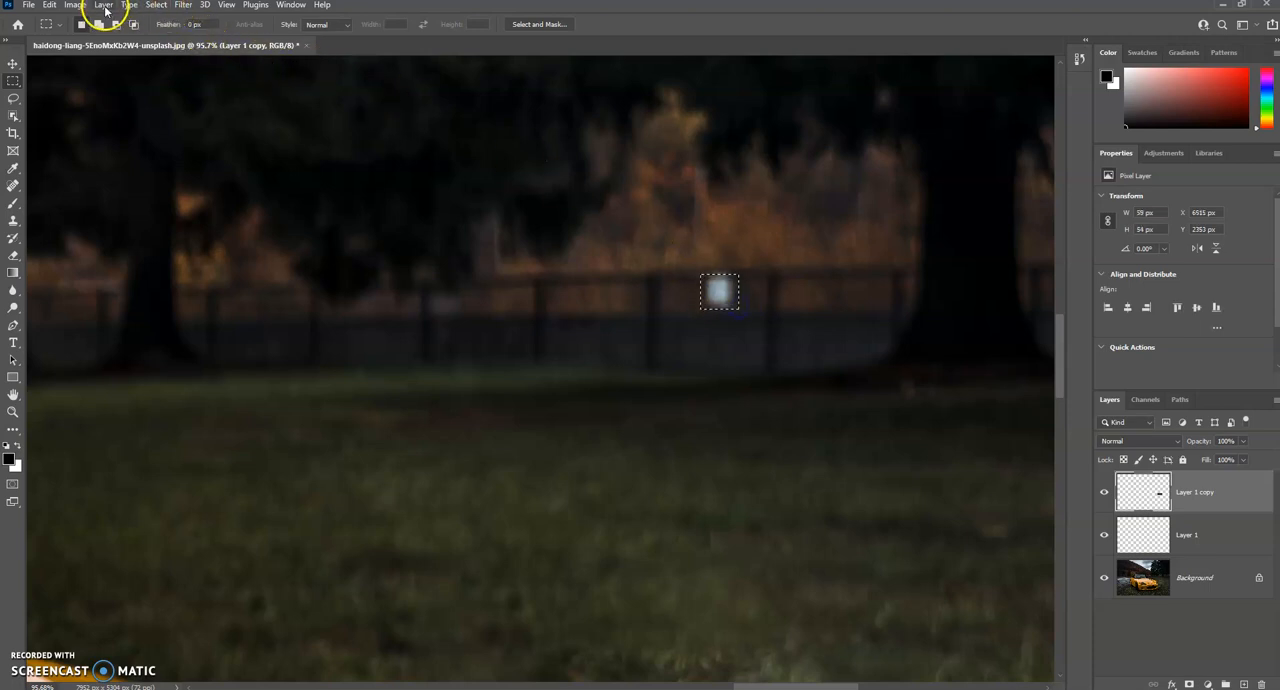
left_click(104, 6)
mouse_move(47, 6)
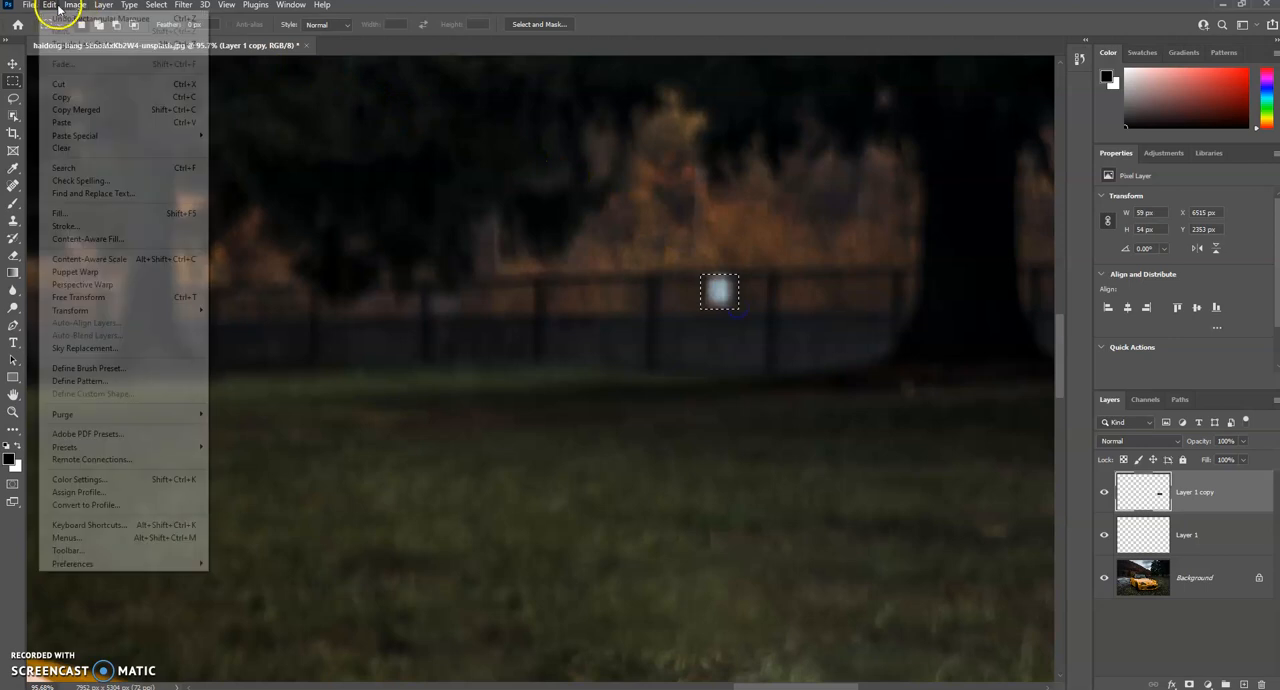
left_click(92, 240)
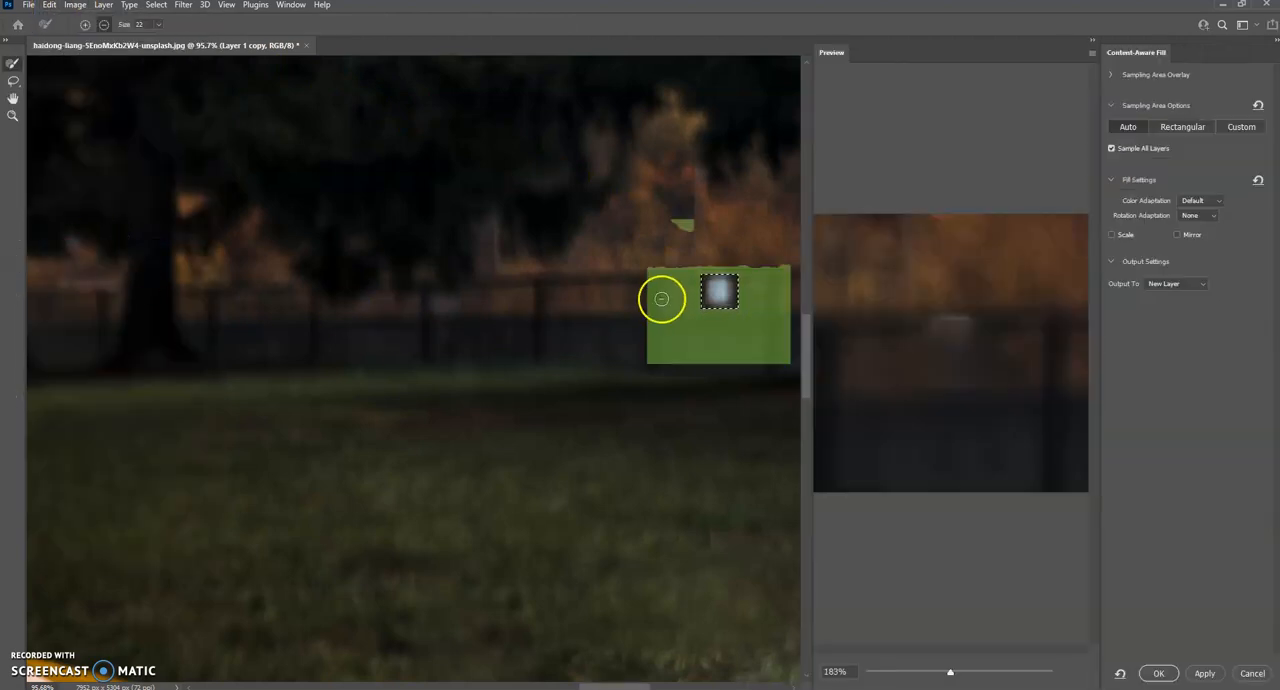
key("Return")
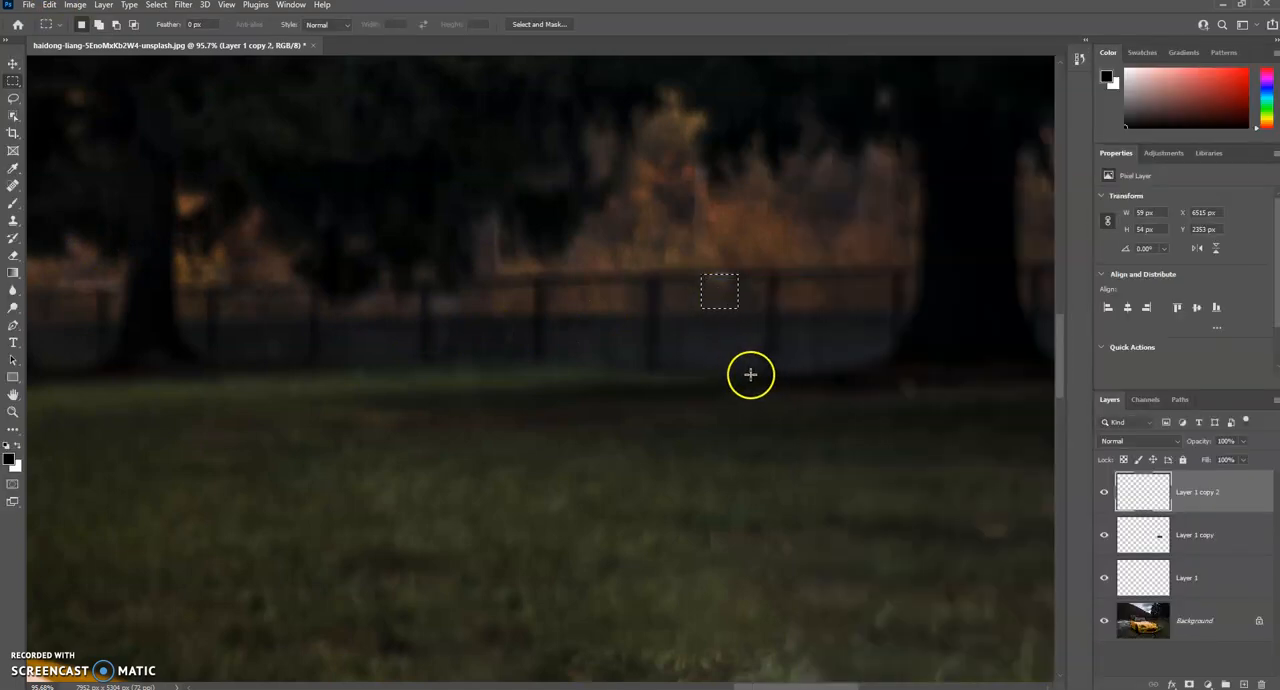
scroll(748, 372, "down", 2)
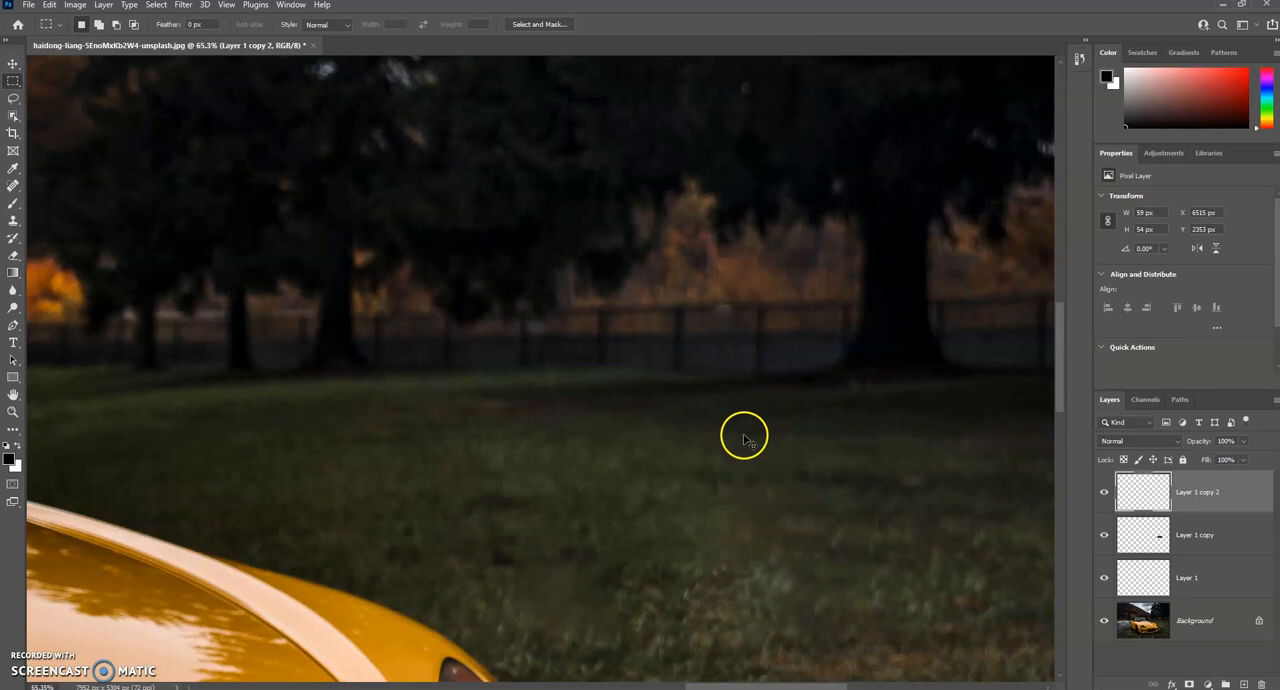
scroll(742, 446, "down", 3)
scroll(742, 452, "down", 8)
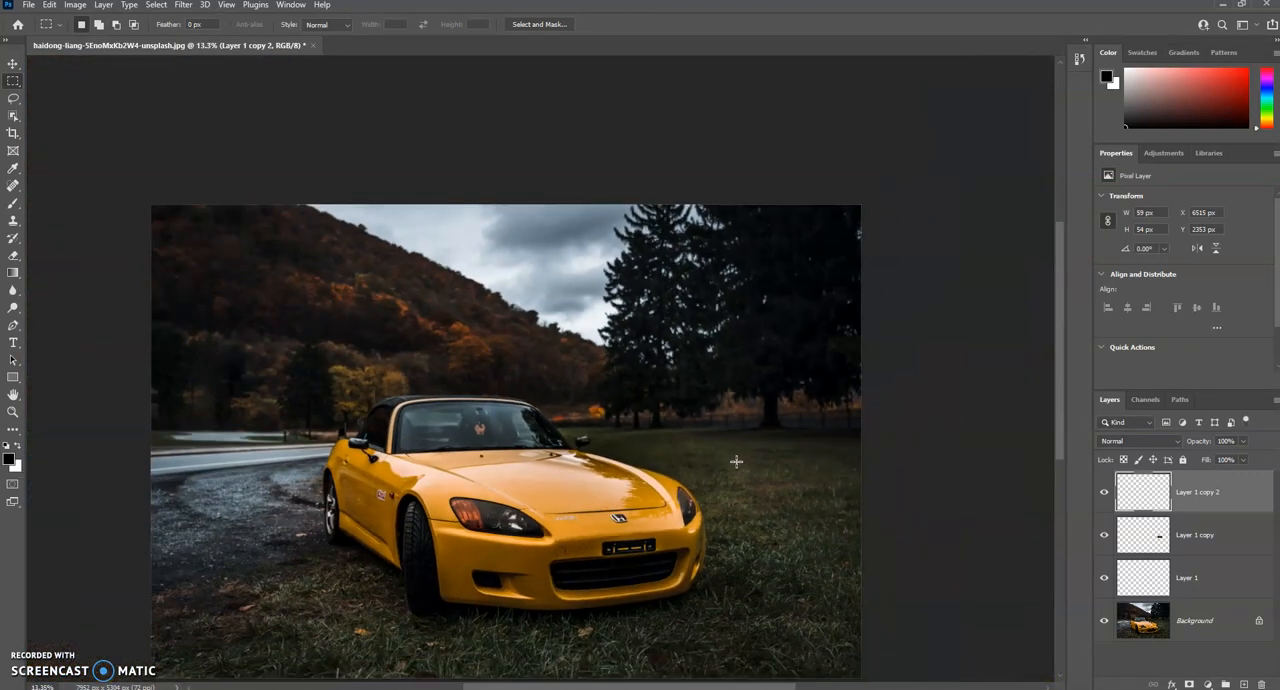
Step: Toggle the visibility of Layer 1 copy 2 repeatedly to compare the fence before and after the spot removal
left_click(736, 417)
left_click(1104, 491)
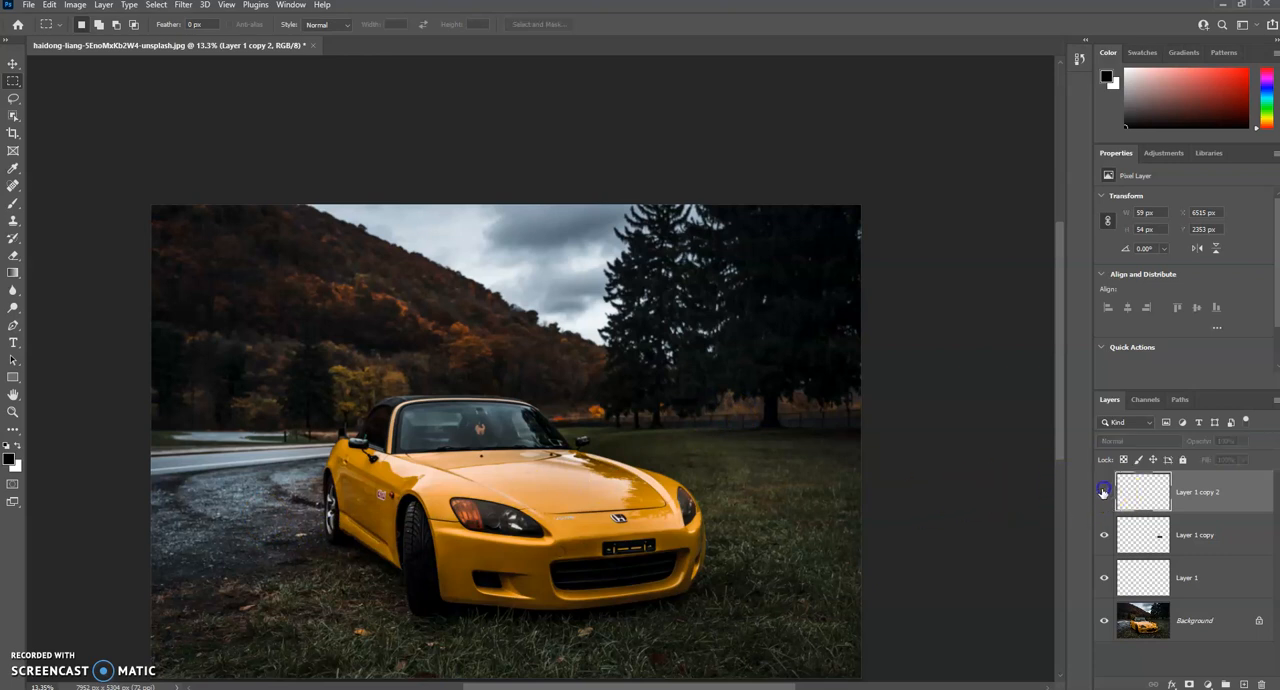
left_click(1103, 491)
left_click(1103, 491)
left_click(1103, 491)
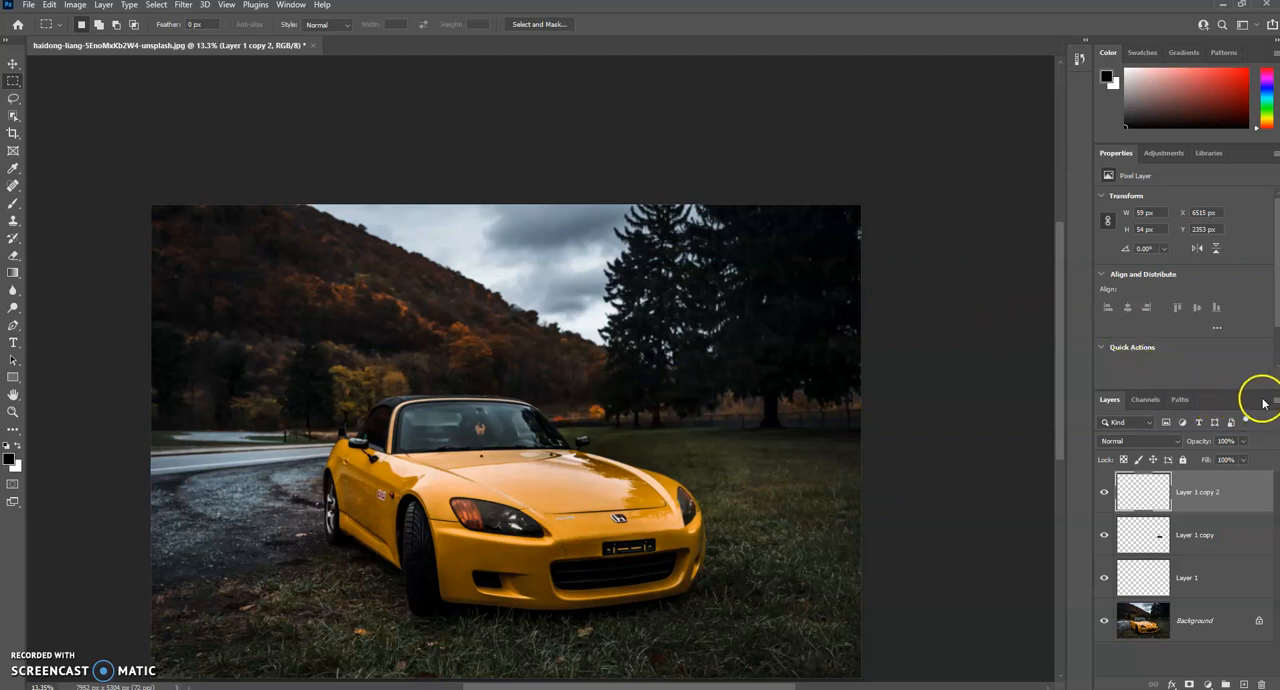
Step: Undock the Layers panel, move it over the photo and close it
left_click_drag(1088, 407, 1097, 400)
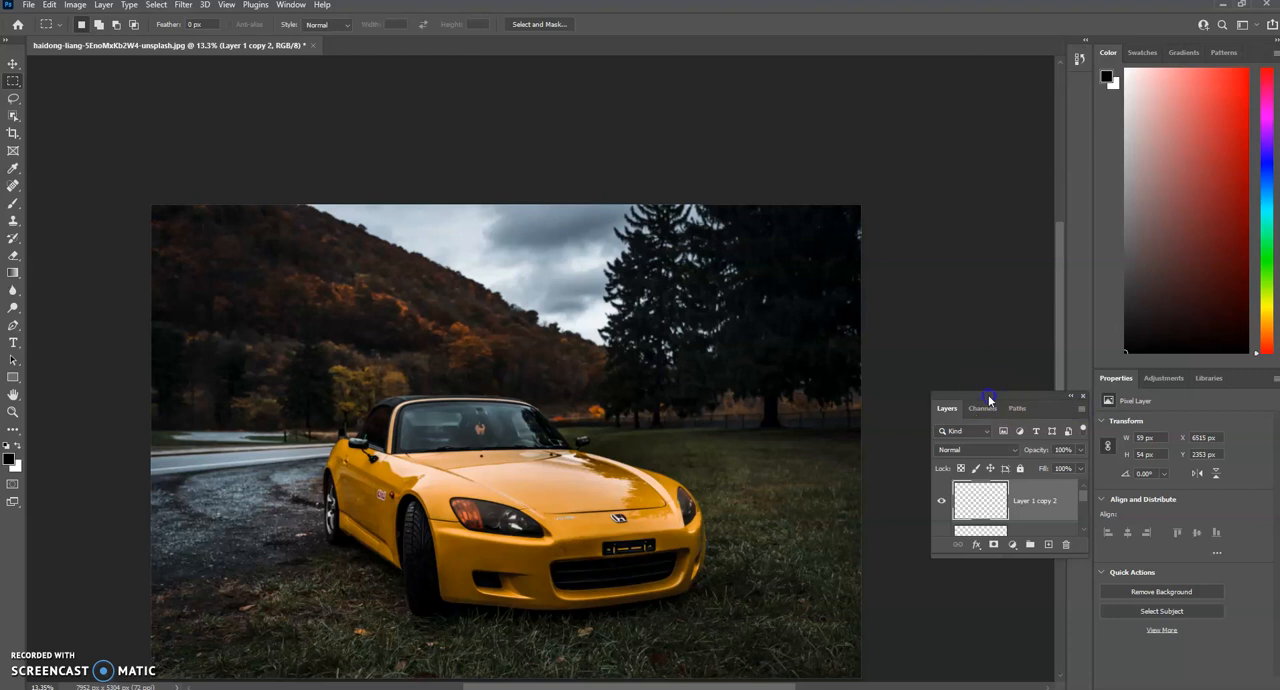
left_click_drag(989, 400, 763, 177)
left_click(857, 177)
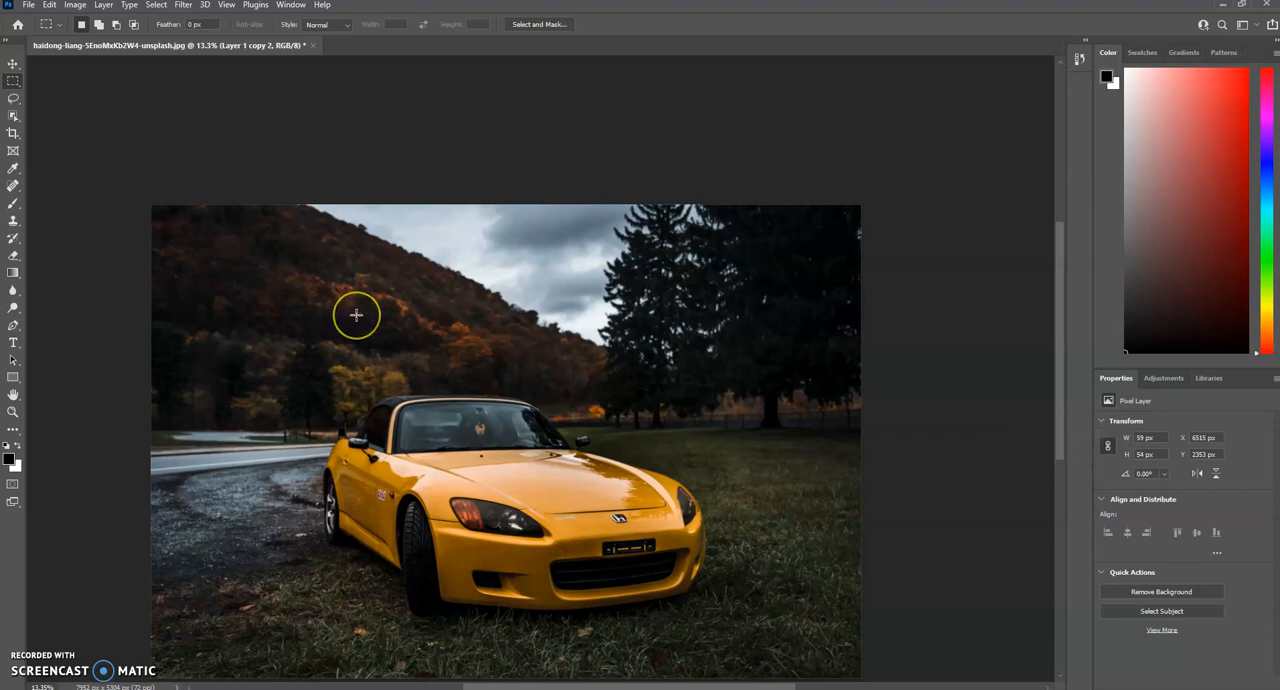
Step: Reset the Essentials workspace to bring back the Layers panel
left_click(288, 6)
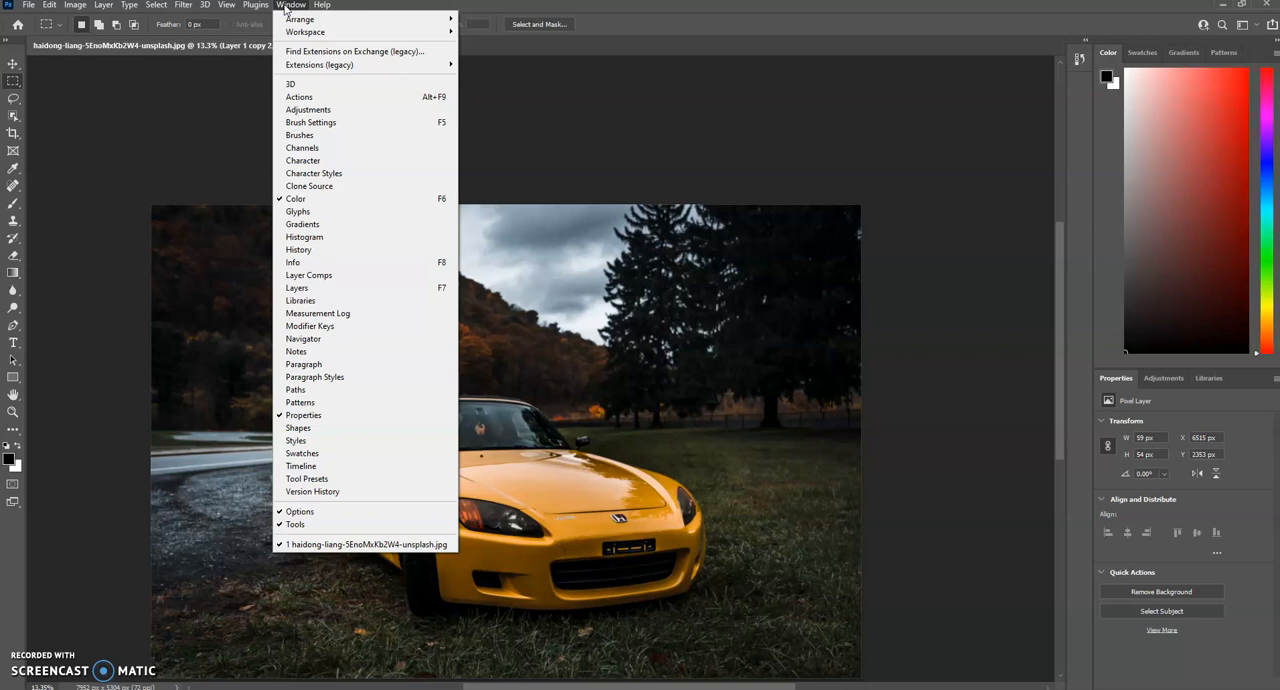
mouse_move(292, 32)
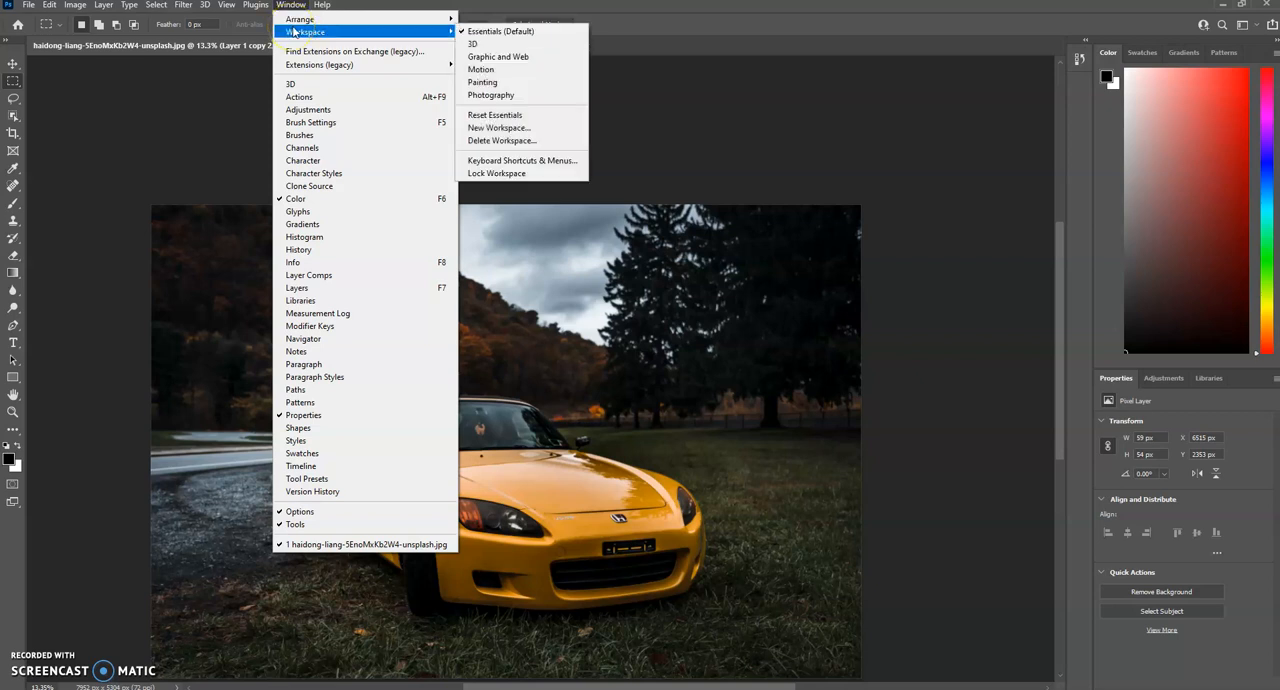
left_click(522, 115)
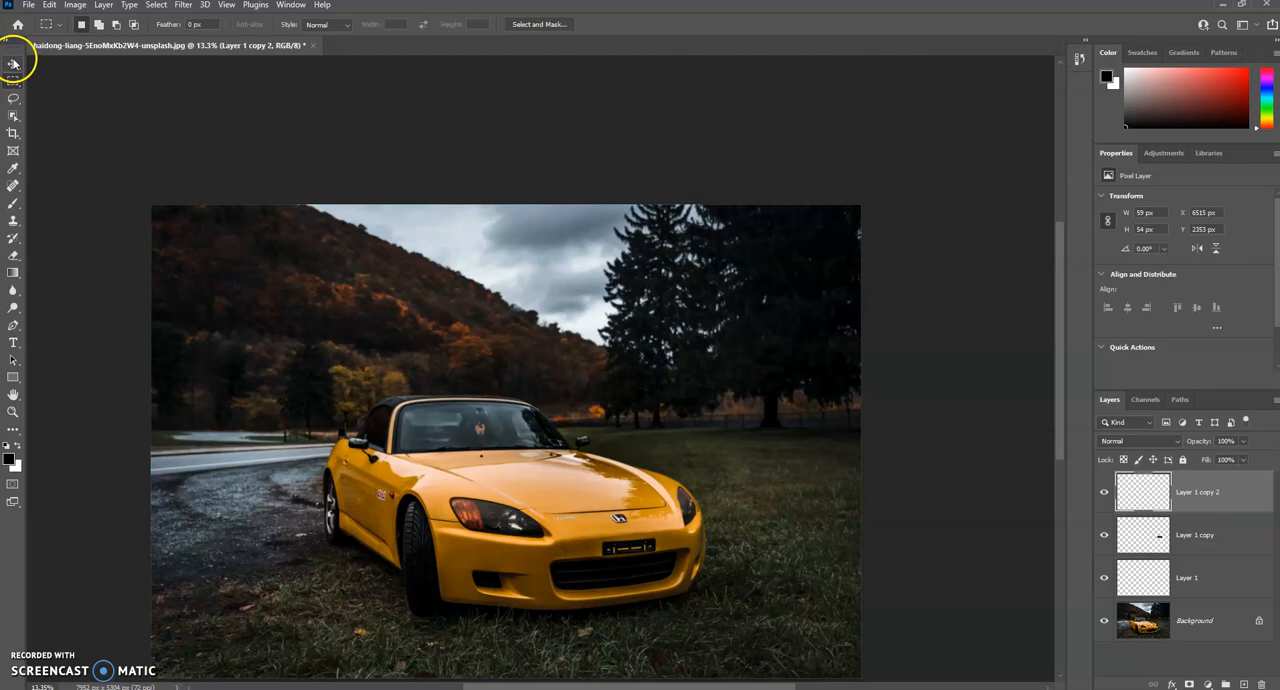
Step: Open the History panel and enlarge it to list more of the recorded states
left_click(290, 5)
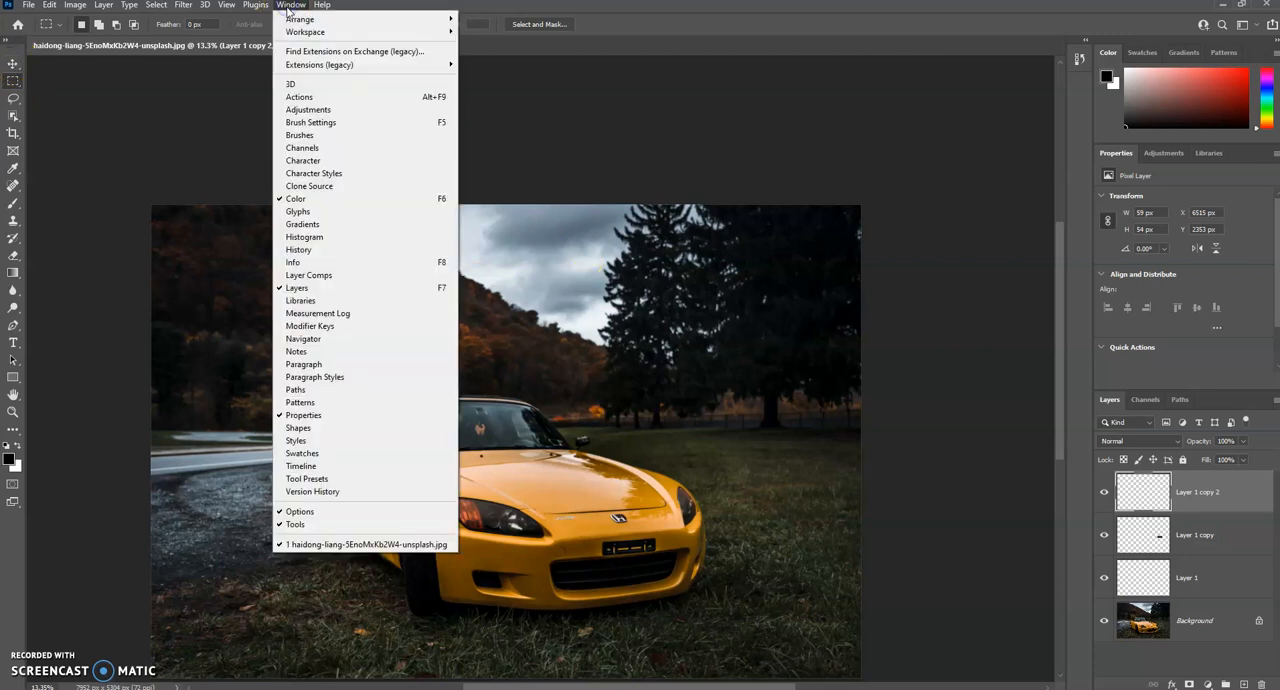
left_click(306, 33)
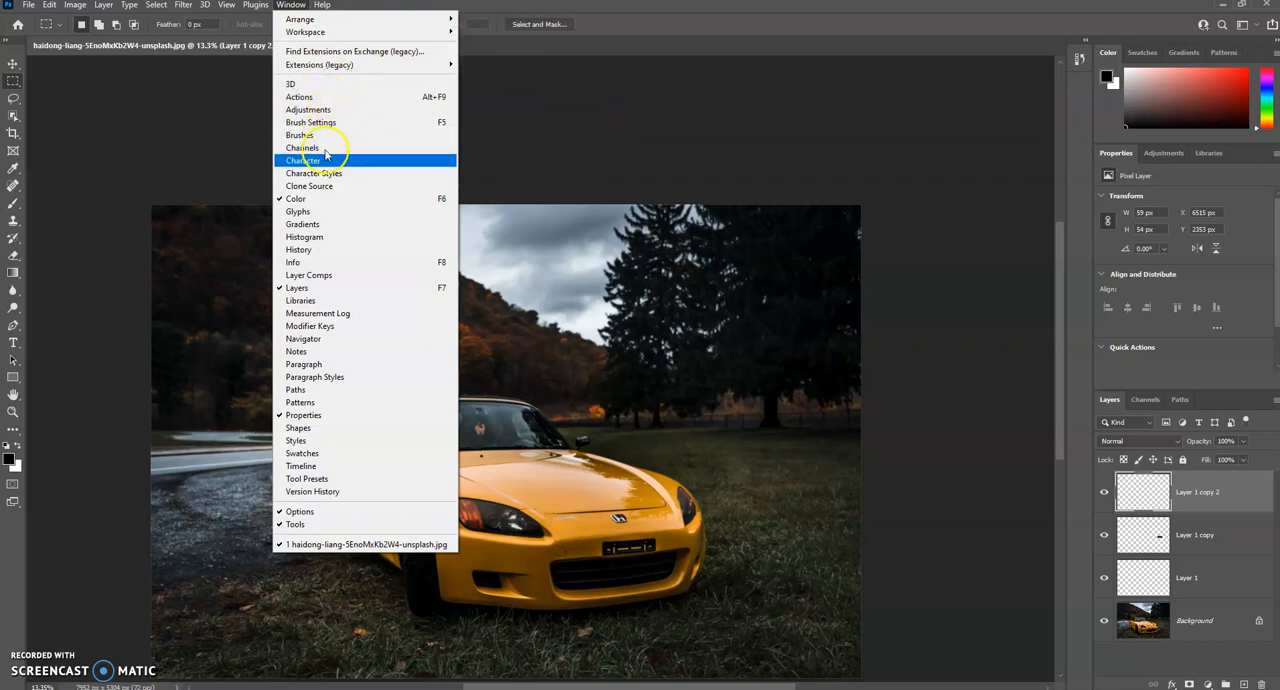
left_click(309, 252)
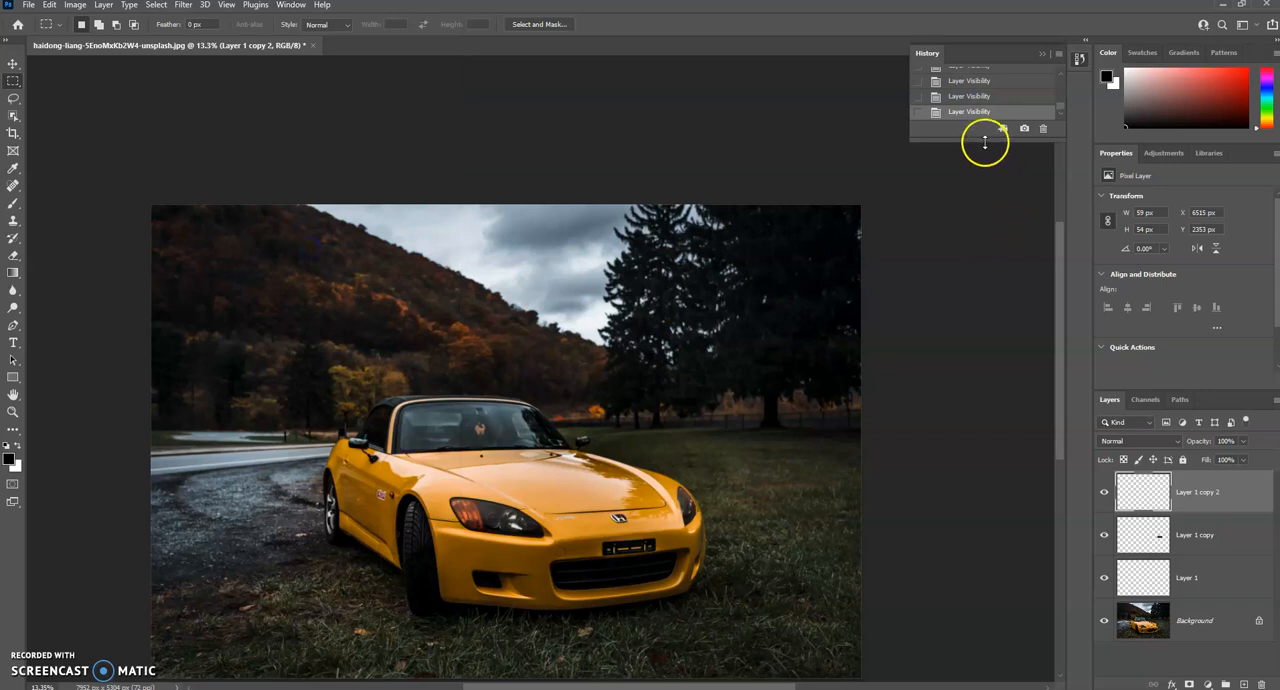
left_click_drag(981, 184, 975, 545)
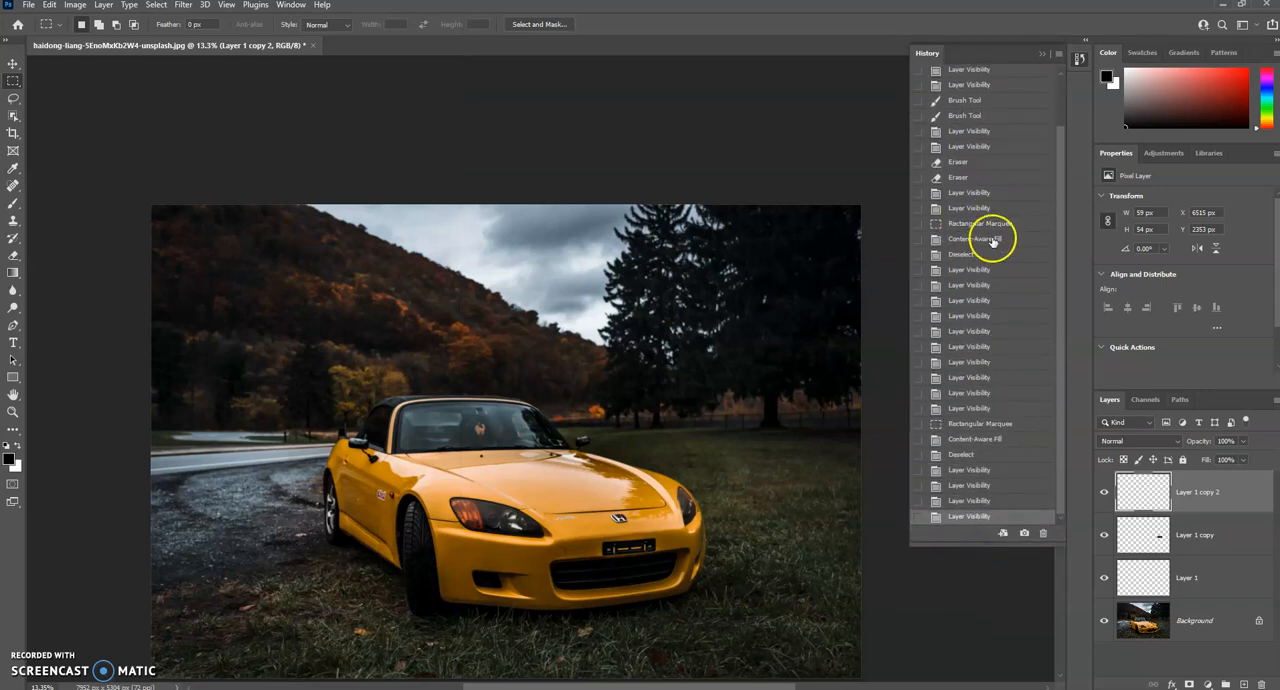
Step: Go back to the first Eraser state in the history, try a Layer Visibility state, return to the latest state and collapse the history
left_click(989, 163)
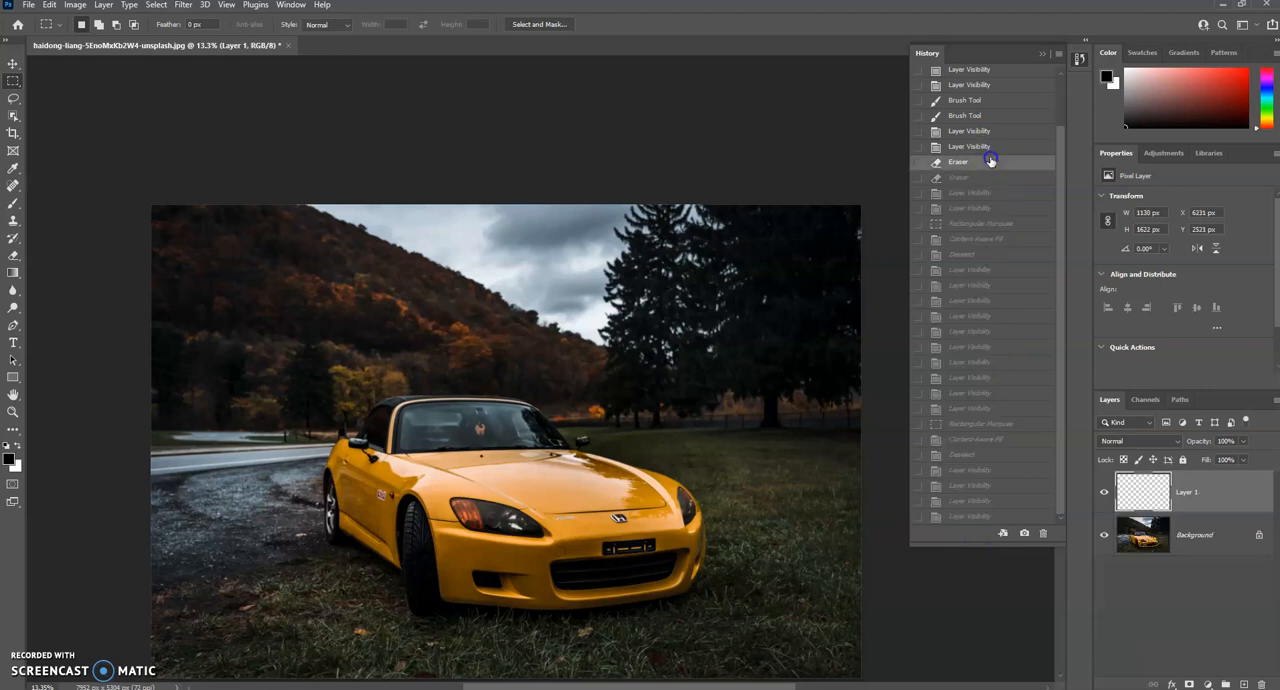
left_click(988, 286)
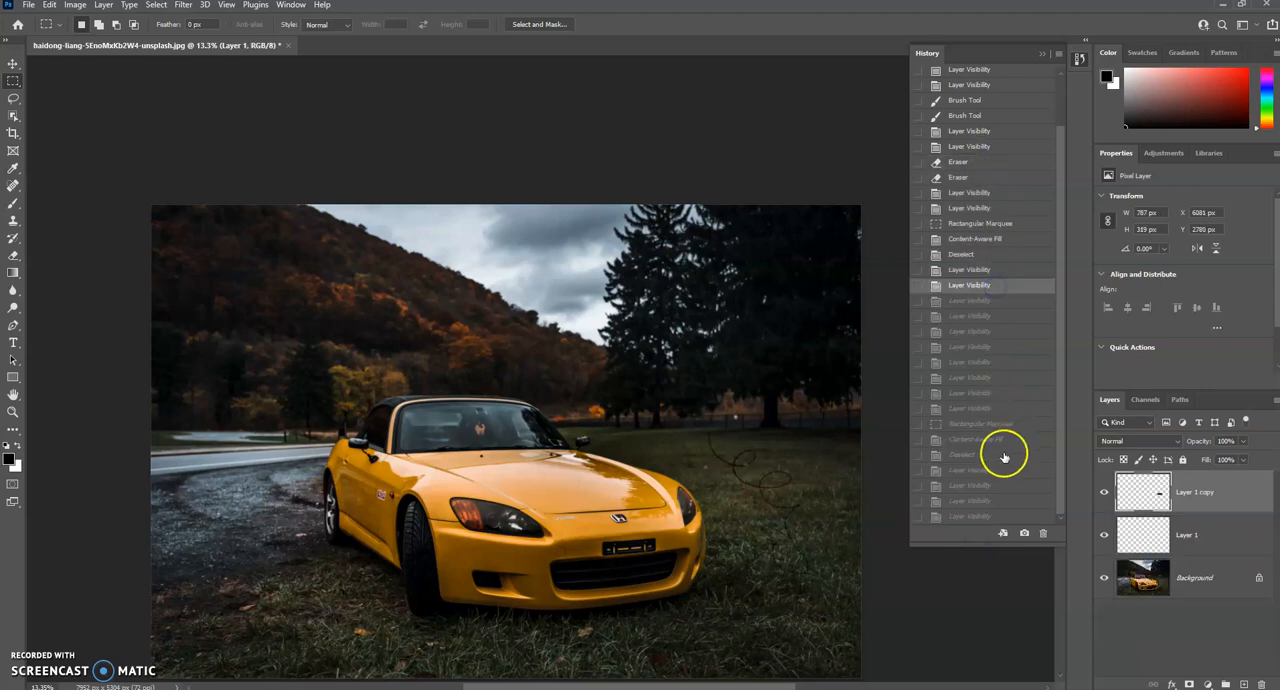
left_click(989, 517)
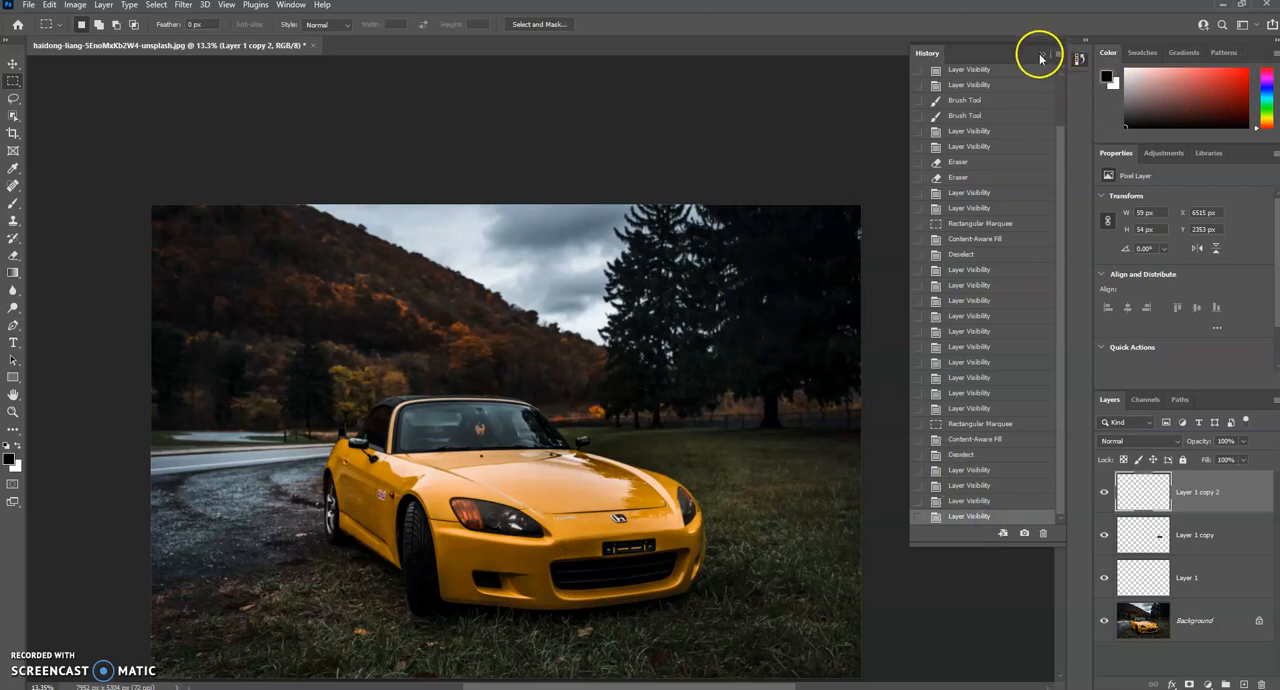
left_click(1041, 55)
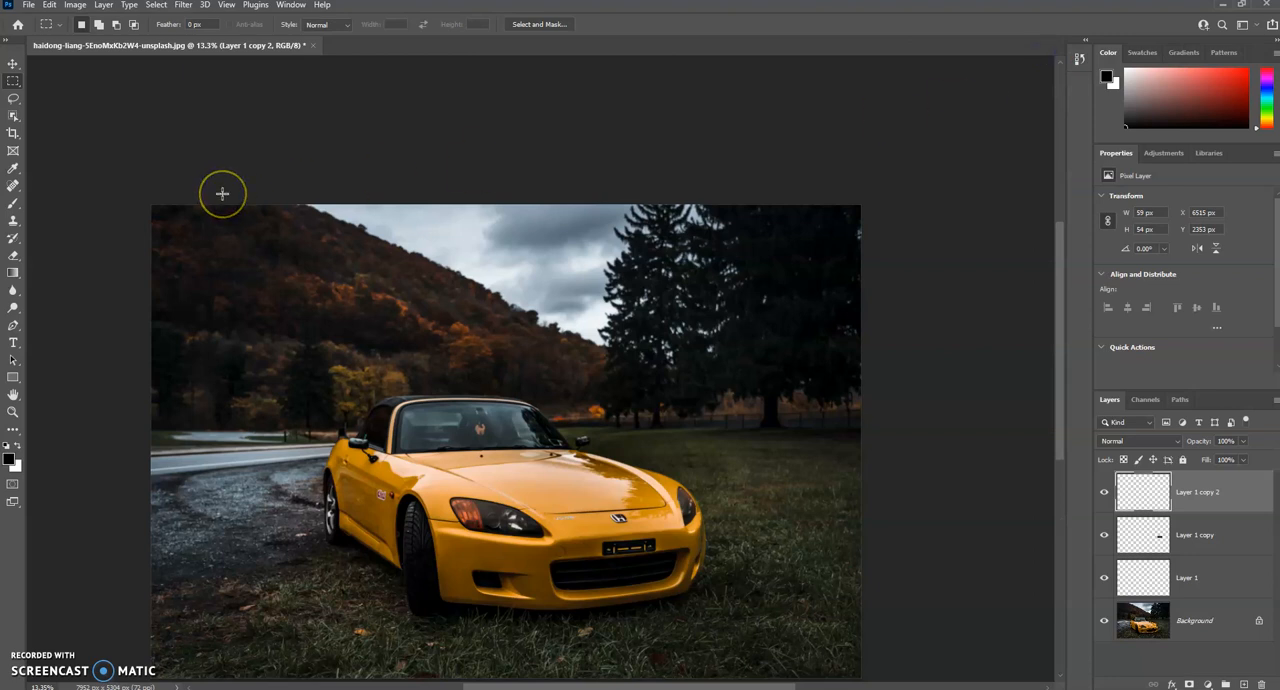
Step: Start a crop, try the 1 : 1 (Square) ratio, and set the 5 : 7 ratio swapped to landscape
left_click(13, 133)
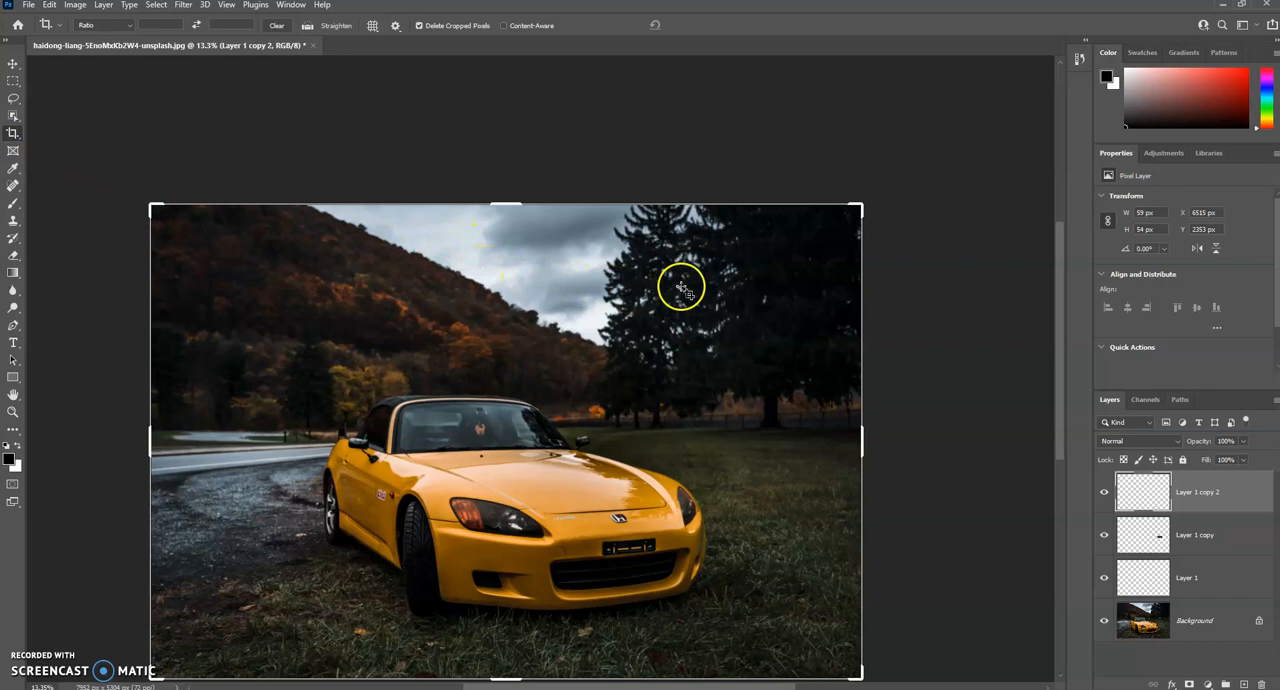
scroll(680, 286, "down", 2)
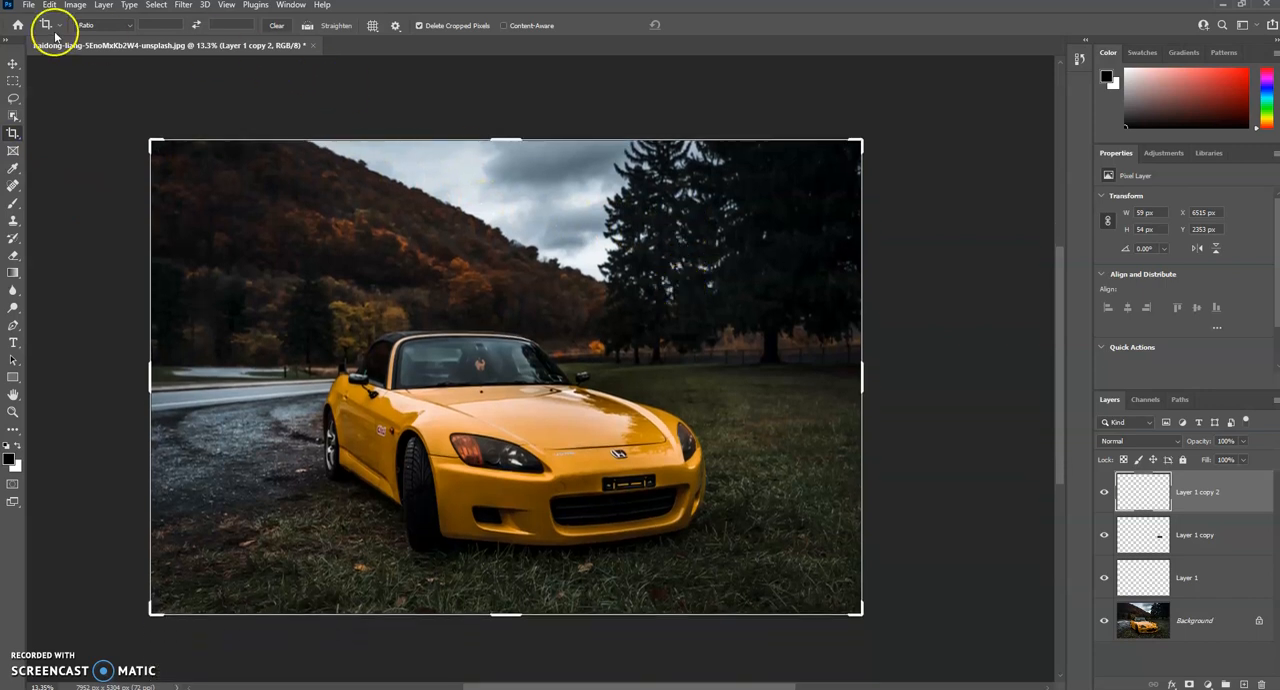
left_click(131, 26)
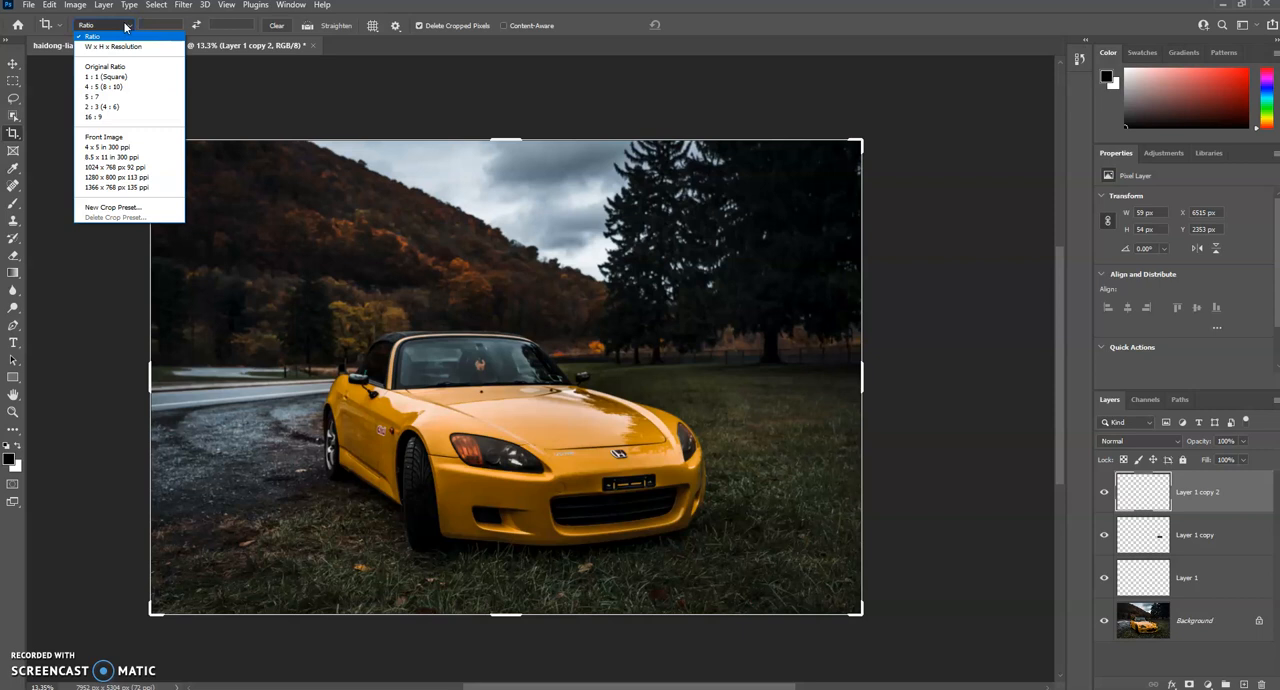
left_click(118, 77)
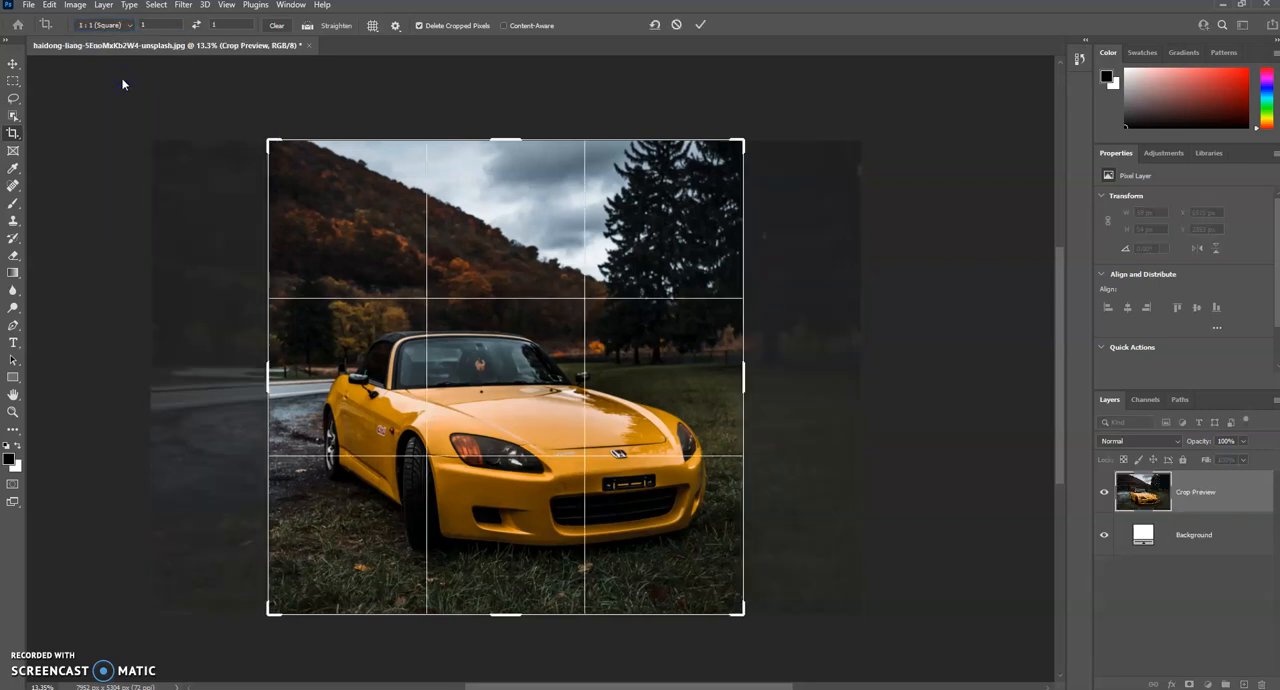
left_click(124, 26)
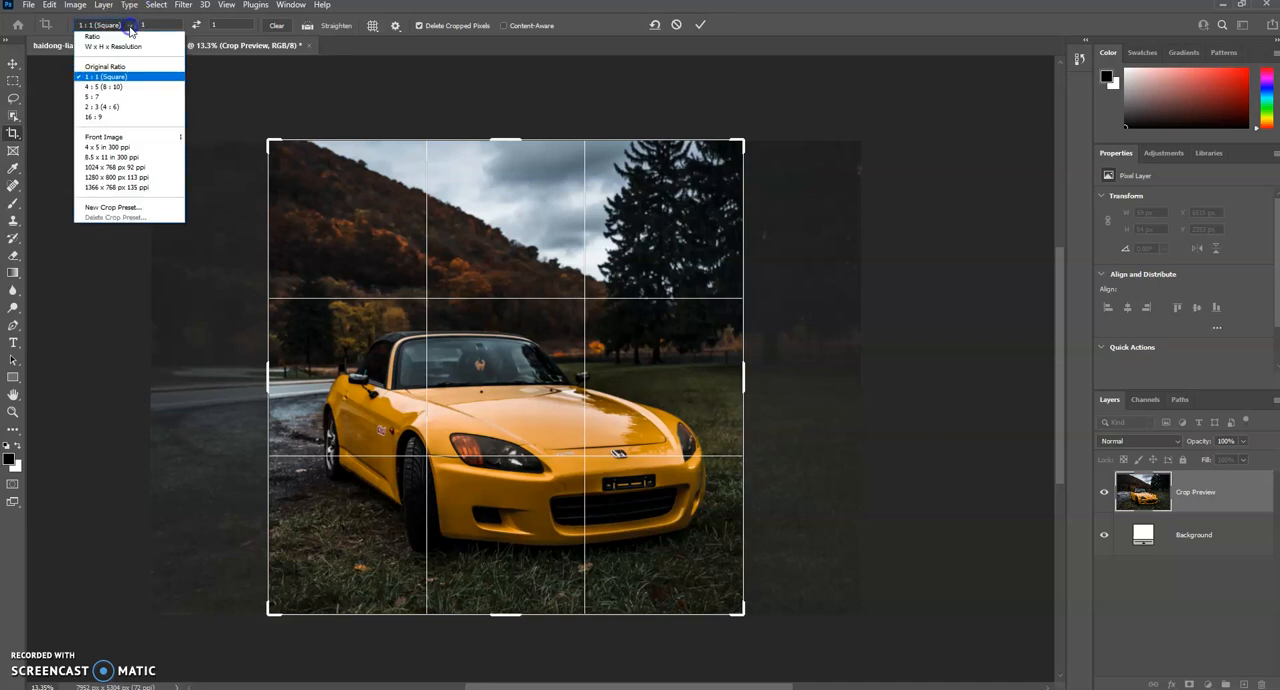
left_click(124, 97)
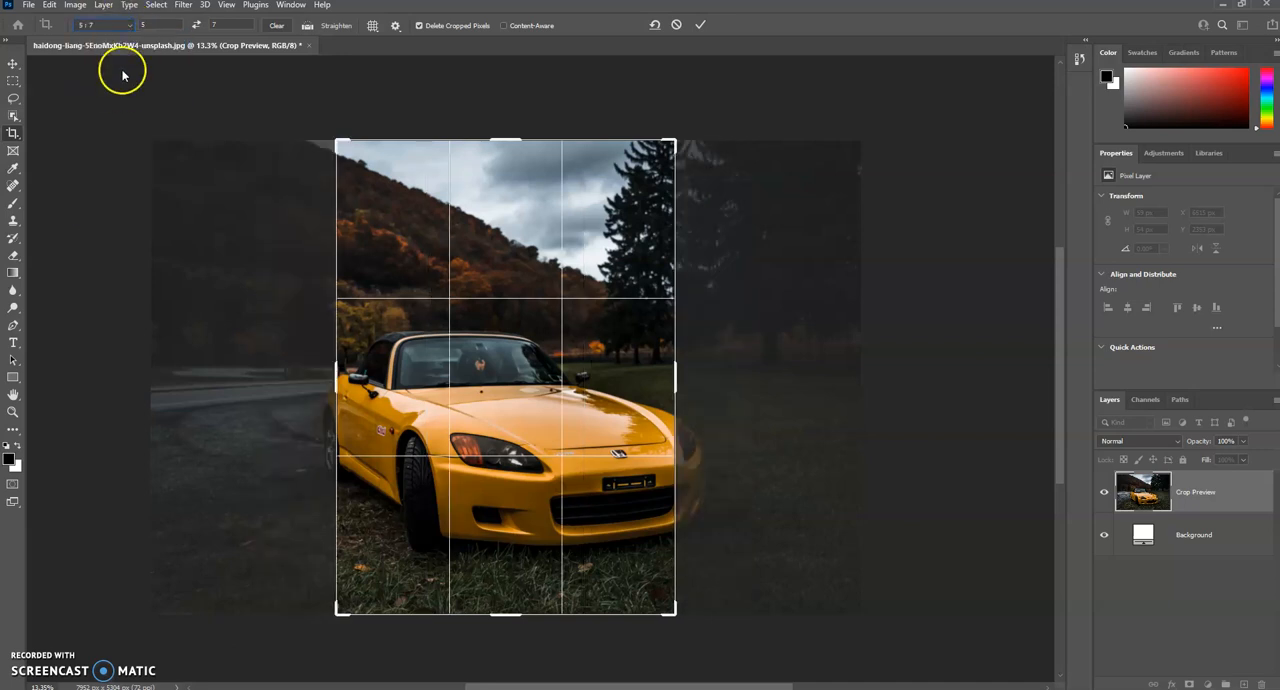
left_click(197, 26)
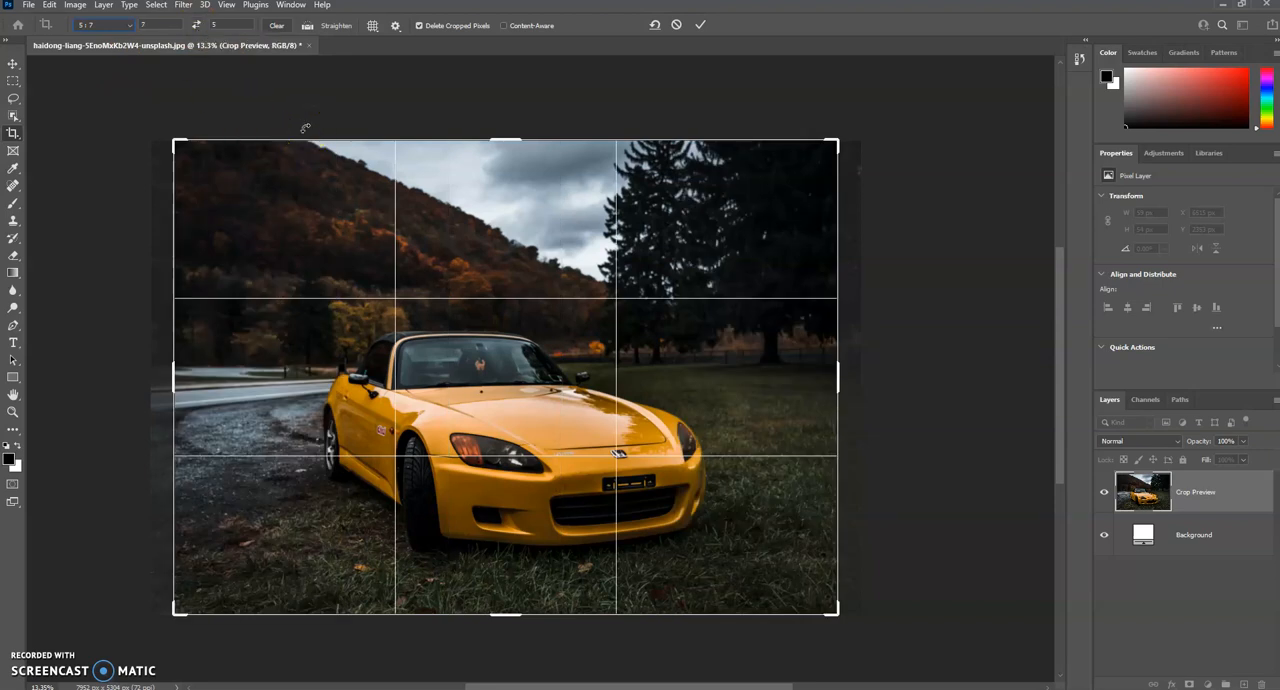
Step: Review the crop overlay options, shrink the crop box around the car and reposition the photo within it
left_click(372, 26)
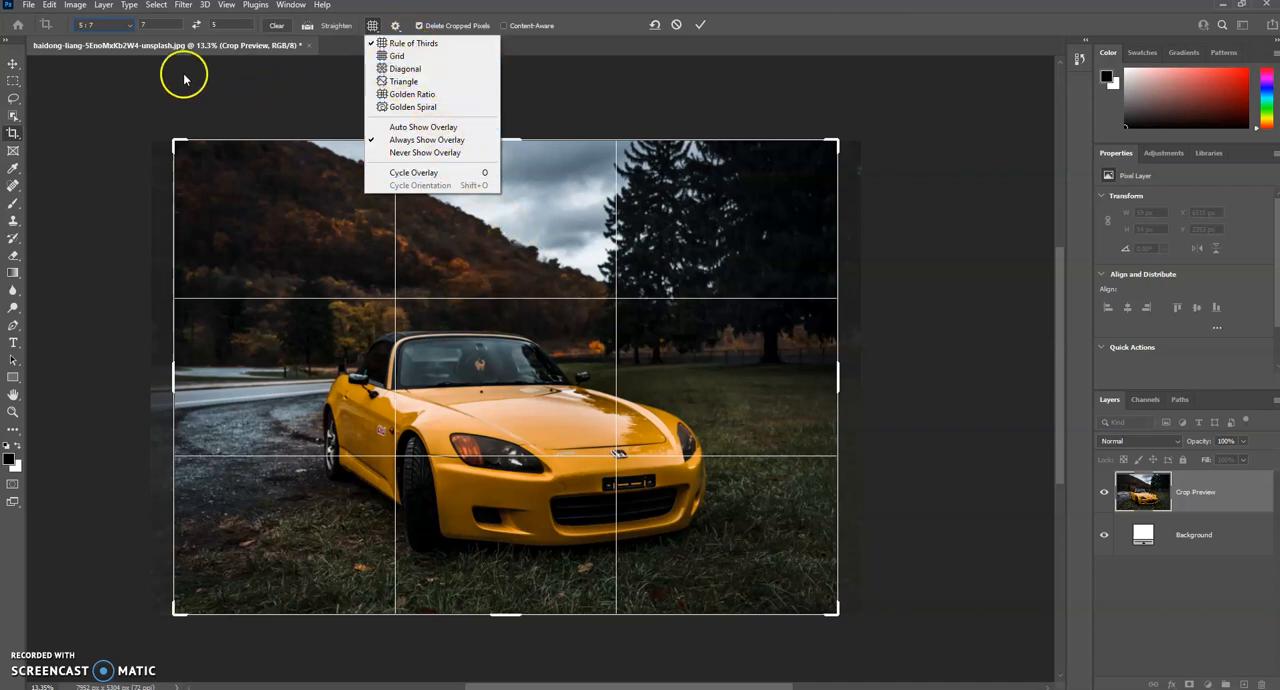
left_click(123, 152)
mouse_move(506, 249)
left_mouse_down()
mouse_move(432, 250)
mouse_move(527, 254)
left_mouse_up()
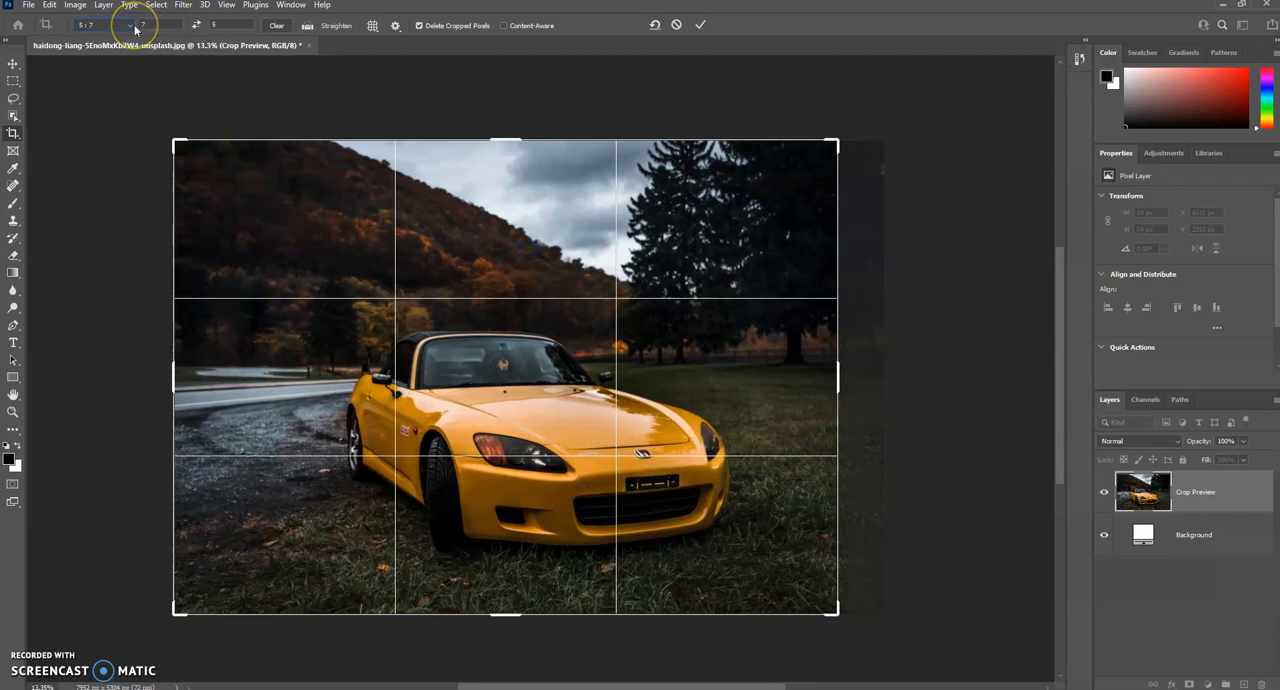
left_click_drag(175, 140, 228, 177)
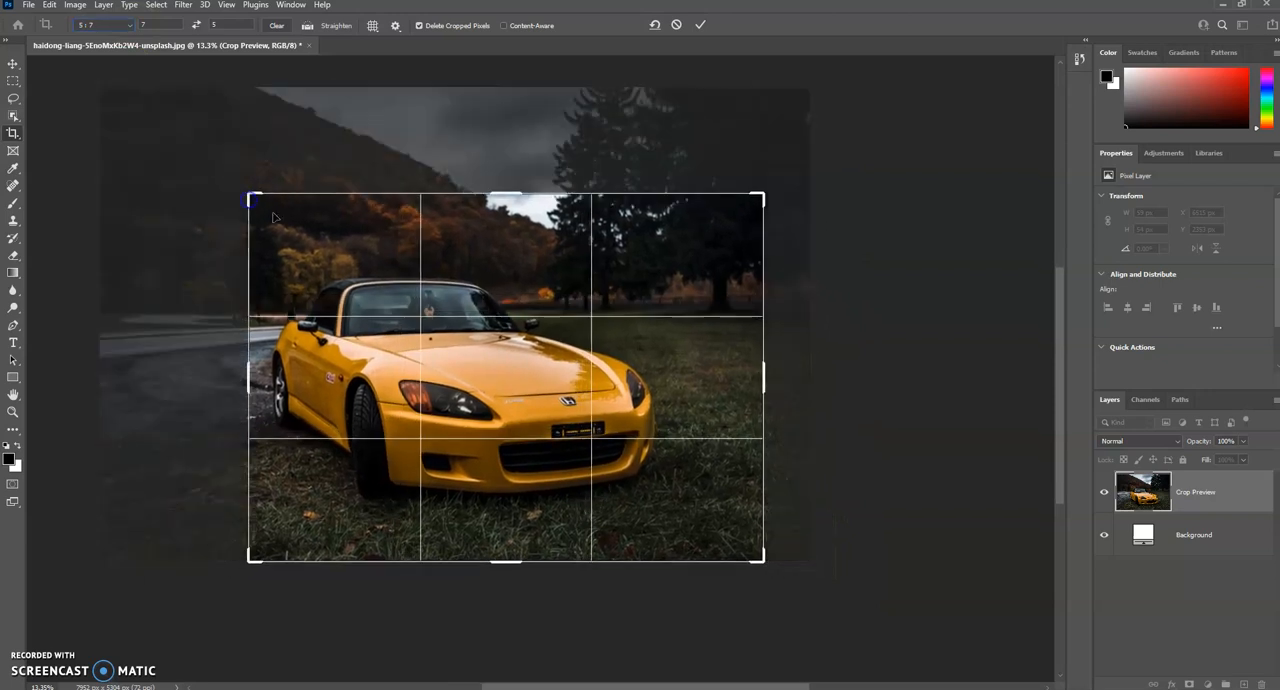
mouse_move(487, 308)
left_mouse_down()
mouse_move(481, 291)
mouse_move(528, 336)
mouse_move(483, 330)
left_mouse_up()
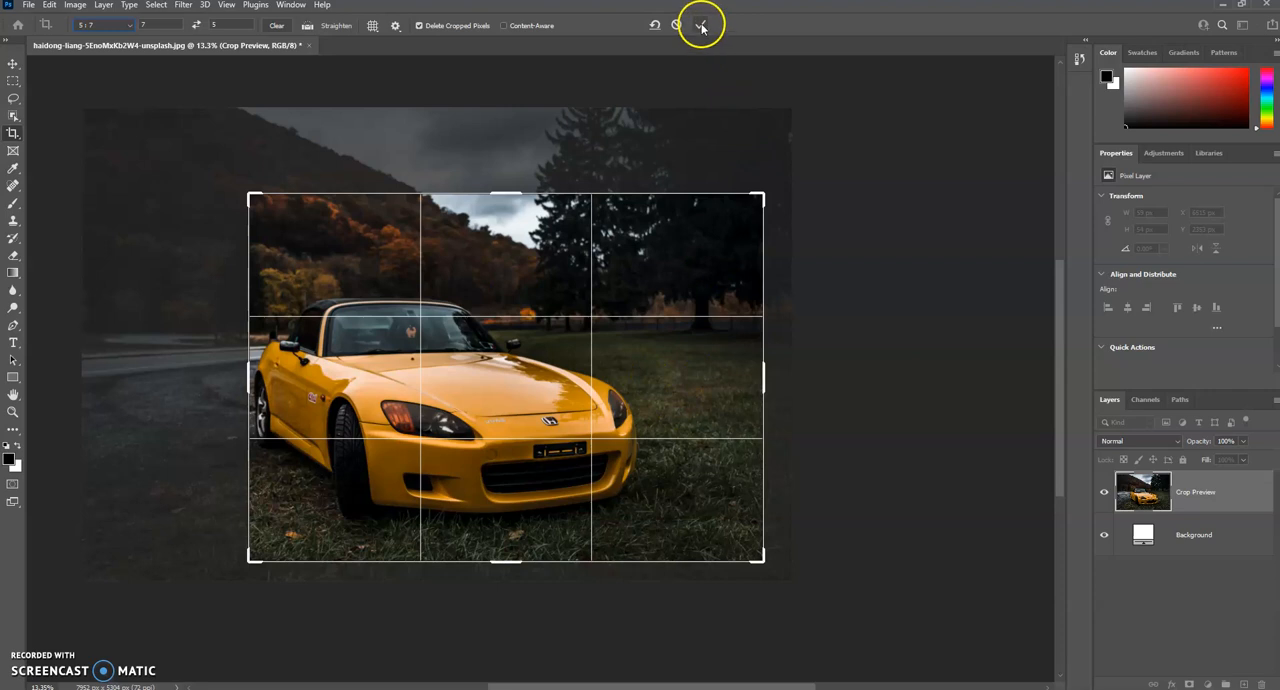
Step: Turn Delete Cropped Pixels off and back on, and apply the crop
left_click(418, 26)
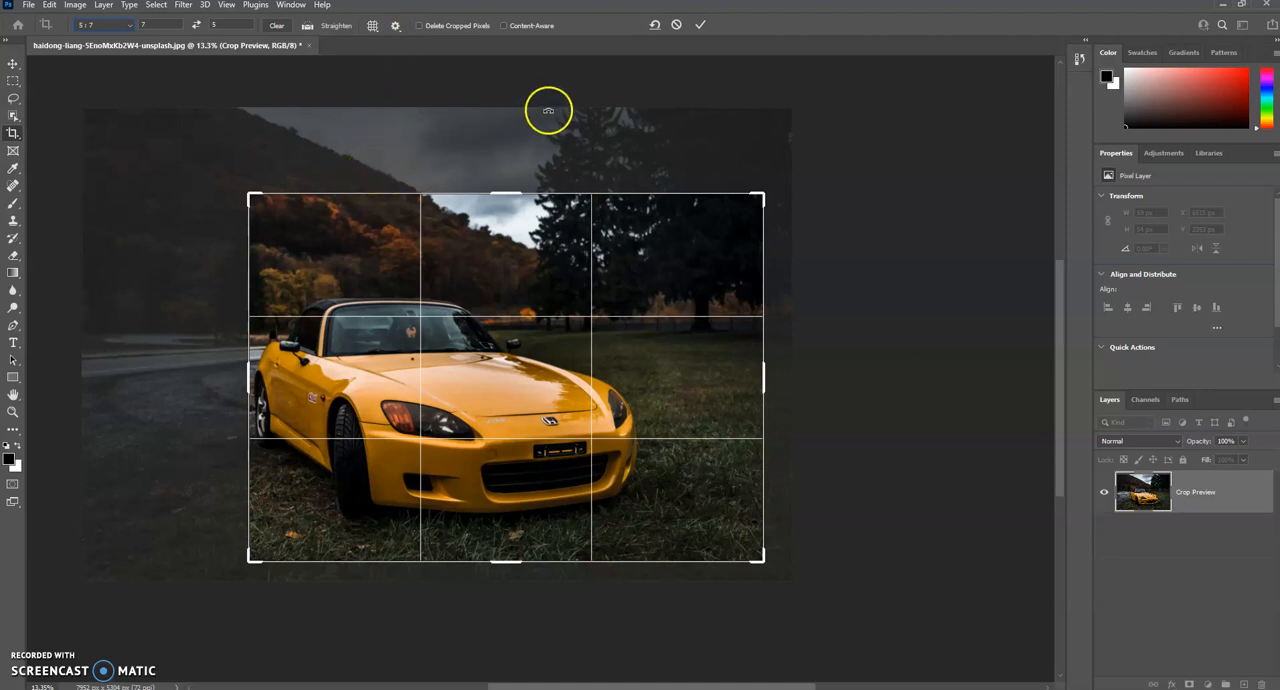
left_click(421, 26)
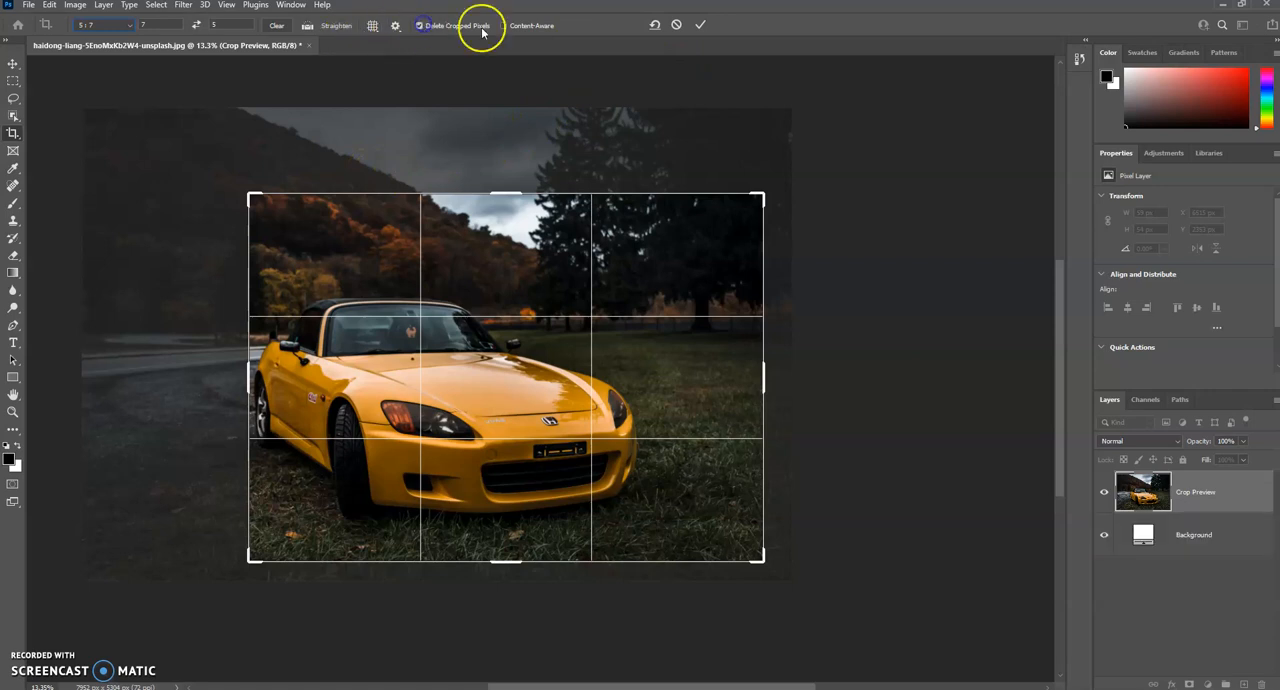
left_click(703, 26)
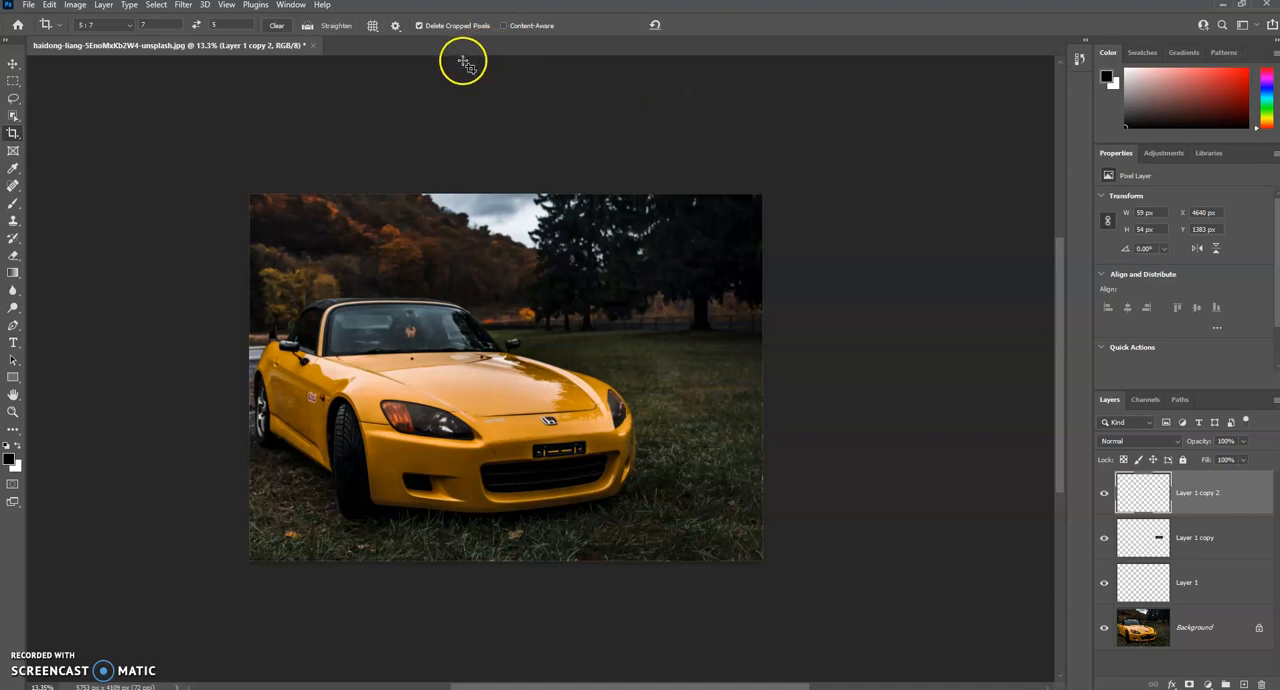
Step: Save the layered car image on the computer as a Photoshop PSD in Downloads, with Maximize Compatibility on
left_click(29, 5)
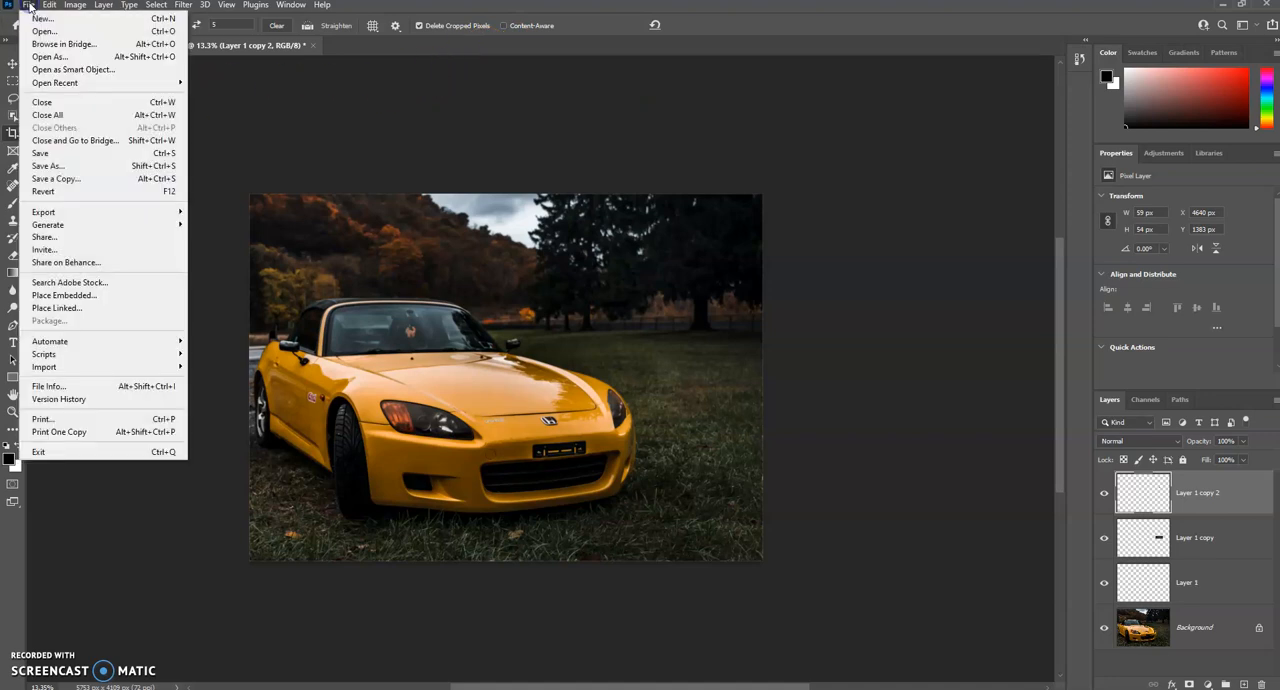
left_click(81, 166)
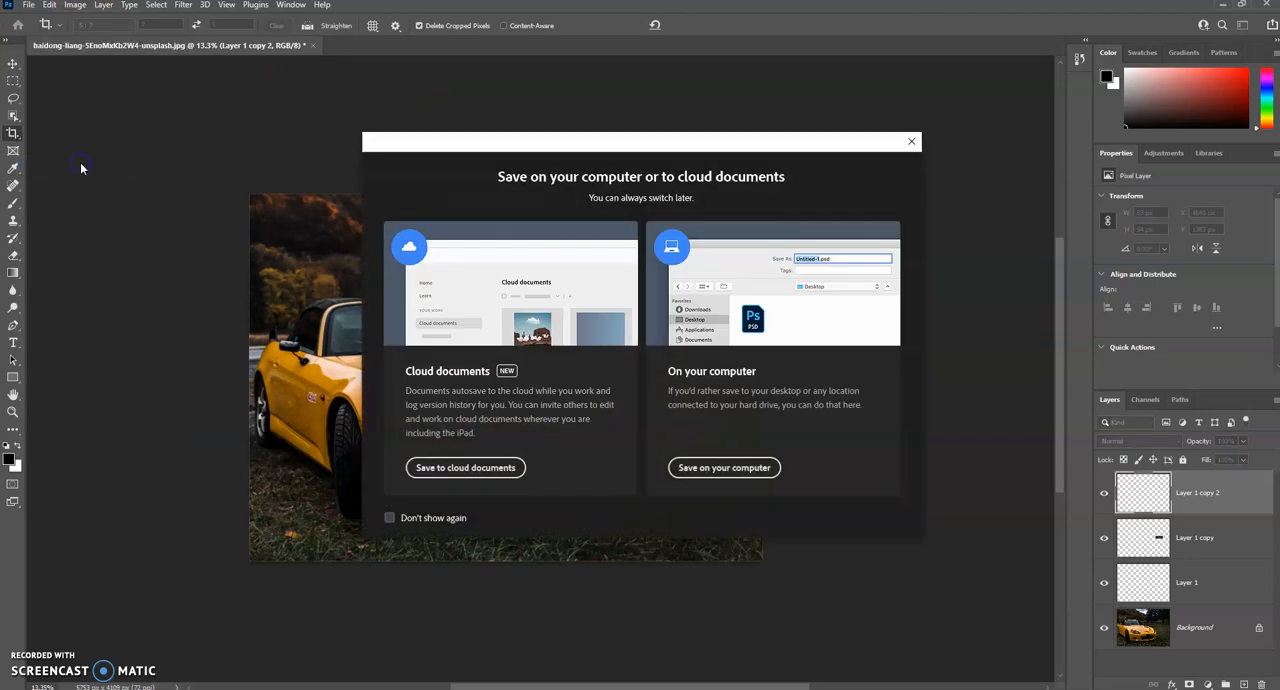
left_click(717, 467)
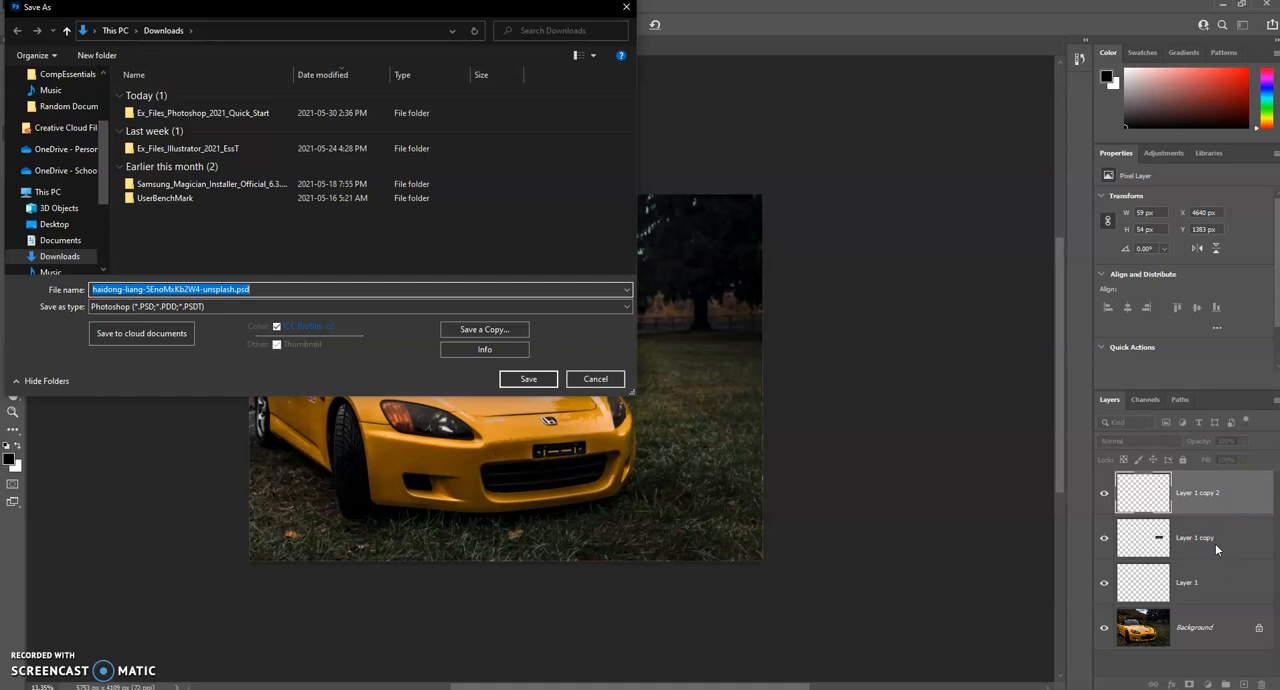
left_click_drag(1215, 543, 1155, 517)
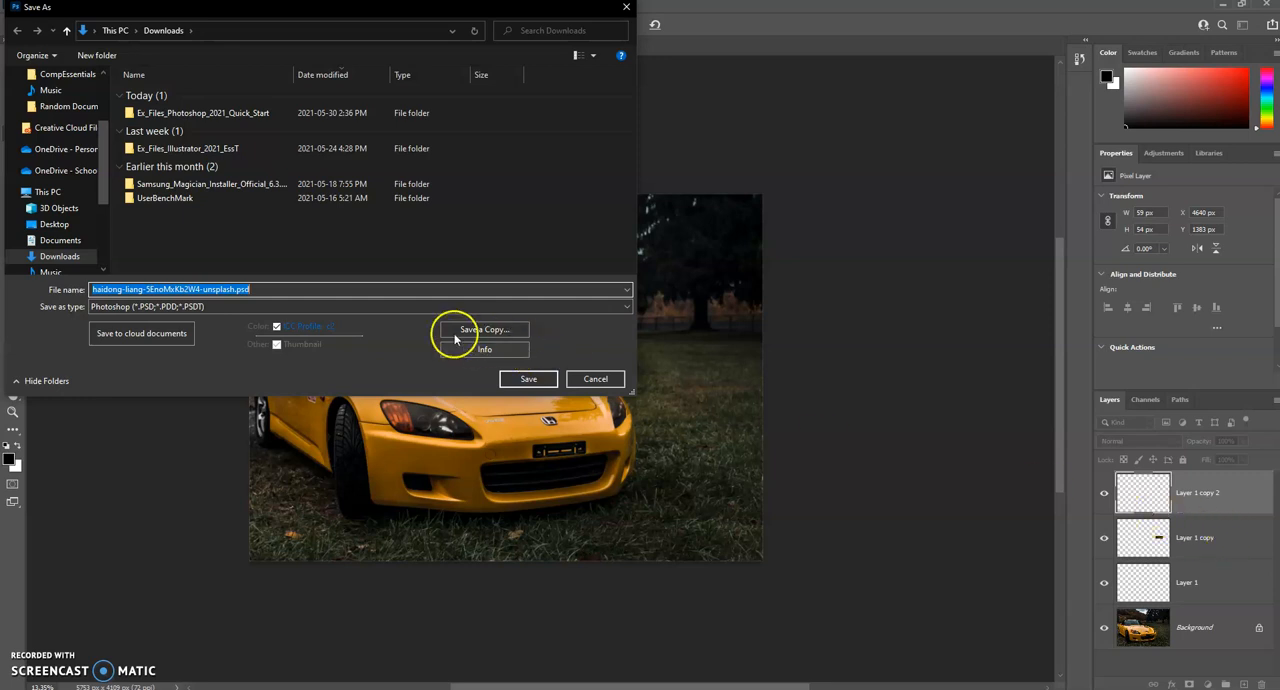
left_click(372, 307)
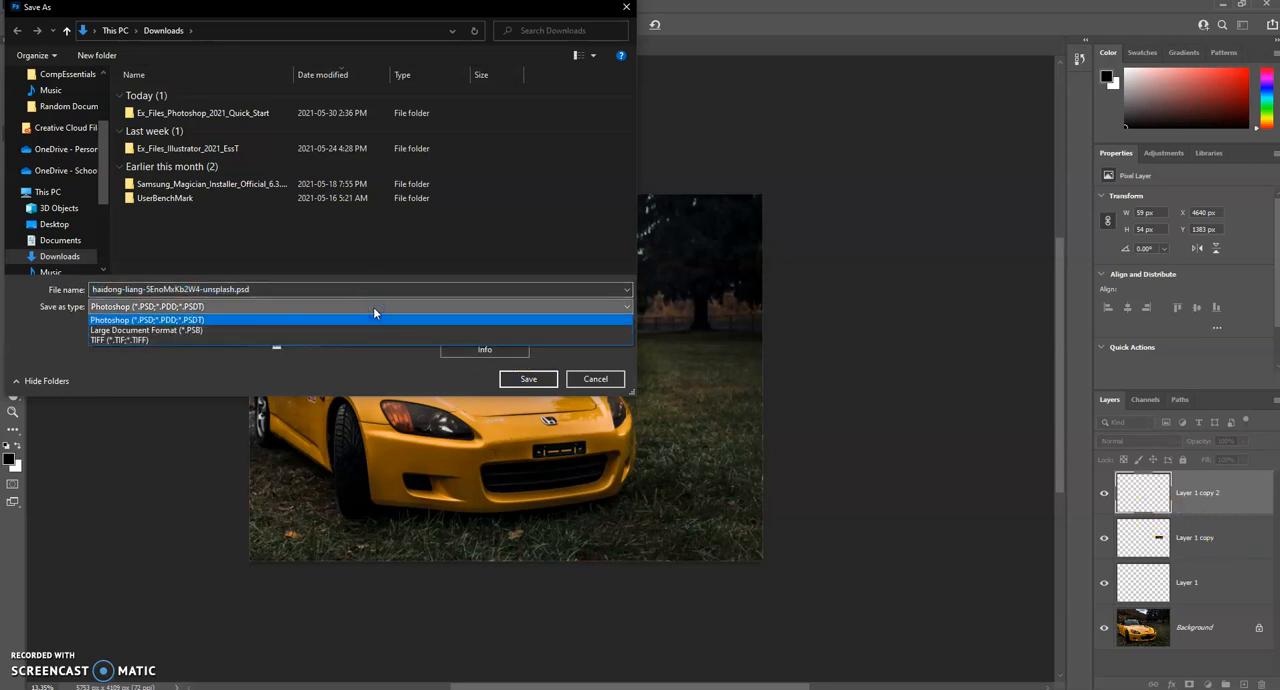
left_click(292, 302)
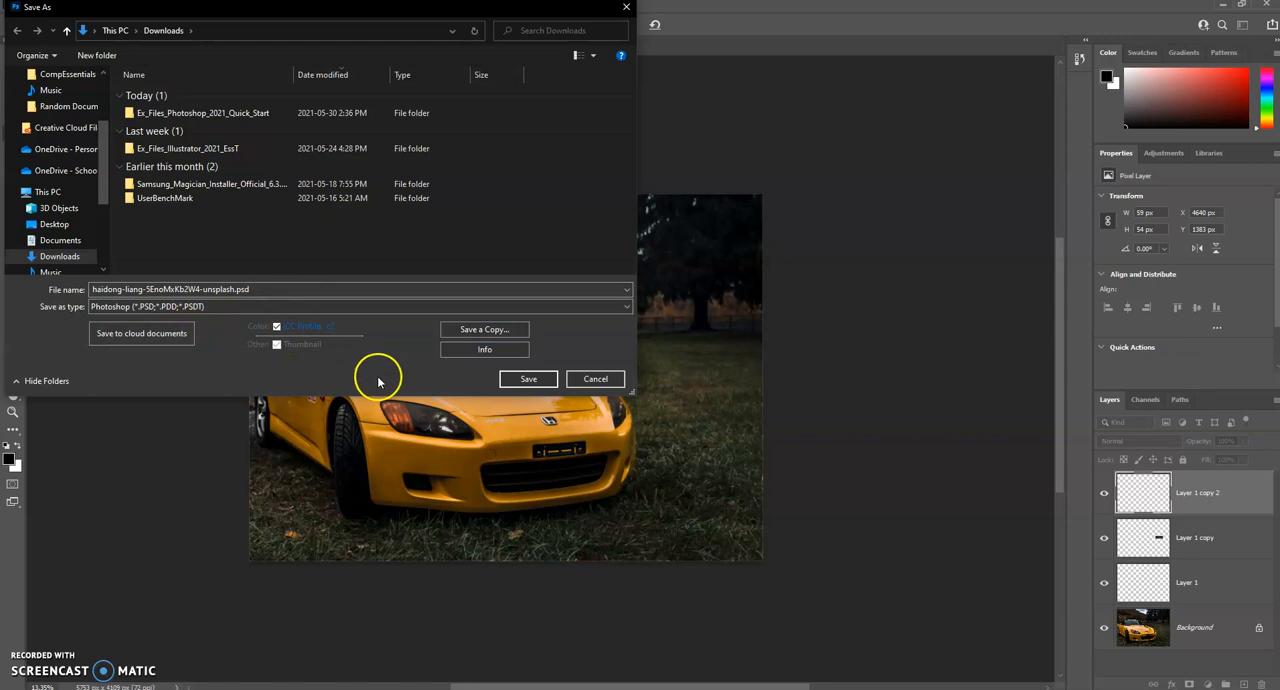
left_click(523, 379)
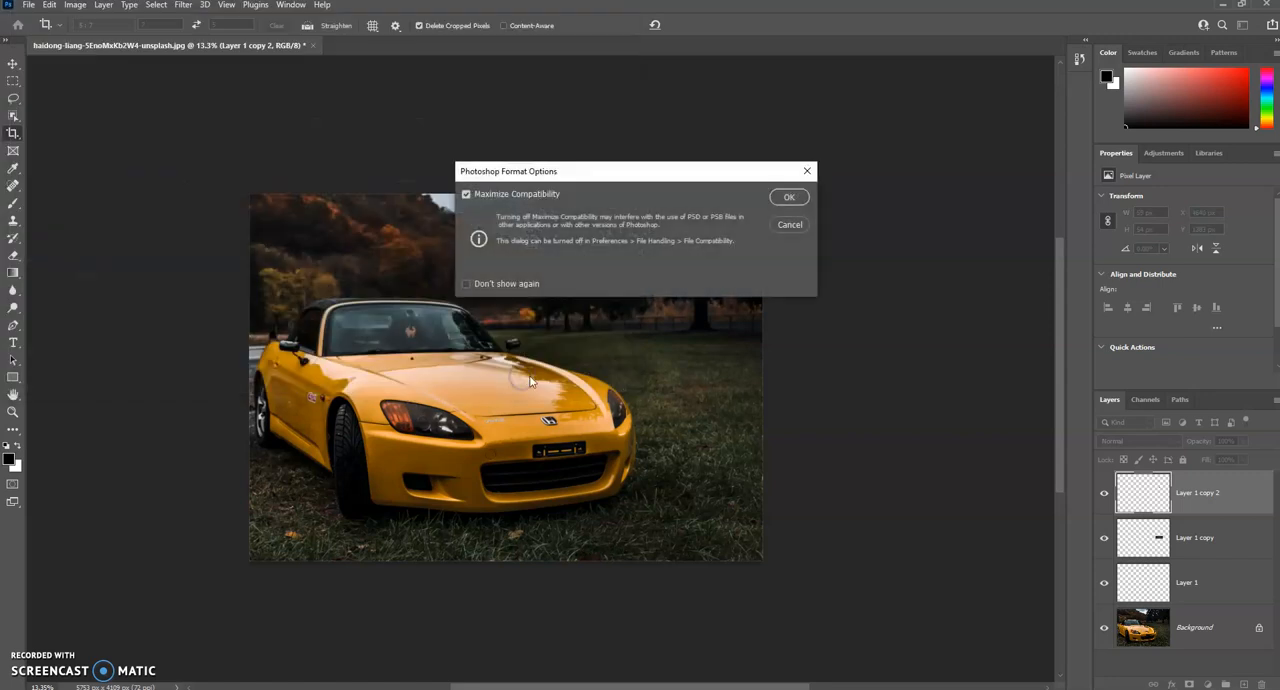
left_click(786, 196)
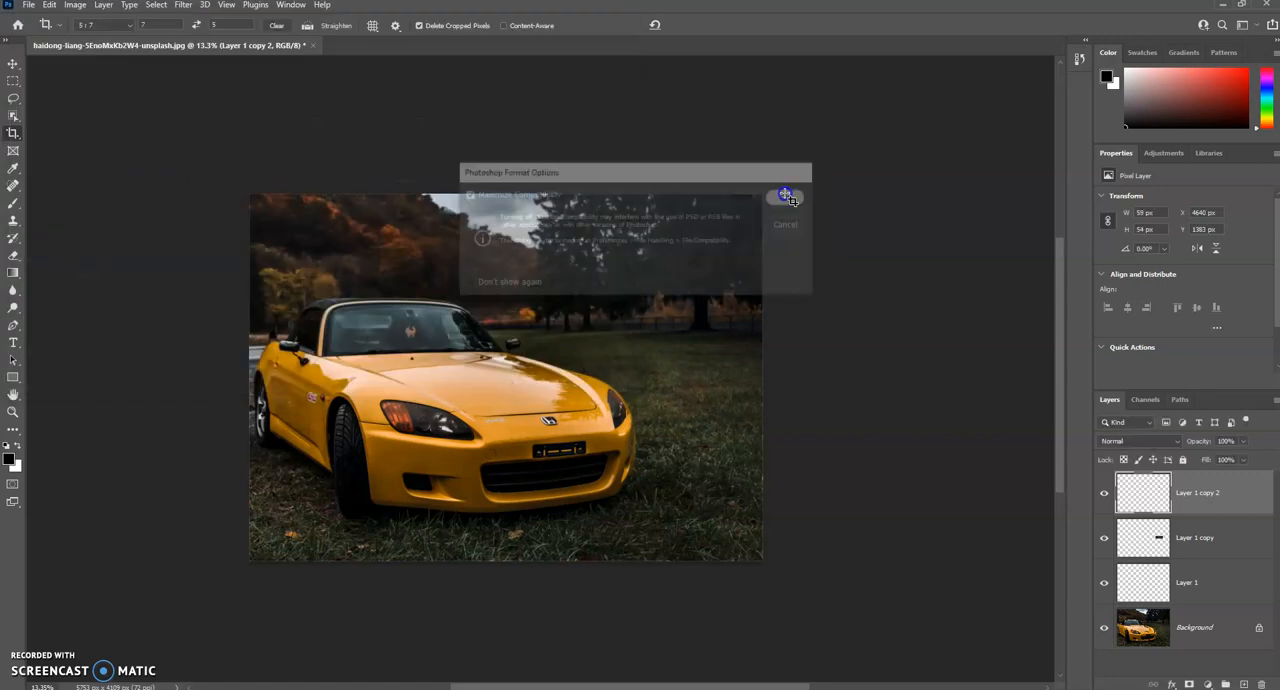
Step: Start another Save As on the computer, review the available file types, and switch to saving a copy
left_click(30, 5)
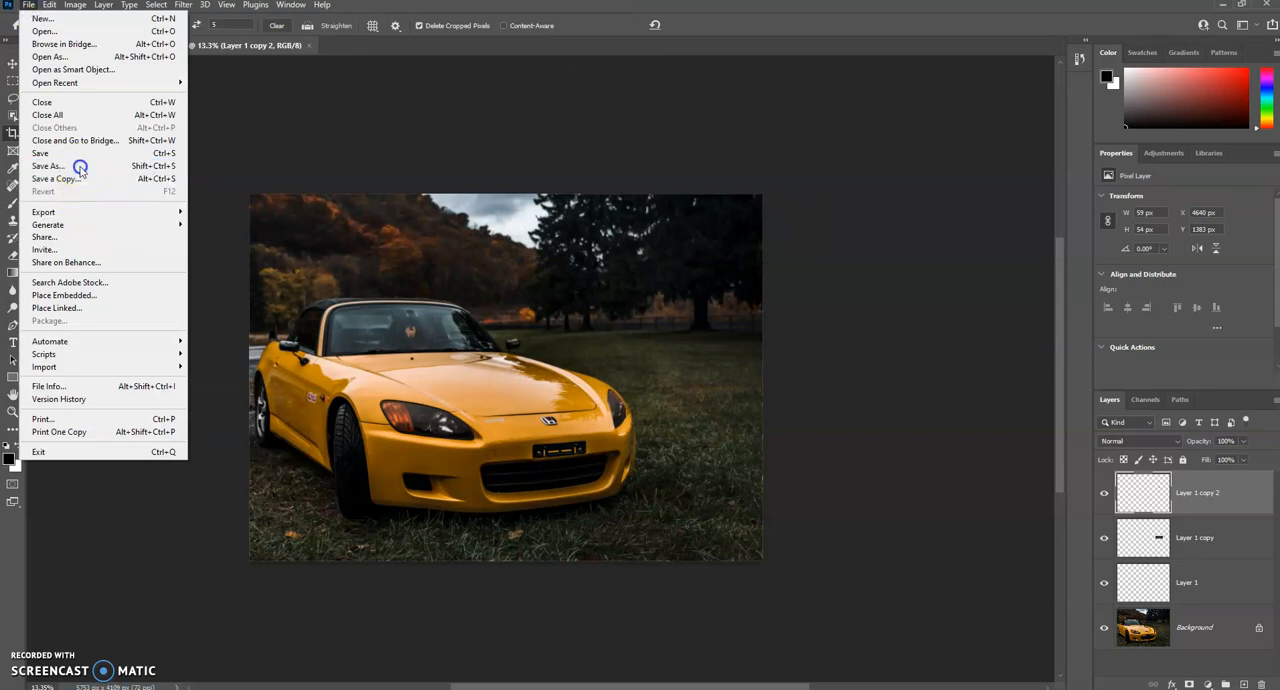
left_click(83, 167)
left_click(687, 467)
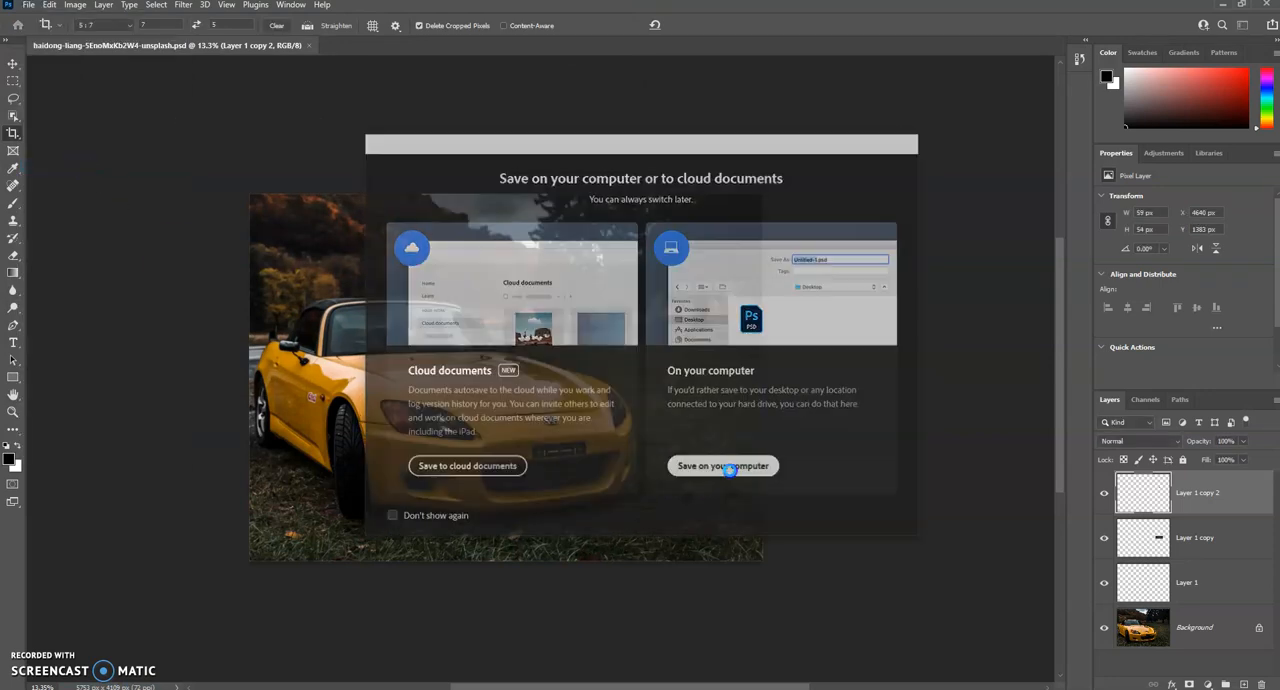
left_click(210, 306)
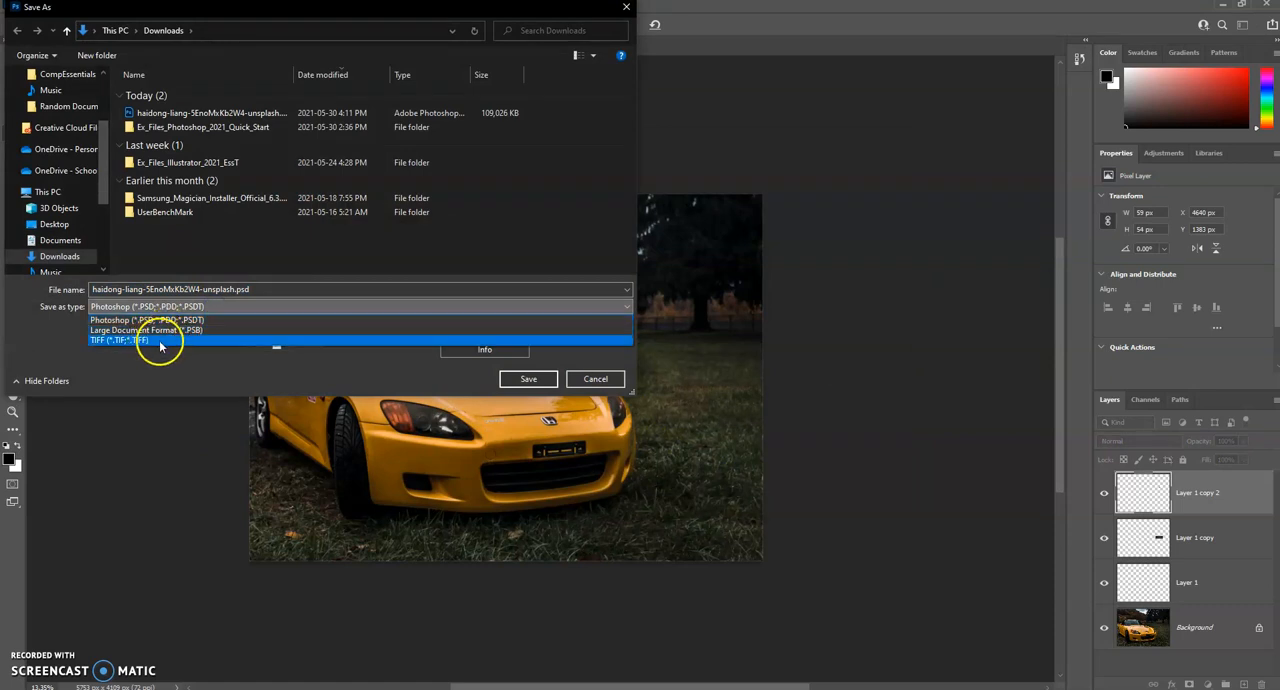
left_click(176, 383)
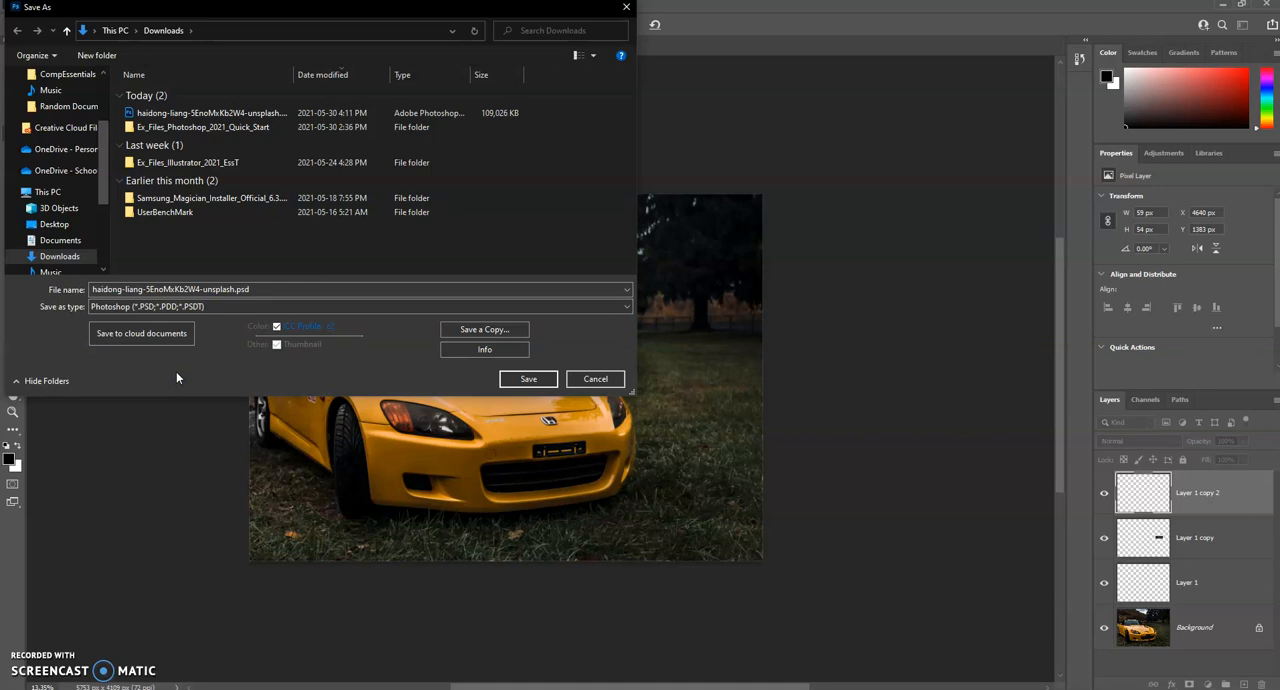
left_click(505, 330)
Step: Review the file formats offered for the copy and set its file type to PNG
left_click(466, 316)
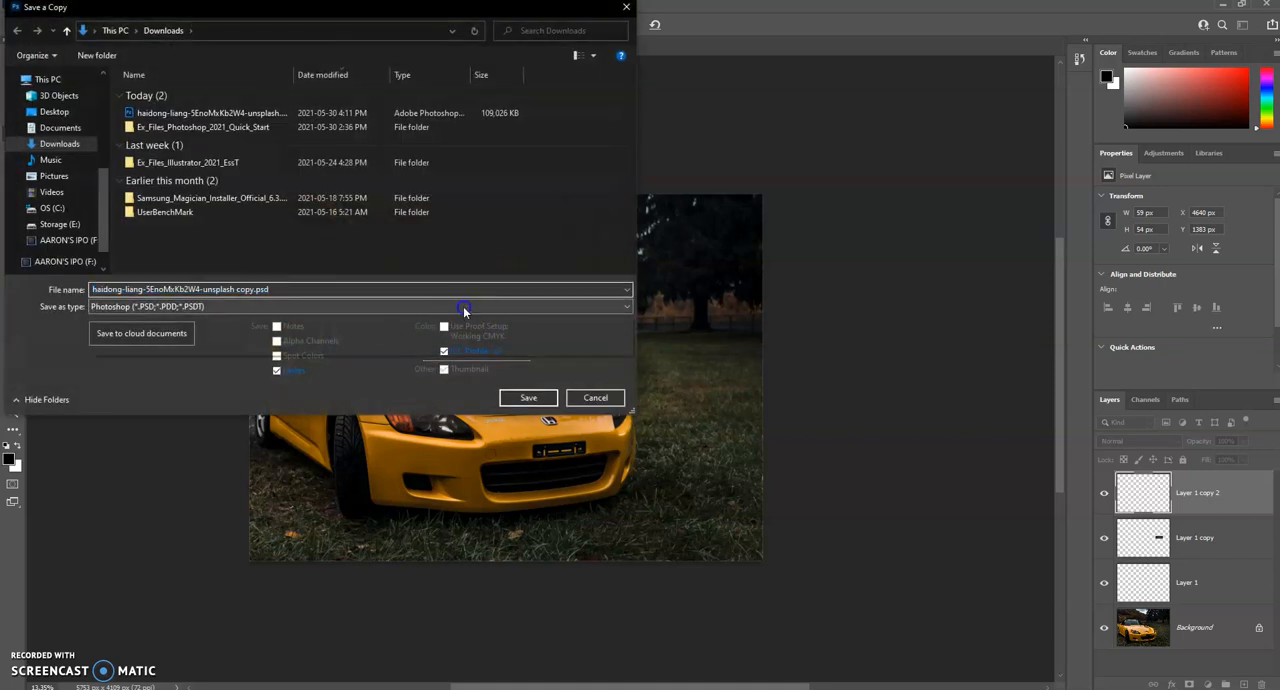
left_click(462, 309)
left_click(601, 279)
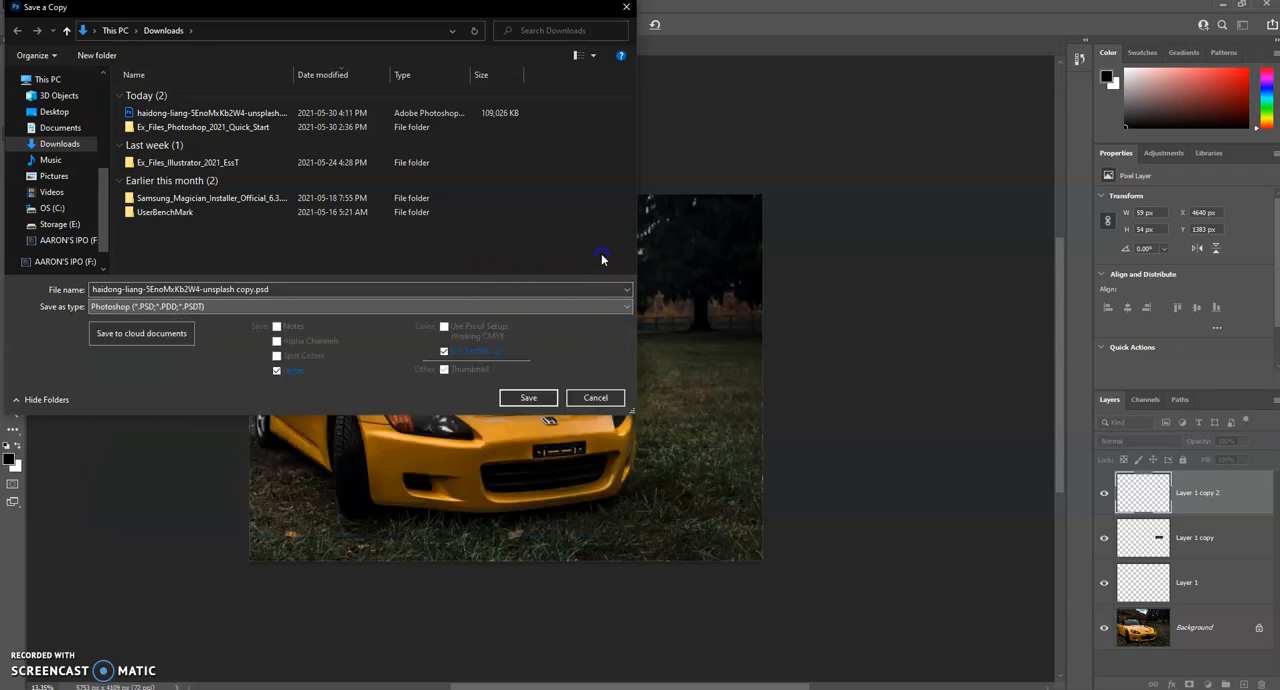
left_click(320, 264)
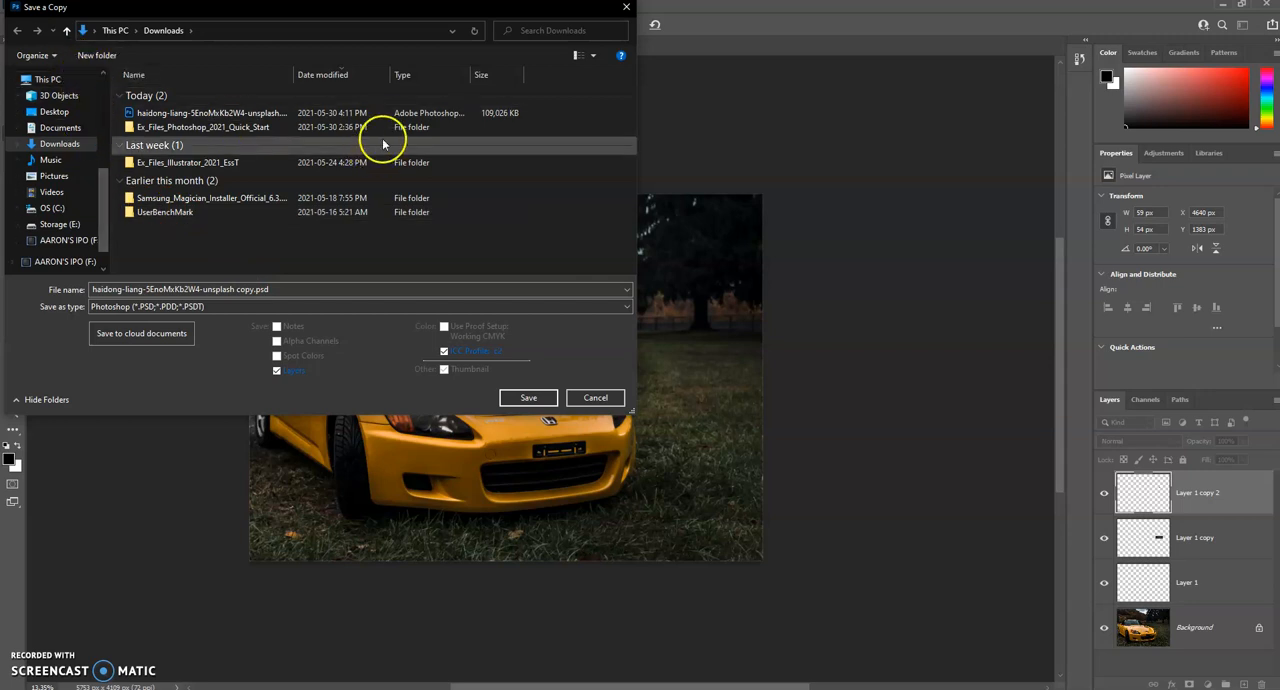
left_click(257, 307)
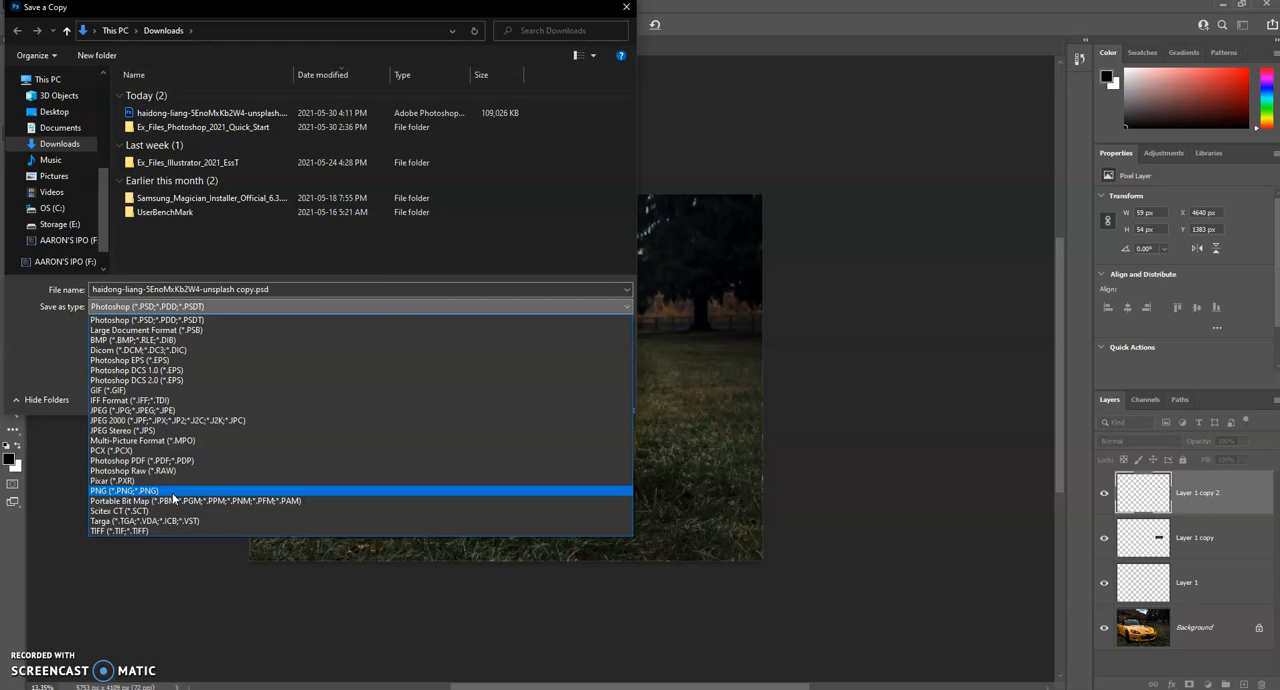
left_click(173, 492)
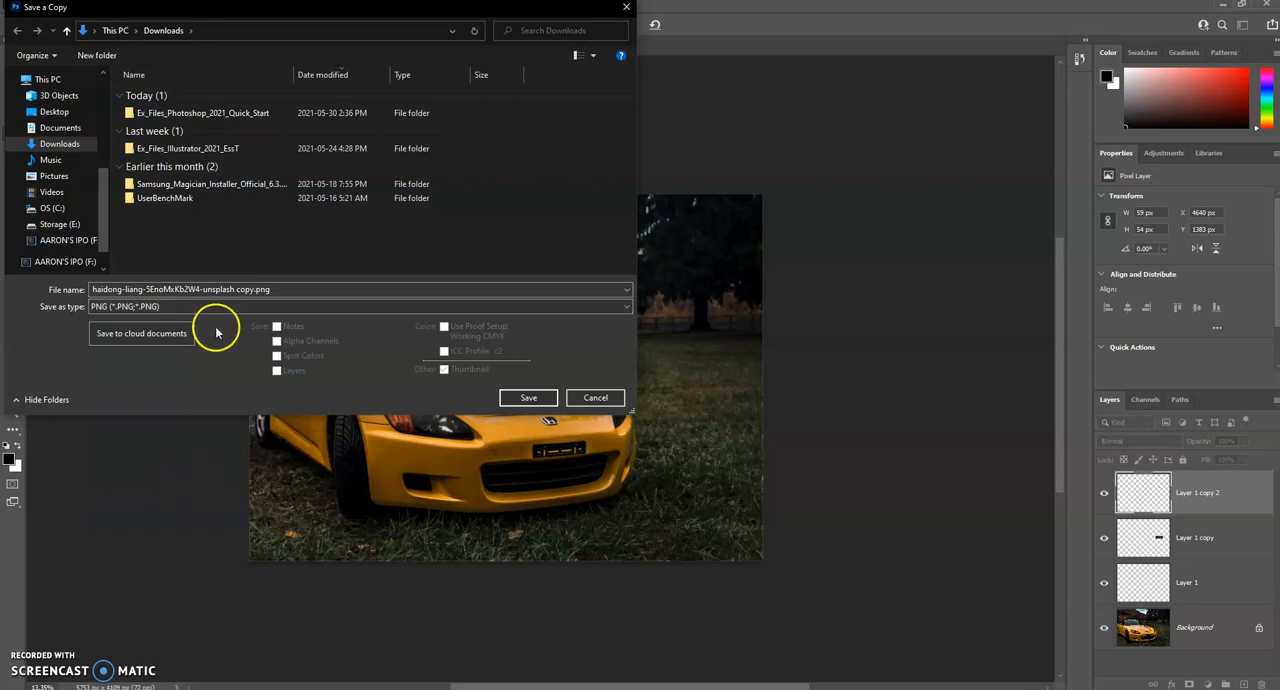